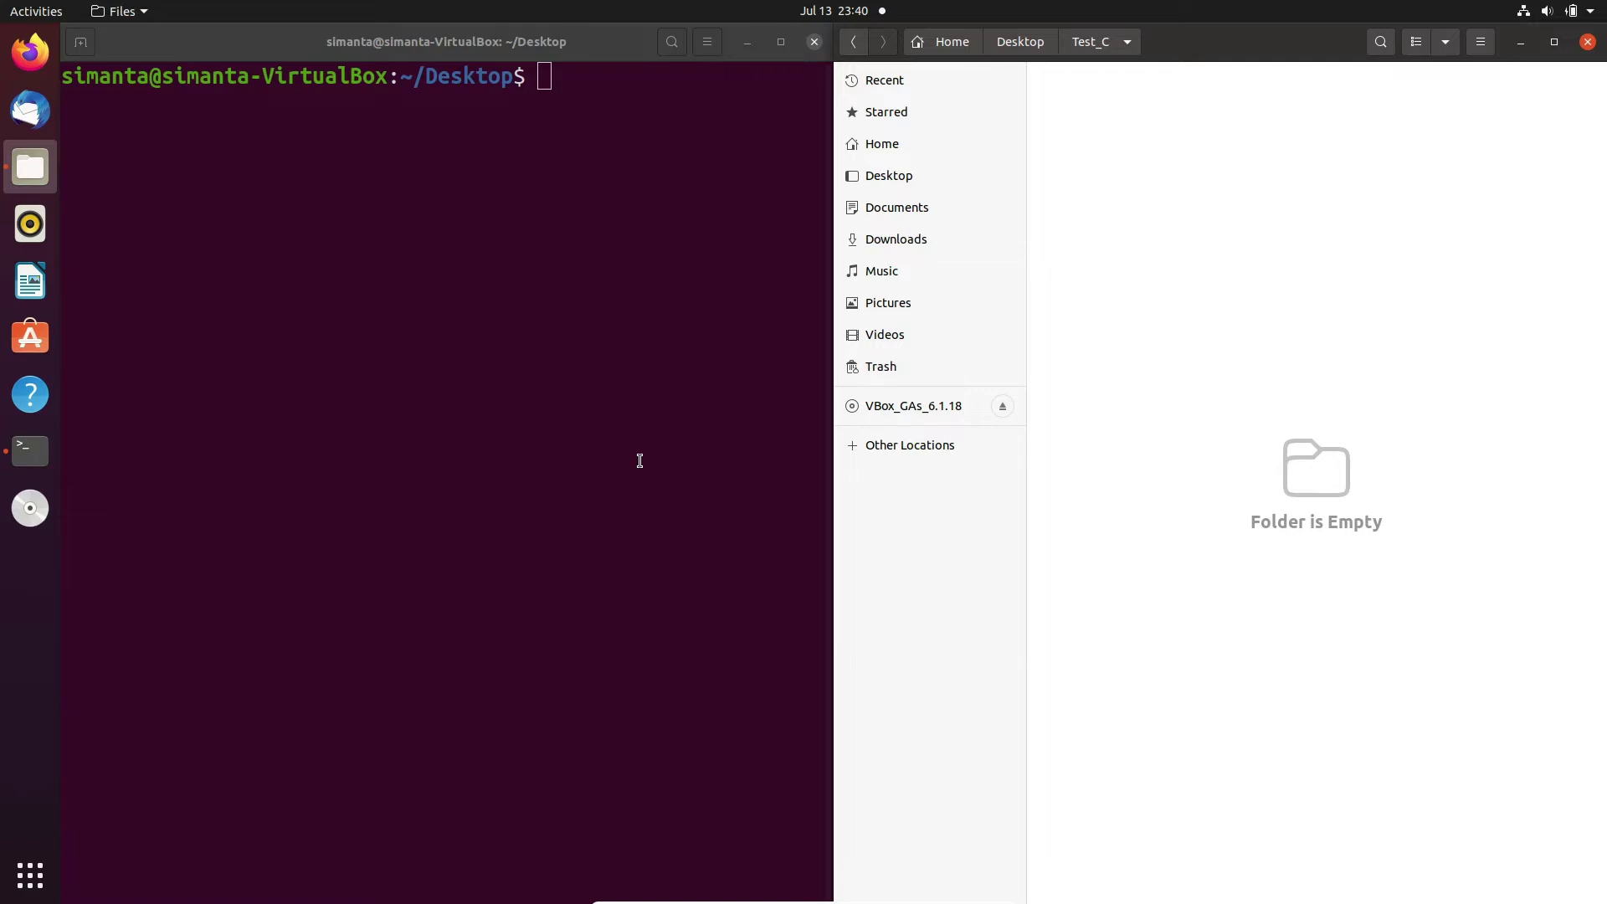
{"action": "type", "text": "vim"}
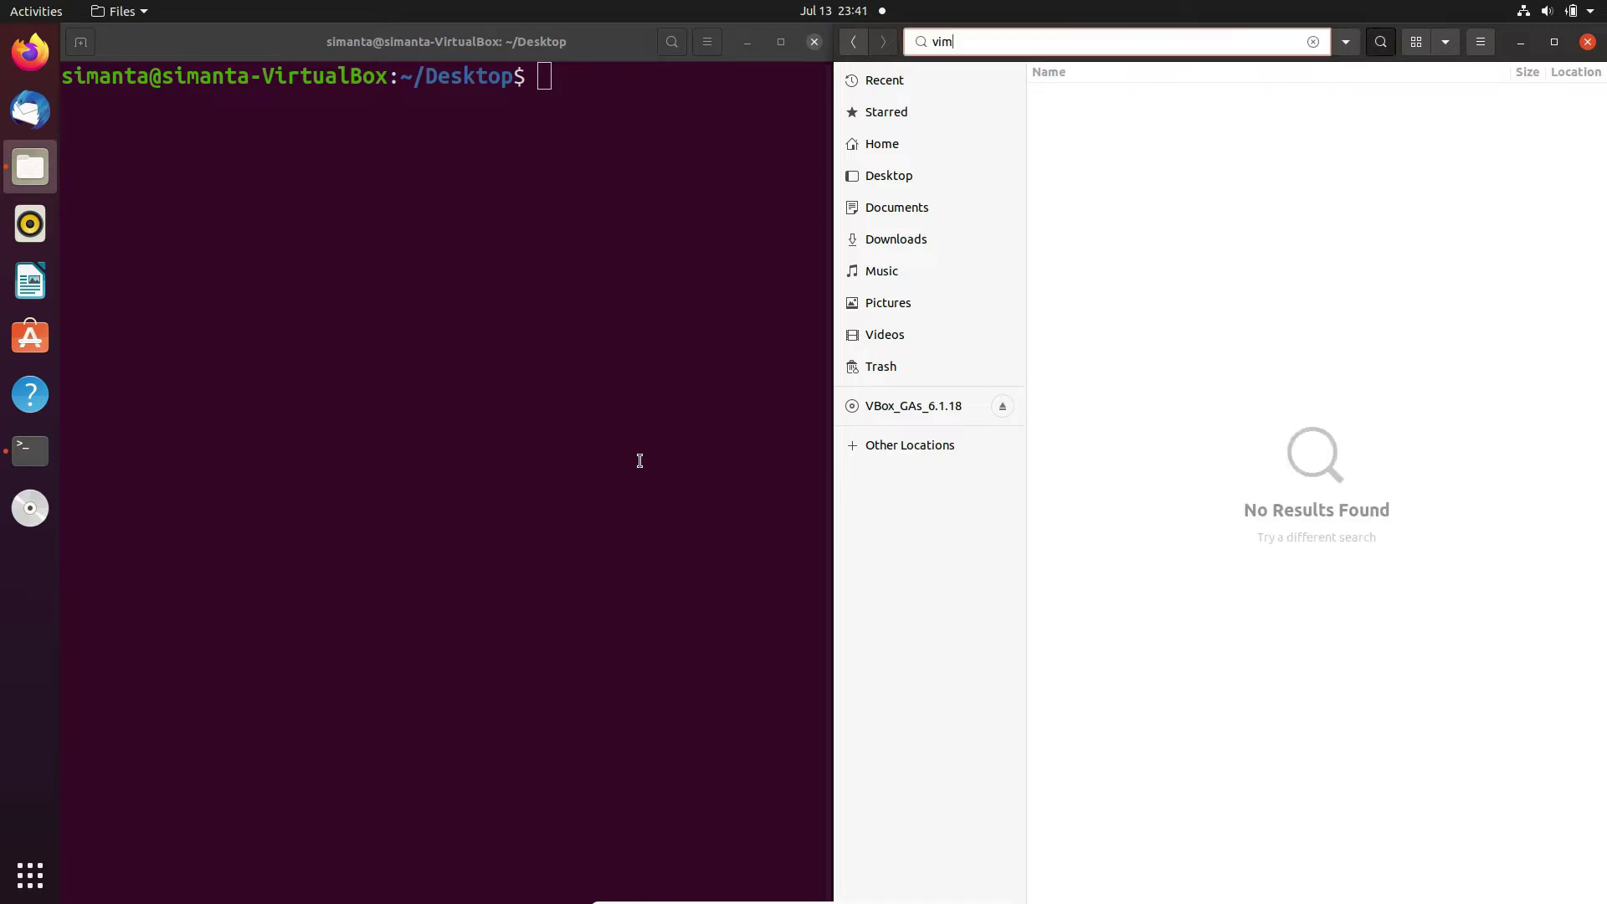
Clear the empty 'vim' search in Files to show the Test_C folder beside the Desktop terminal
{"action": "left_click", "coordinate": [594, 397]}
{"action": "left_click", "coordinate": [1283, 270]}
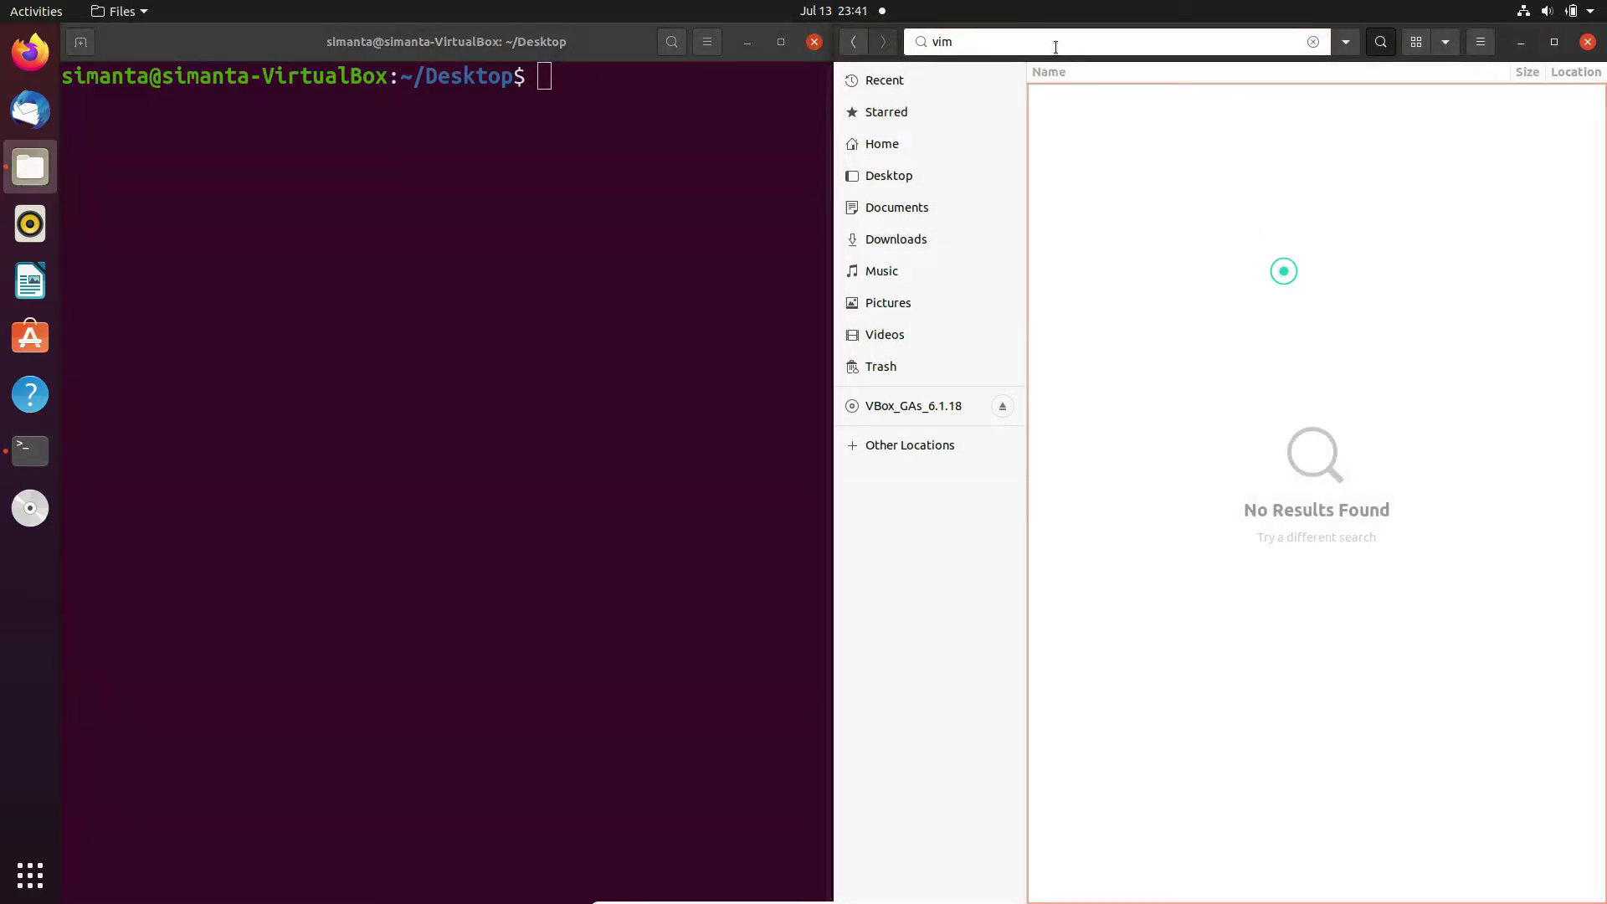
{"action": "key", "text": "BackSpace"}
{"action": "key", "text": "BackSpace"}
{"action": "key", "text": "BackSpace"}
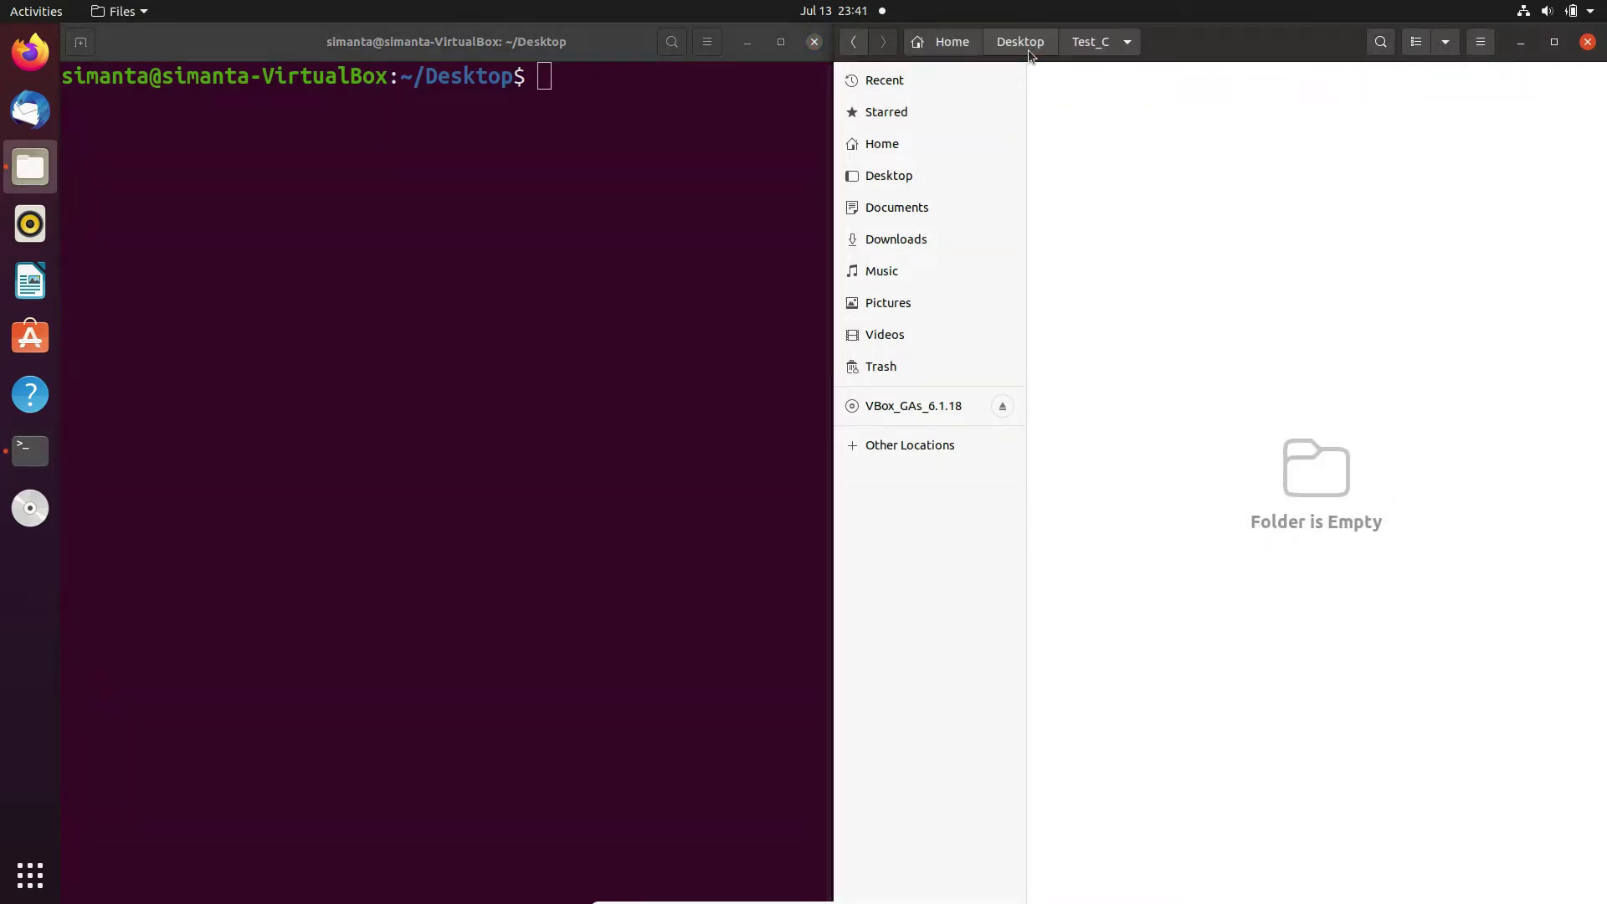
Launch Vim on a new file printf_scanf.c from the terminal's Desktop prompt
{"action": "left_click", "coordinate": [549, 172]}
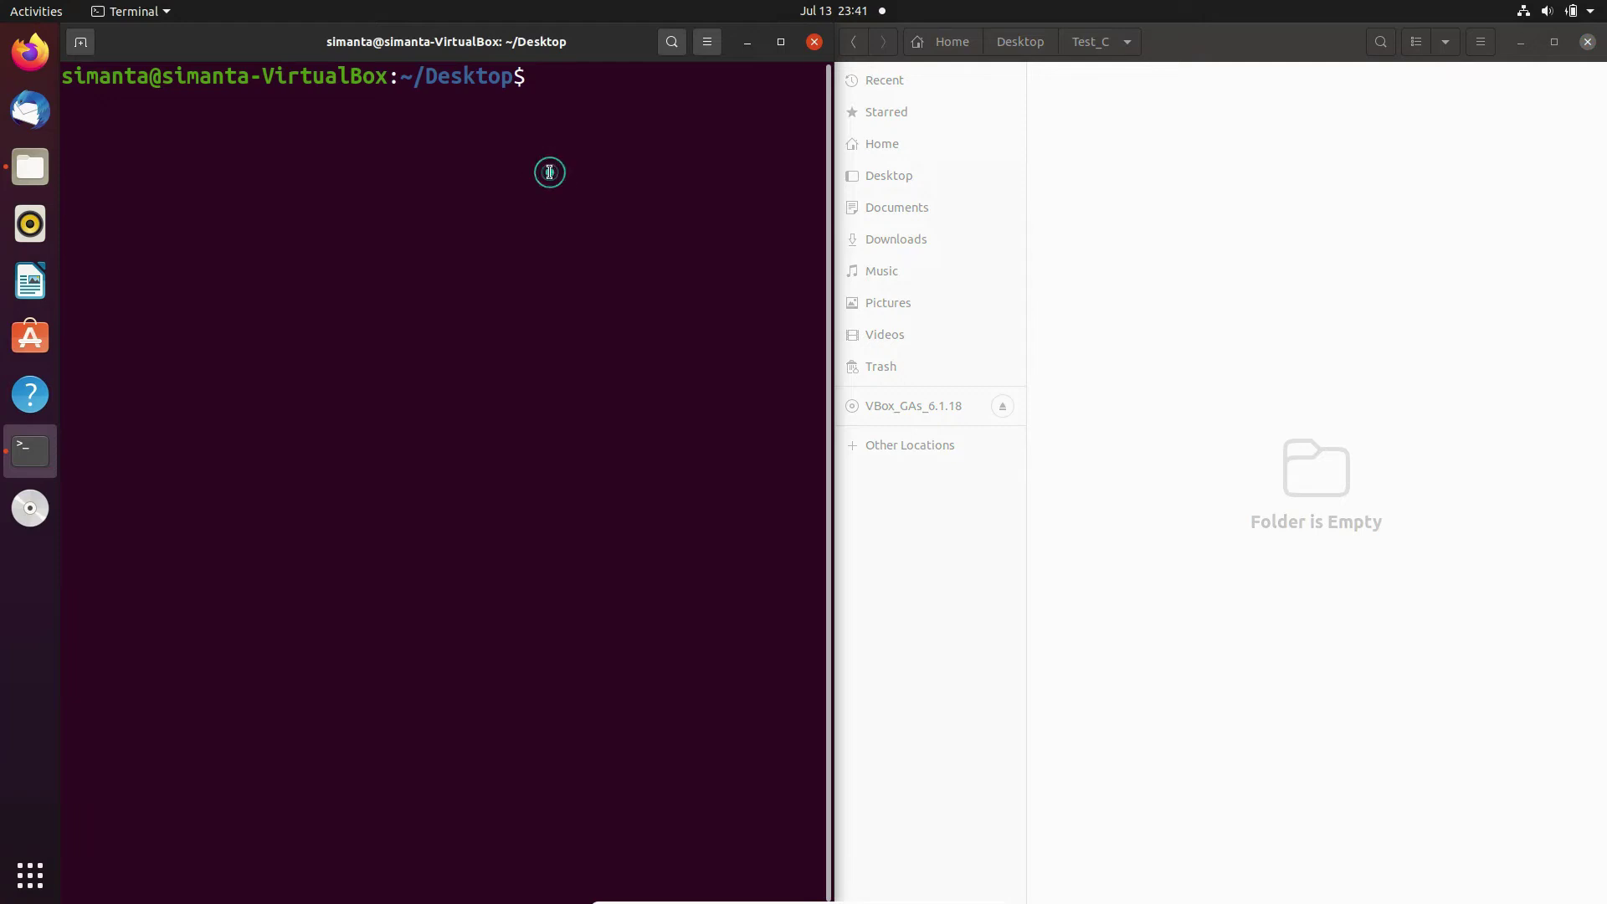
{"action": "left_click", "coordinate": [573, 91]}
{"action": "type", "text": "v"}
{"action": "type", "text": "im"}
{"action": "type", "text": " printf"}
{"action": "type", "text": "_sc"}
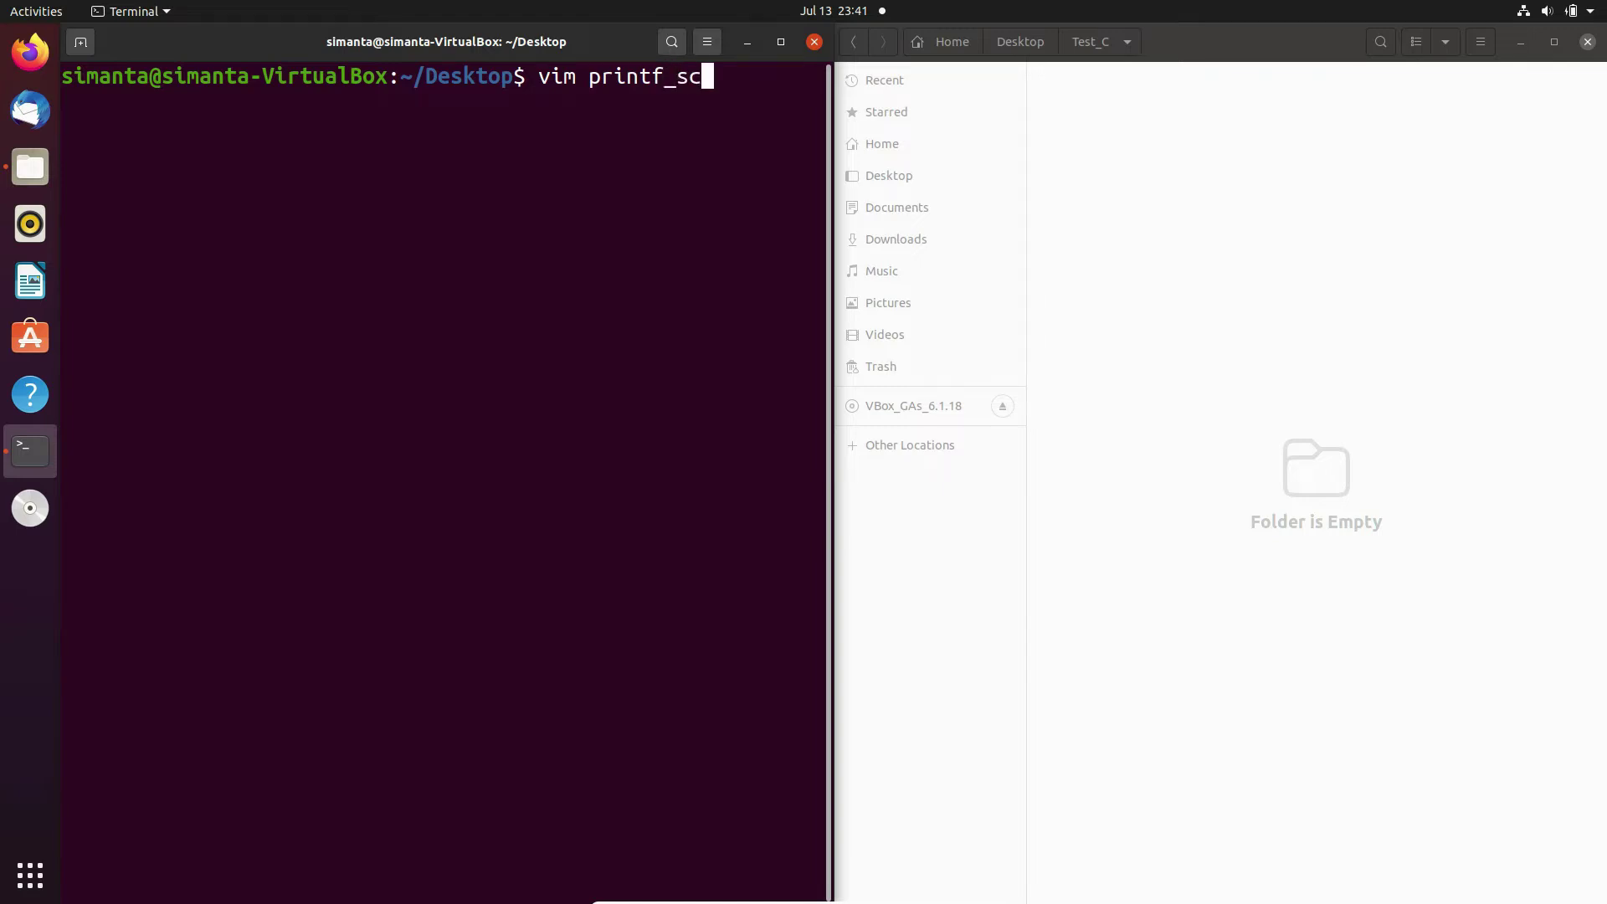
{"action": "type", "text": "anf."}
{"action": "type", "text": "c"}
{"action": "key", "text": "Return"}
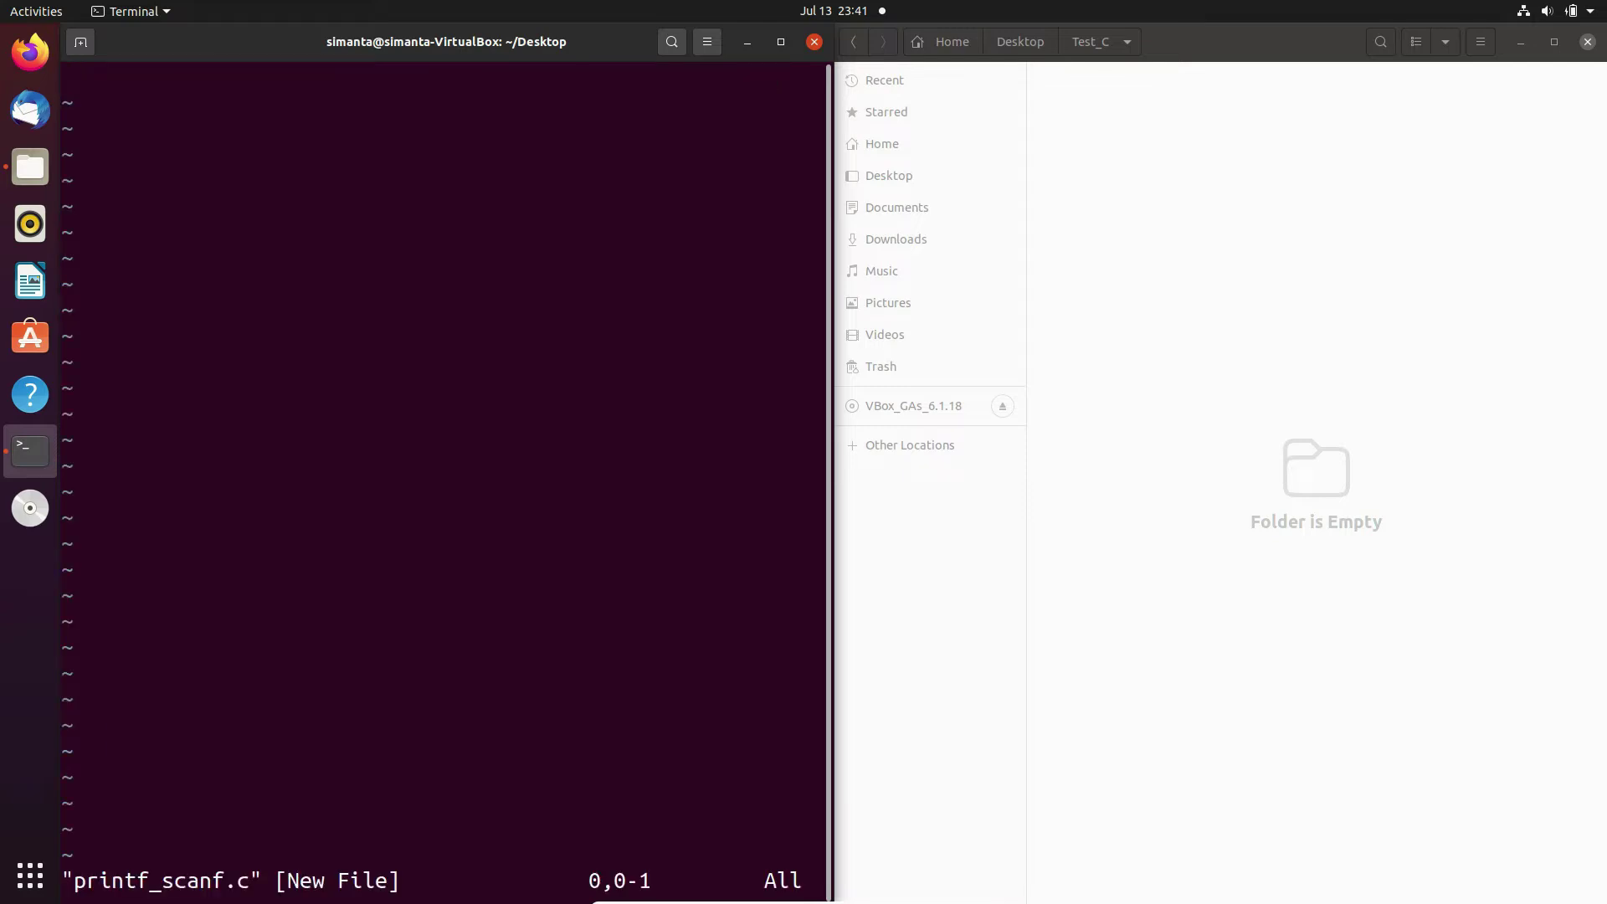
Enter #include<stdio.h> as the first line of the empty file
{"action": "key", "text": "i"}
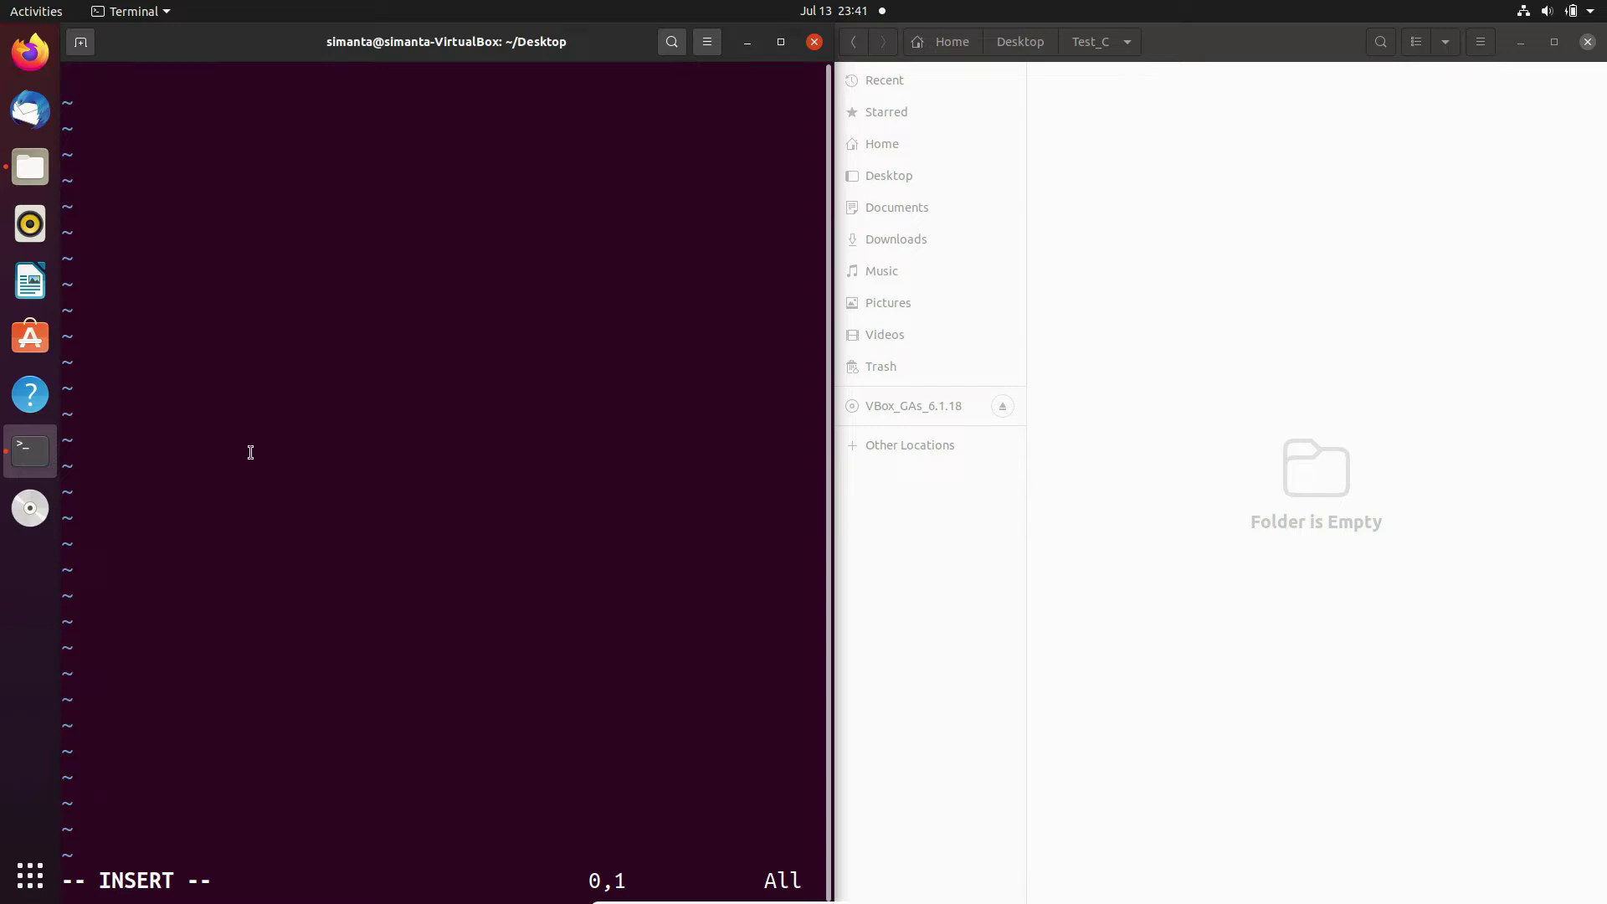
{"action": "type", "text": "#"}
{"action": "type", "text": "i"}
{"action": "type", "text": "ncl"}
{"action": "type", "text": "ude"}
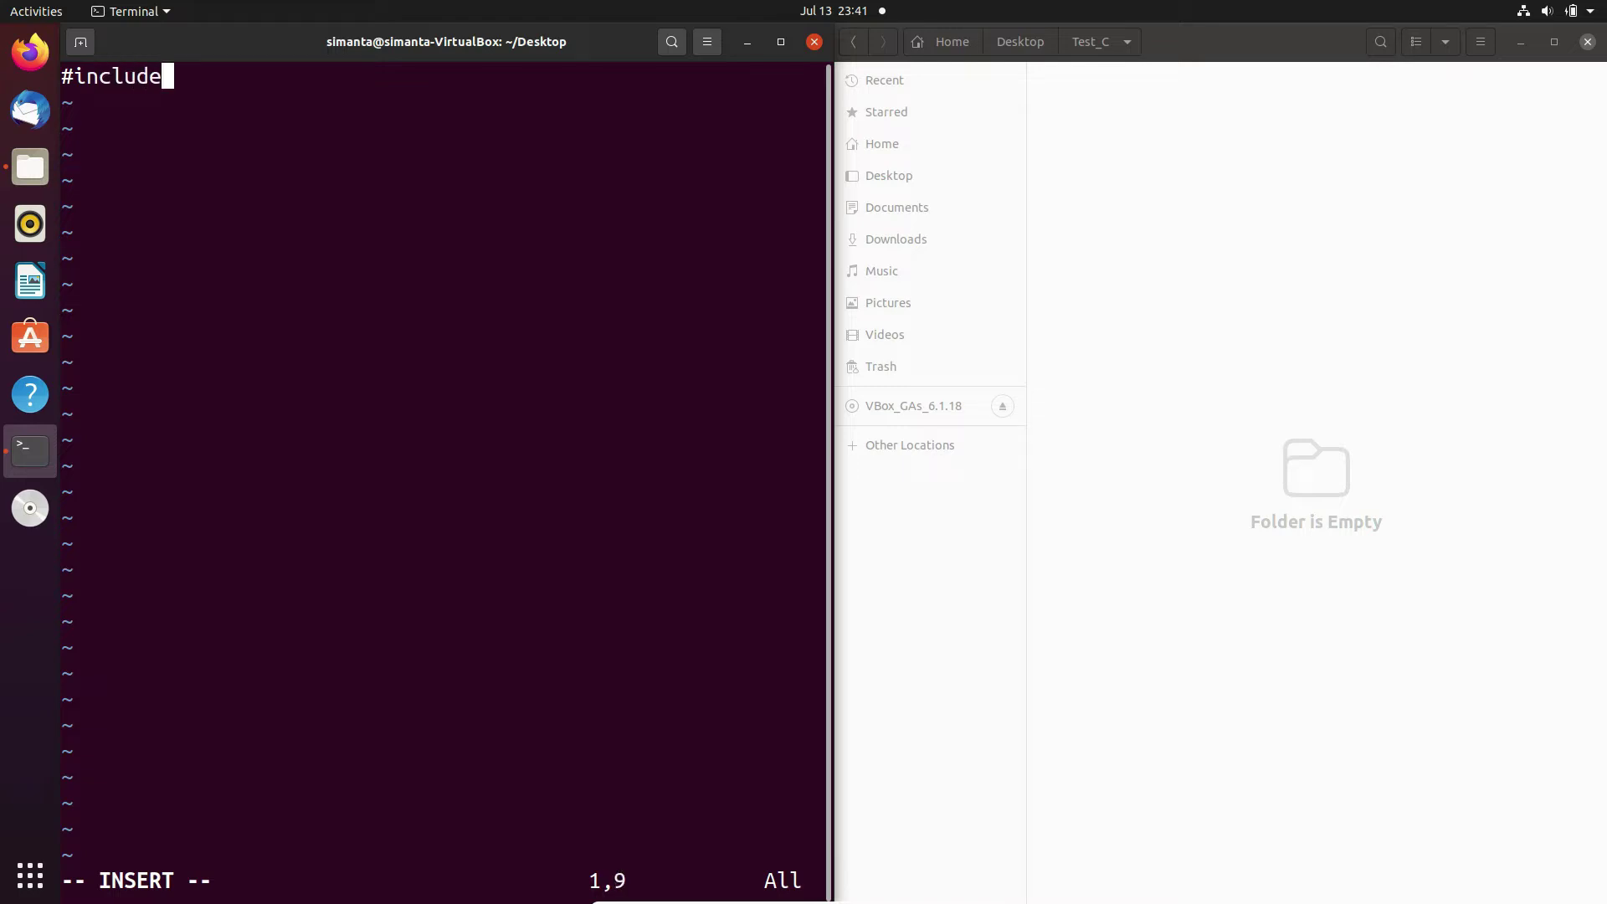
{"action": "type", "text": "<>"}
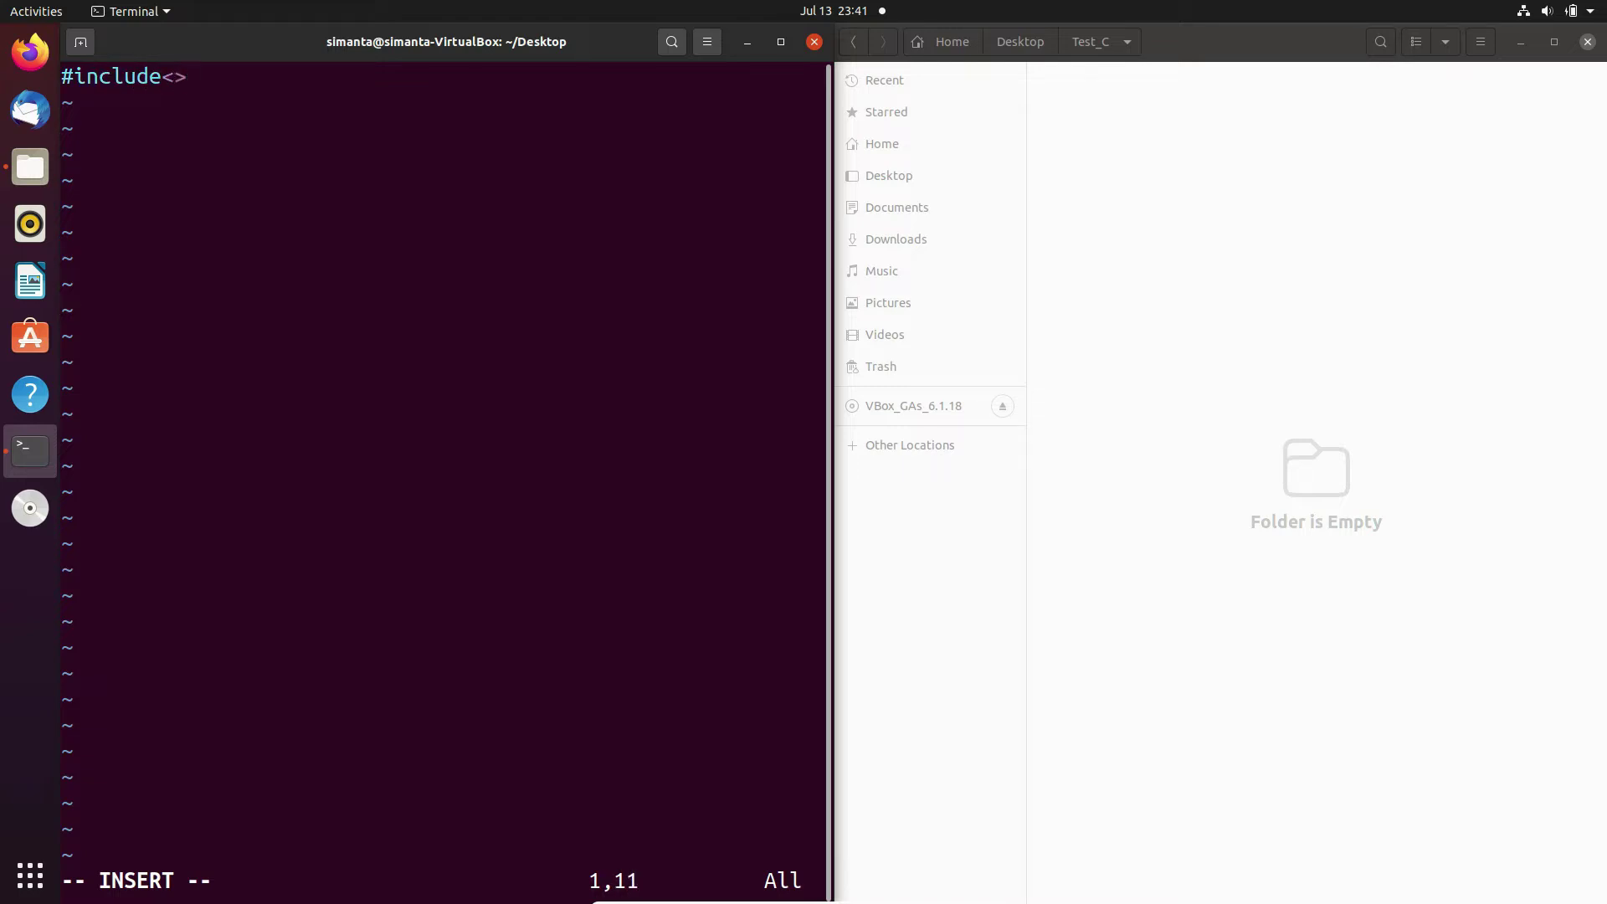
{"action": "key", "text": "Left"}
{"action": "type", "text": "st"}
{"action": "type", "text": "dio"}
{"action": "type", "text": ".h"}
{"action": "type", "text": ">"}
Write int main() with its braces on separate lines and int a=10; inside
{"action": "key", "text": "Return"}
{"action": "key", "text": "Return"}
{"action": "type", "text": "int "}
{"action": "type", "text": "main"}
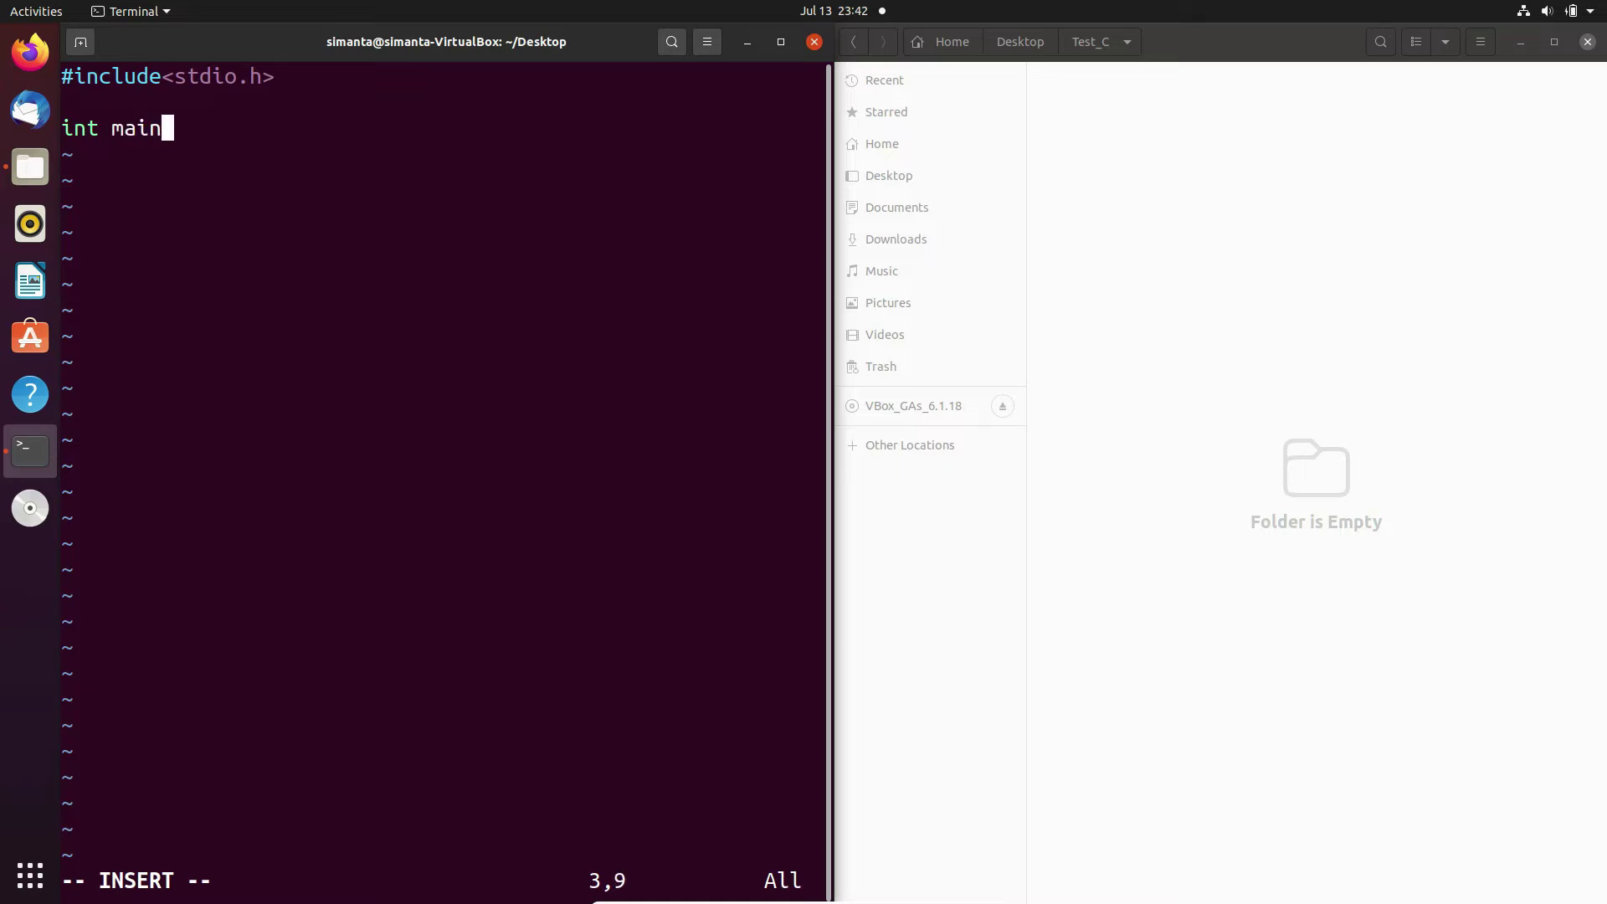
{"action": "type", "text": "()"}
{"action": "key", "text": "Return"}
{"action": "type", "text": "{}"}
{"action": "key", "text": "Left"}
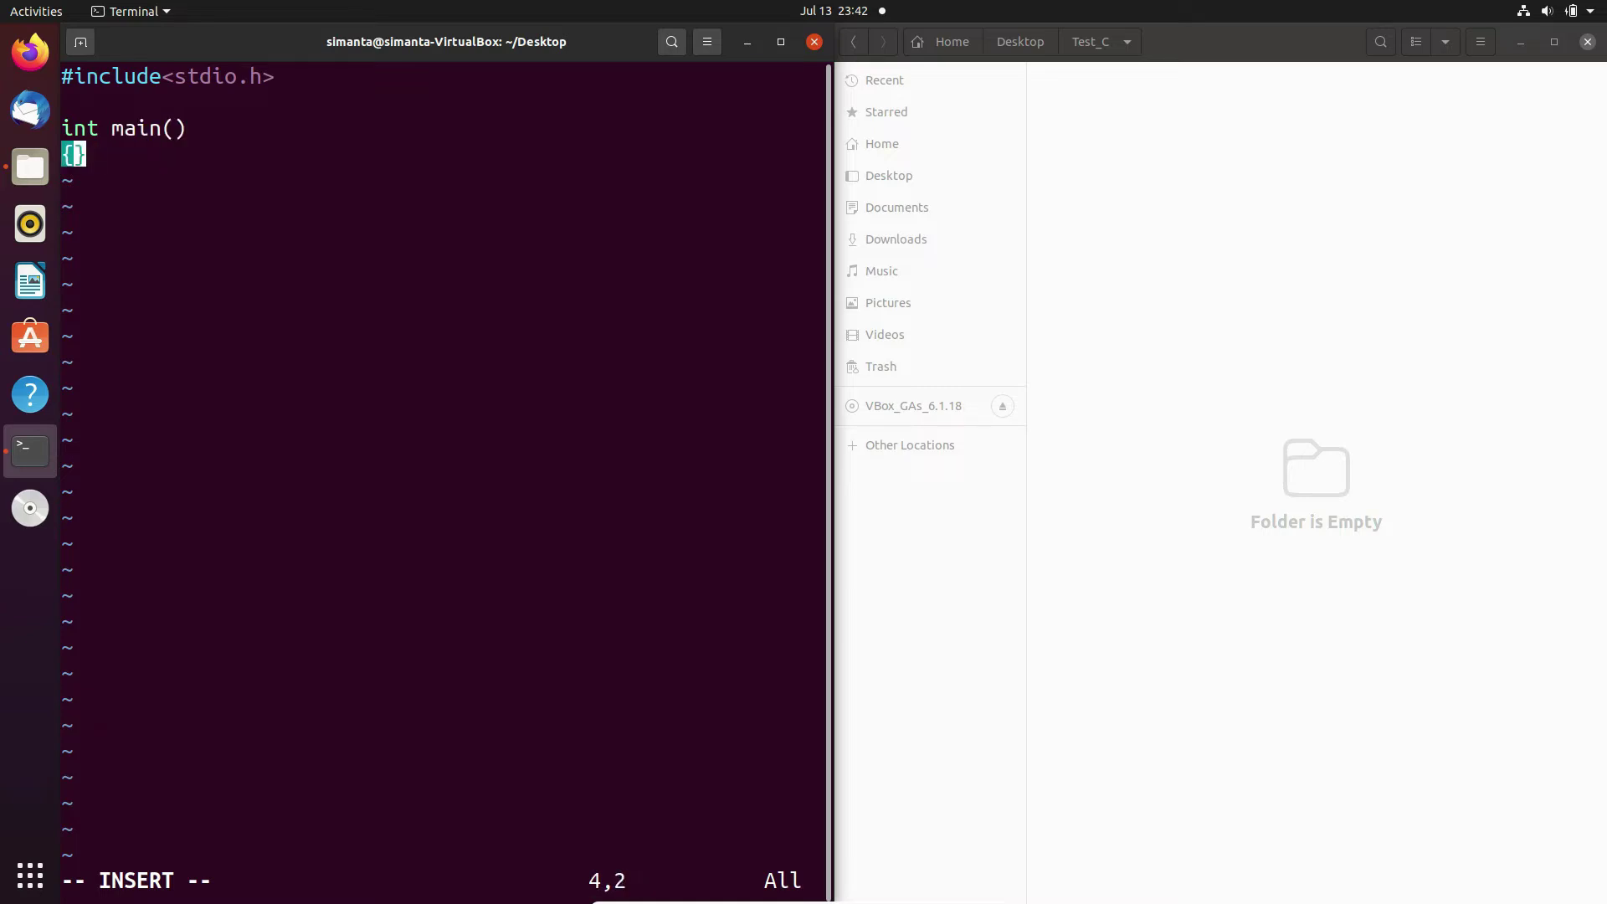
{"action": "key", "text": "Return"}
{"action": "key", "text": "Up"}
{"action": "key", "text": "Right"}
{"action": "key", "text": "Return"}
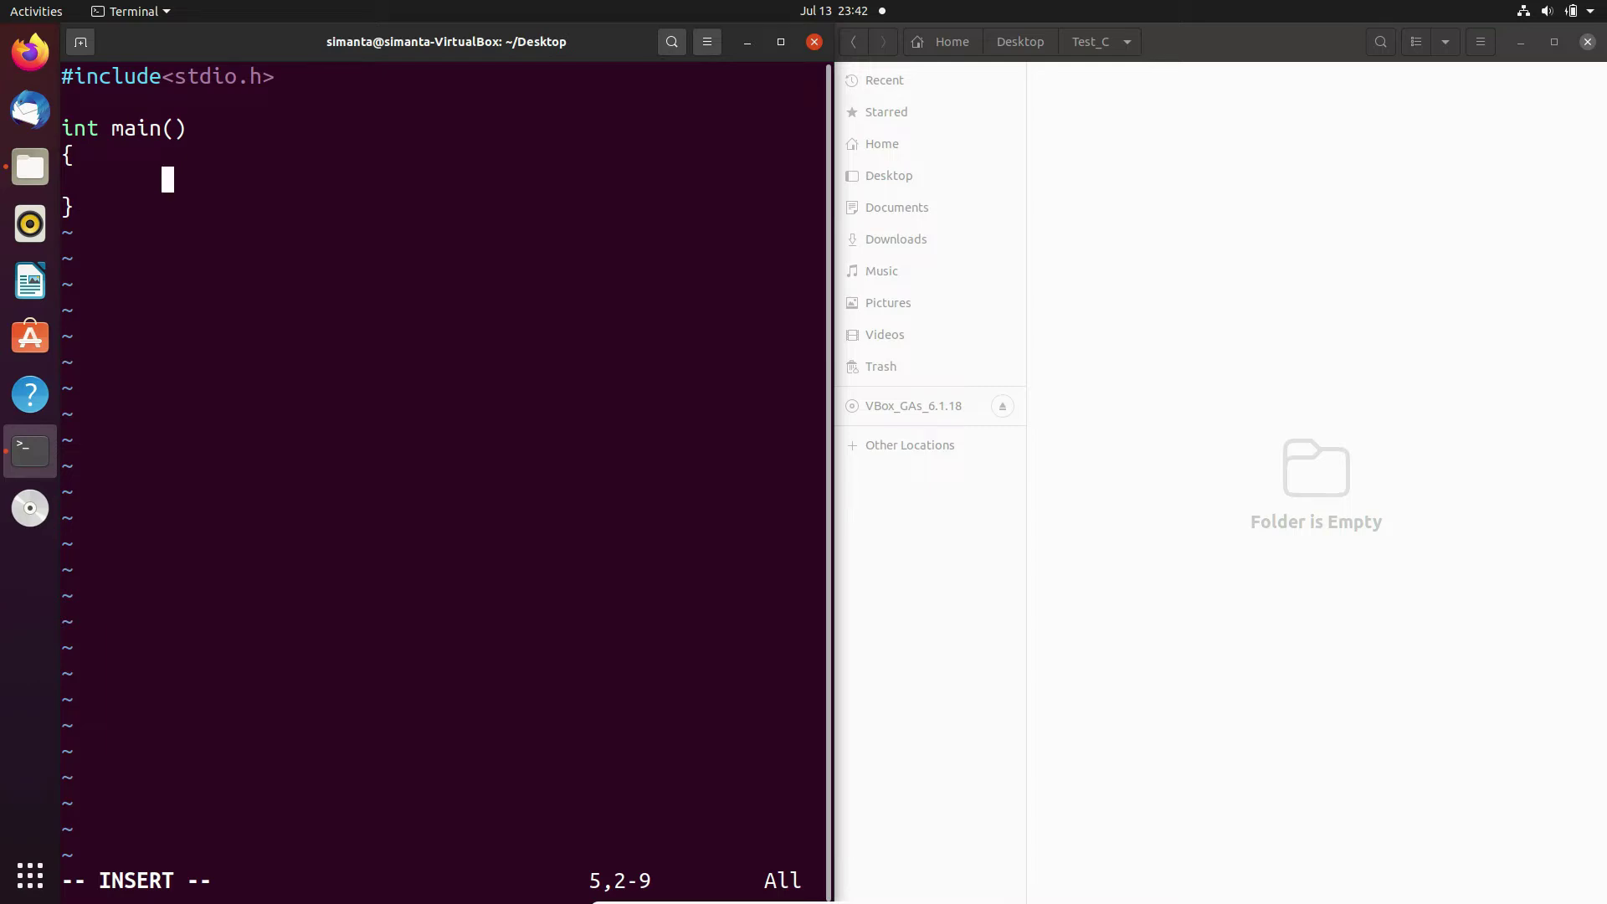
{"action": "type", "text": "int "}
{"action": "type", "text": "a"}
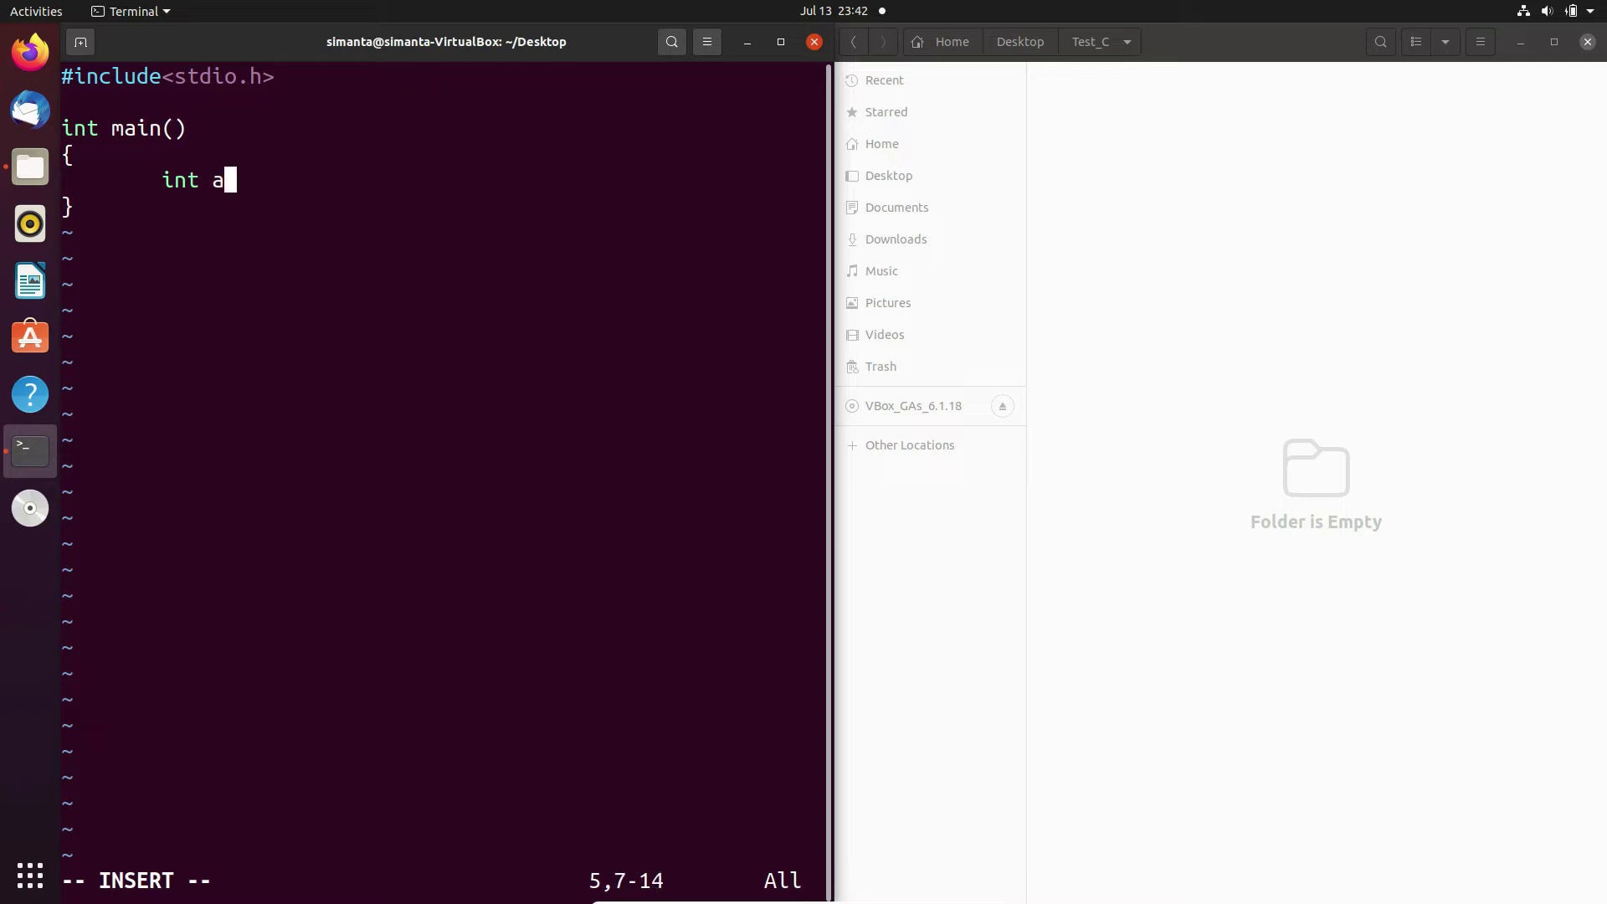
{"action": "type", "text": "="}
{"action": "type", "text": "10"}
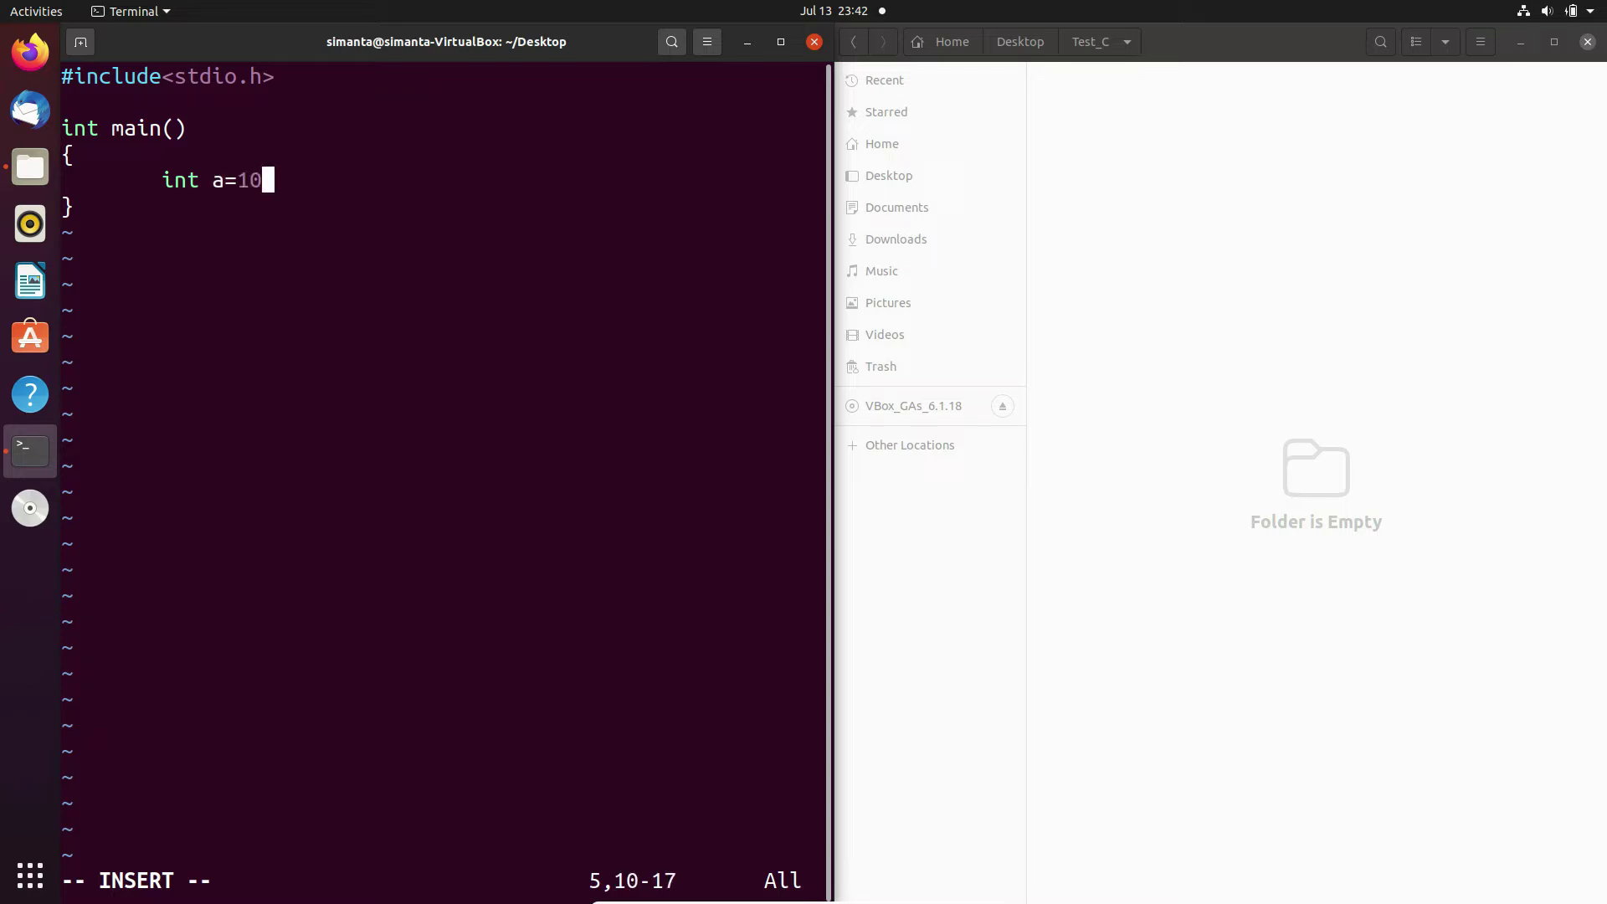
{"action": "type", "text": ";"}
{"action": "key", "text": "Return"}
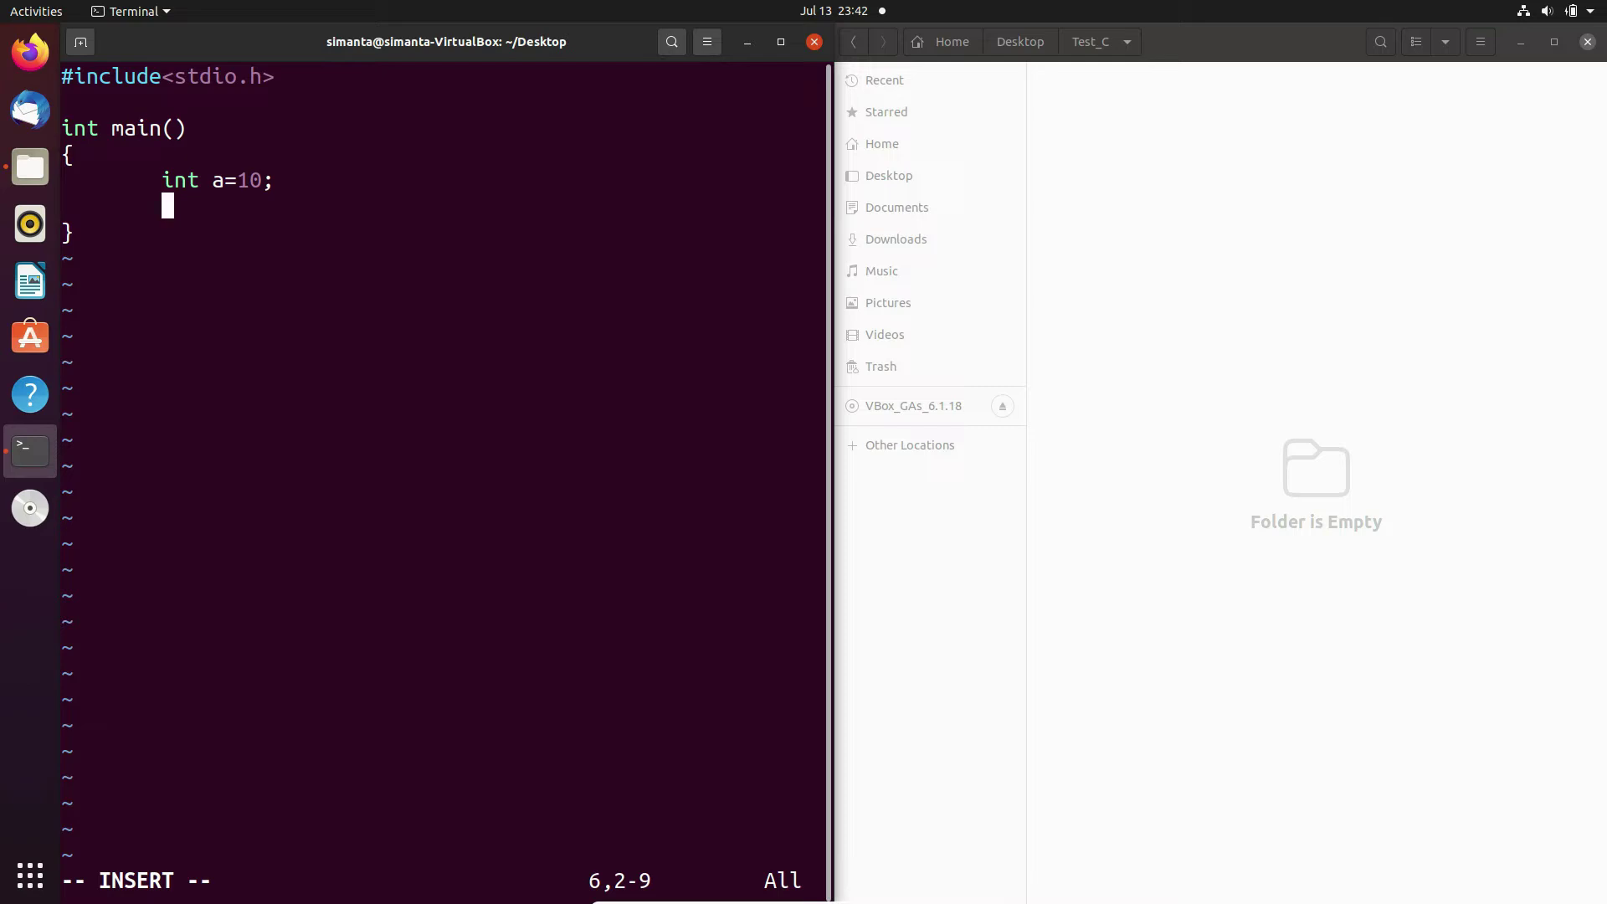
Add printf("My First C Code\n"); on a new line below the declaration
{"action": "key", "text": "Return"}
{"action": "type", "text": "printf"}
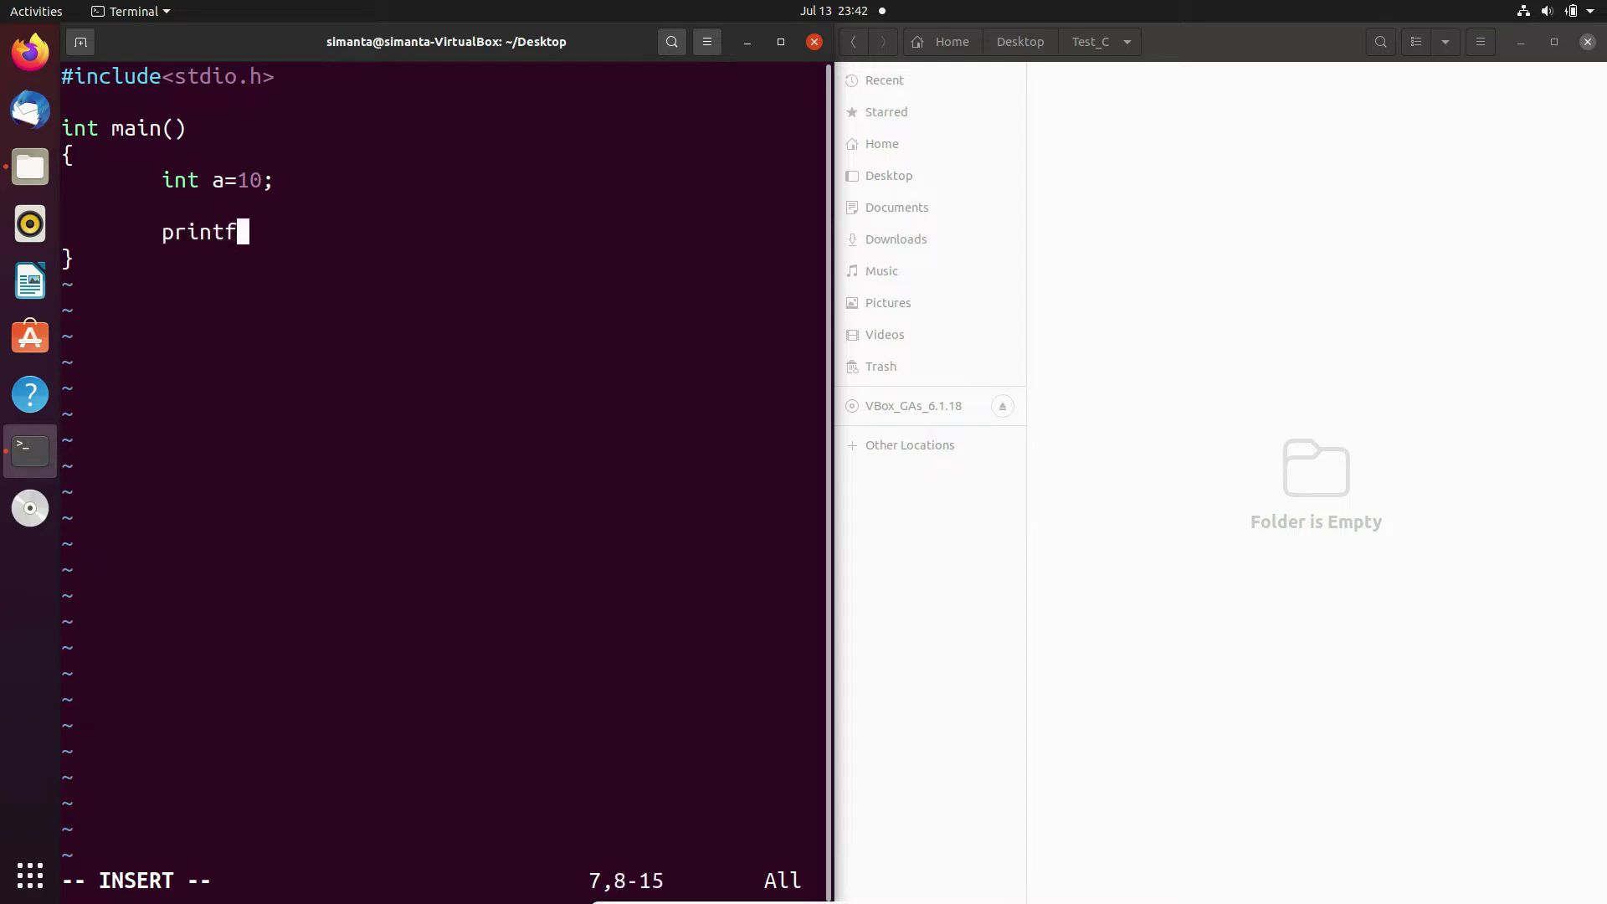
{"action": "type", "text": "()"}
{"action": "key", "text": "Left"}
{"action": "type", "text": "\"\""}
{"action": "key", "text": "Left"}
{"action": "type", "text": "M"}
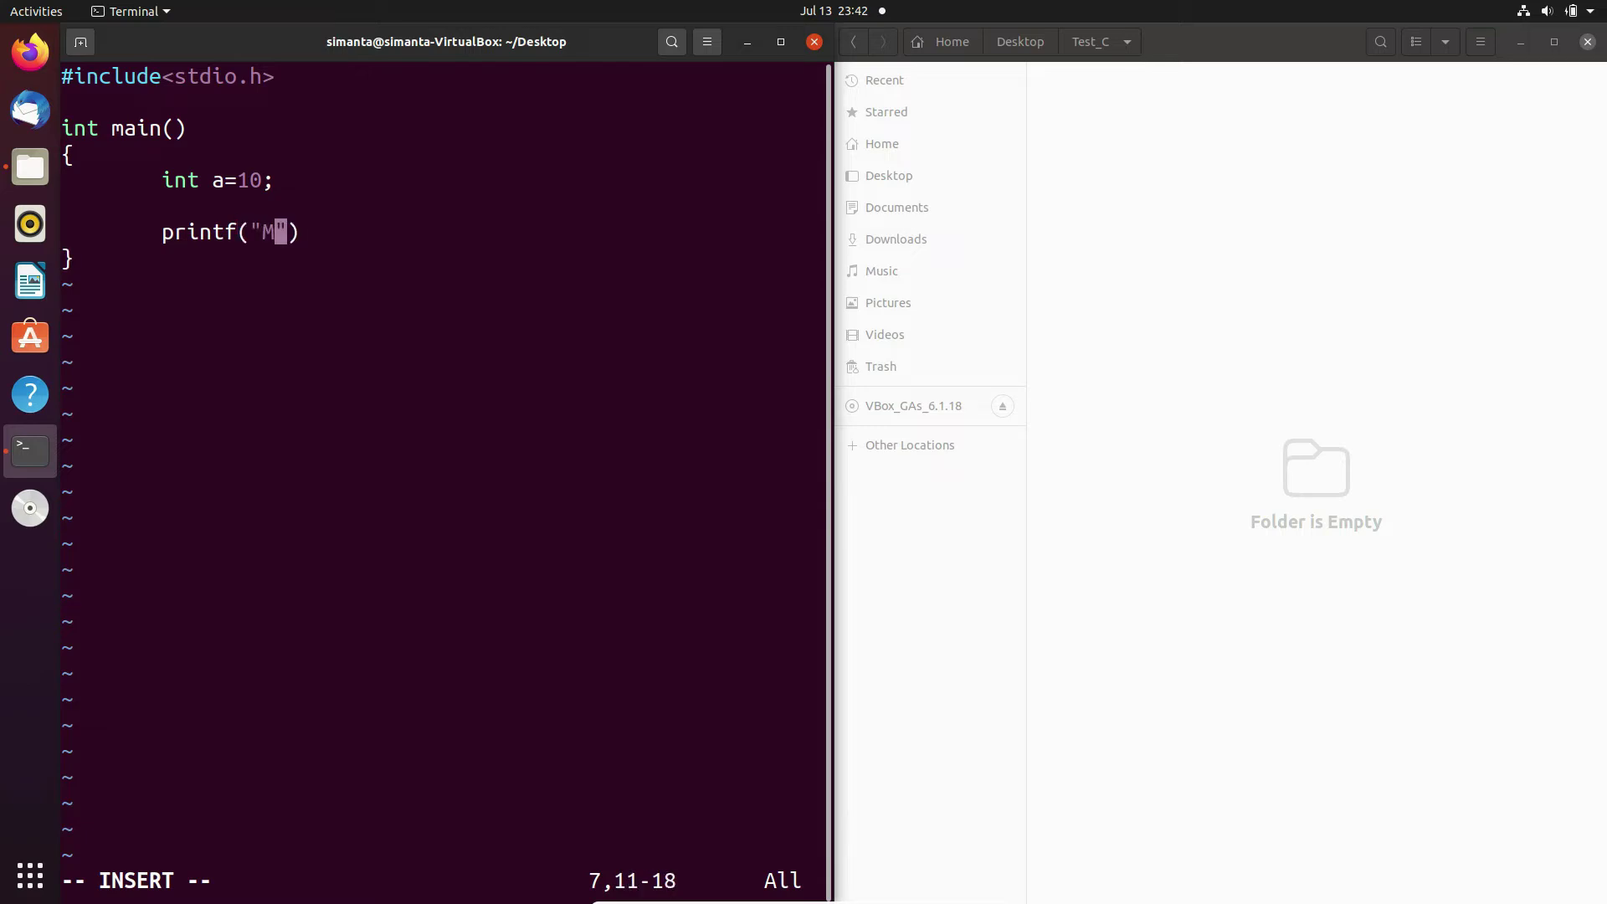
{"action": "type", "text": "y "}
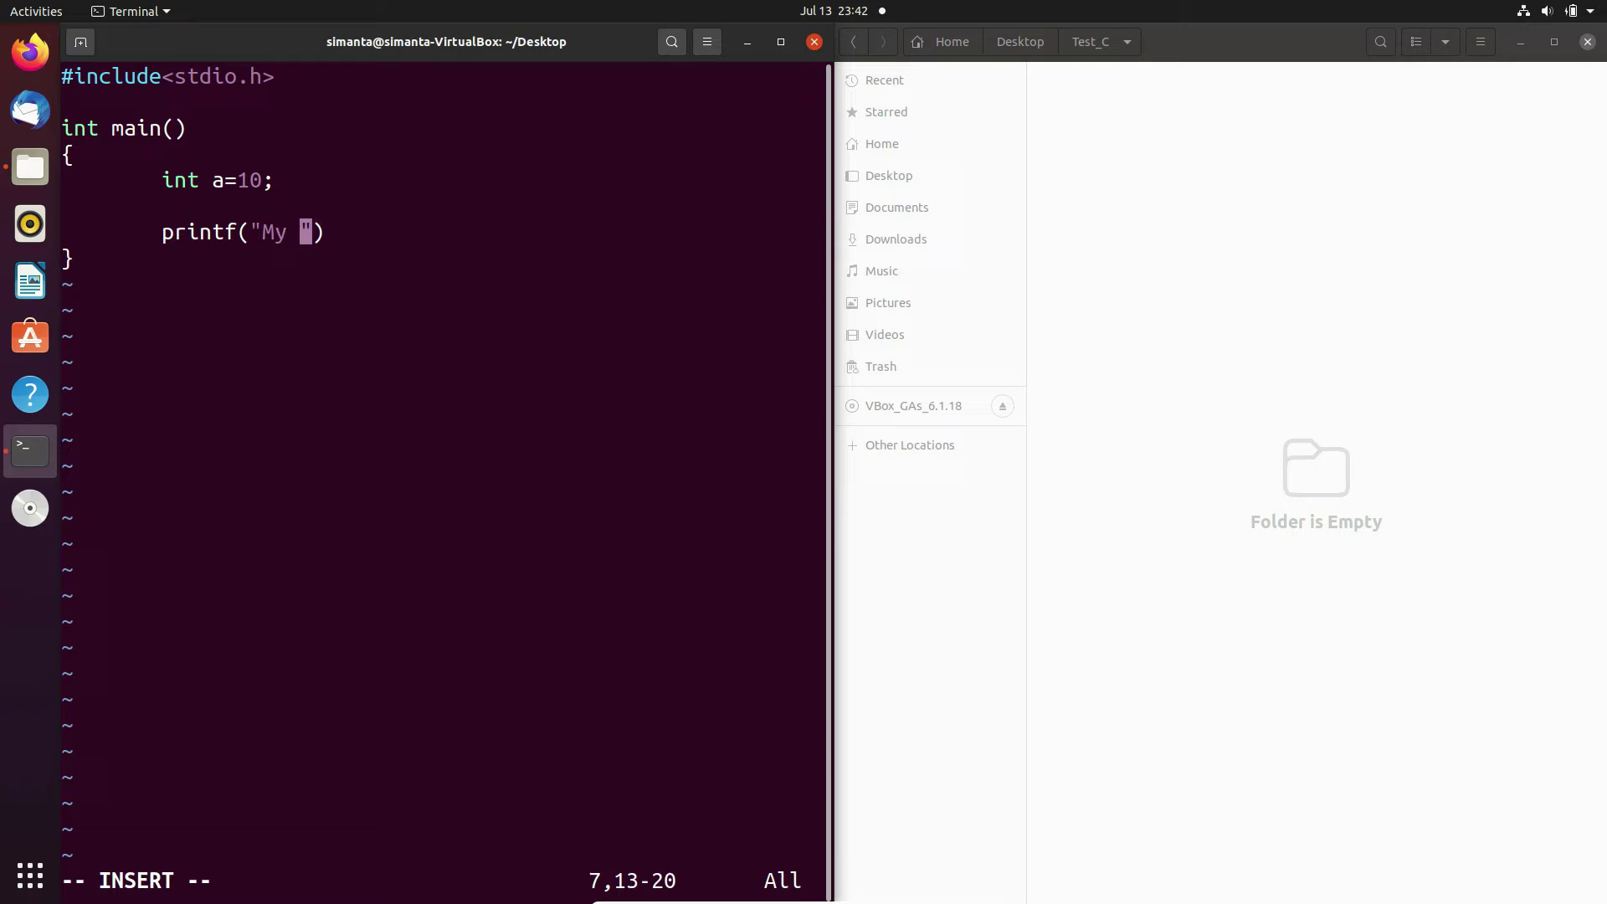
{"action": "type", "text": "Fi"}
{"action": "type", "text": "rst"}
{"action": "type", "text": " C"}
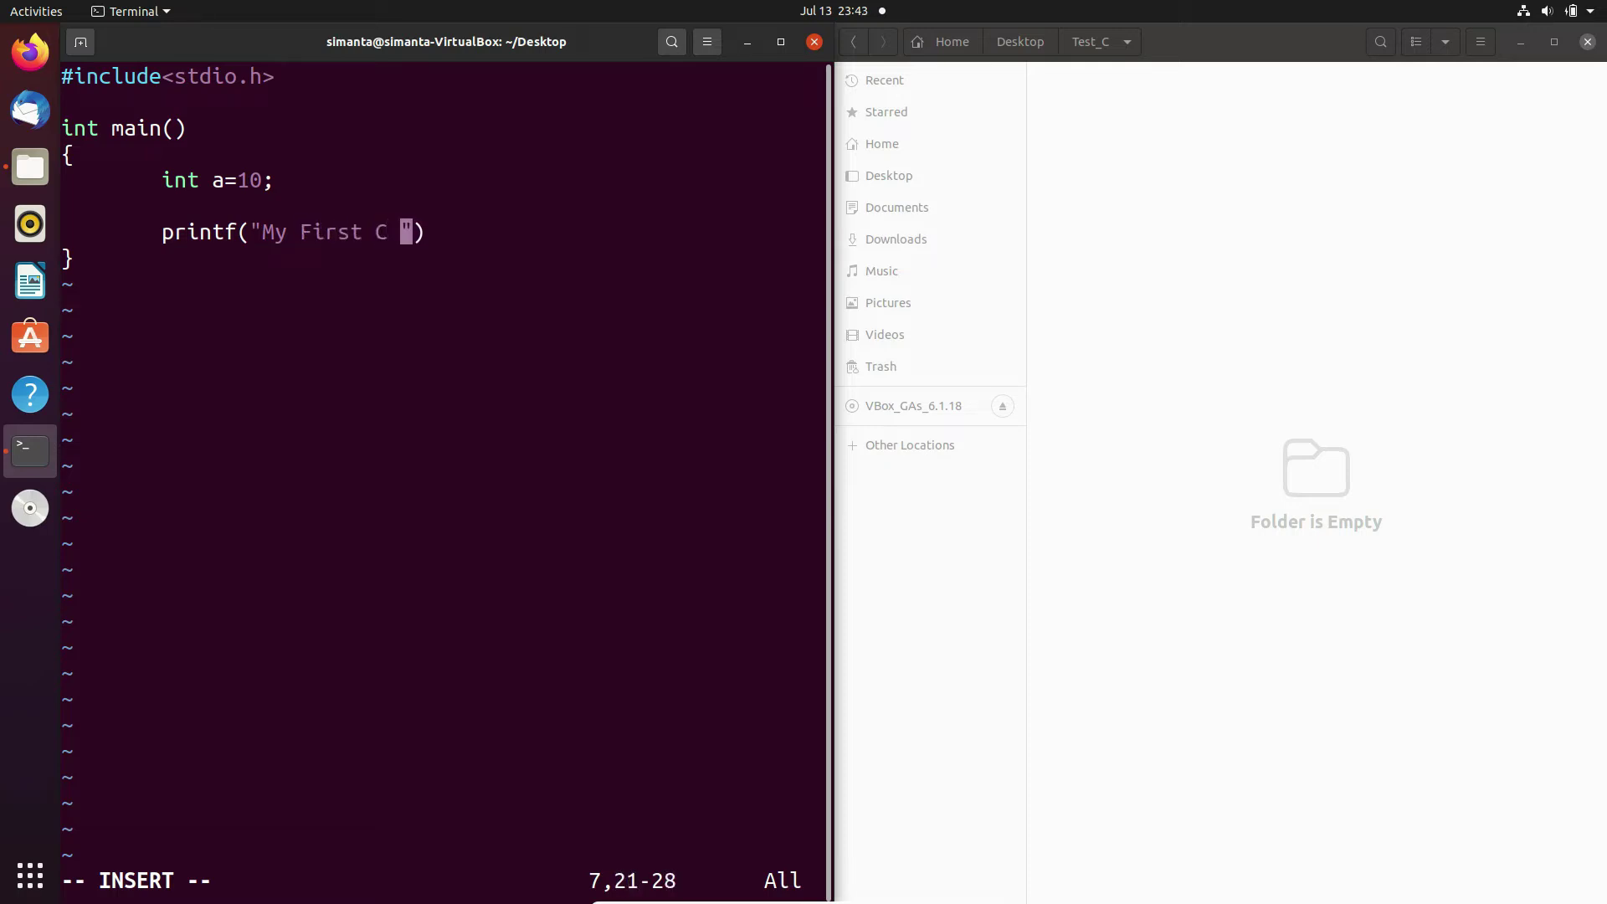
{"action": "type", "text": " Co"}
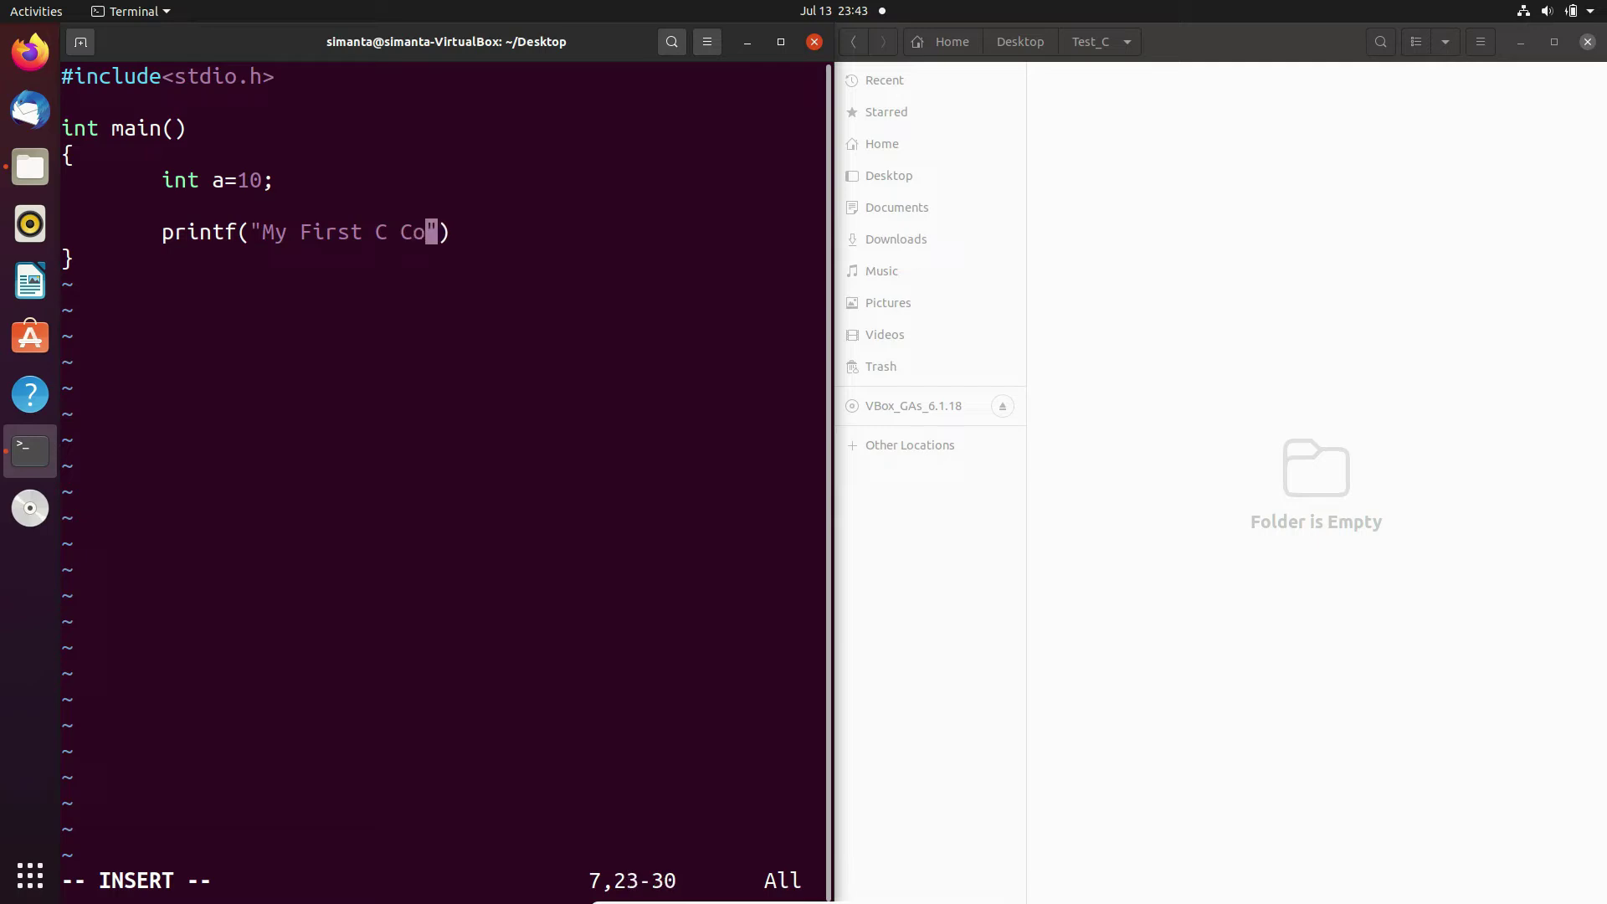
{"action": "type", "text": "de"}
{"action": "type", "text": "\\"}
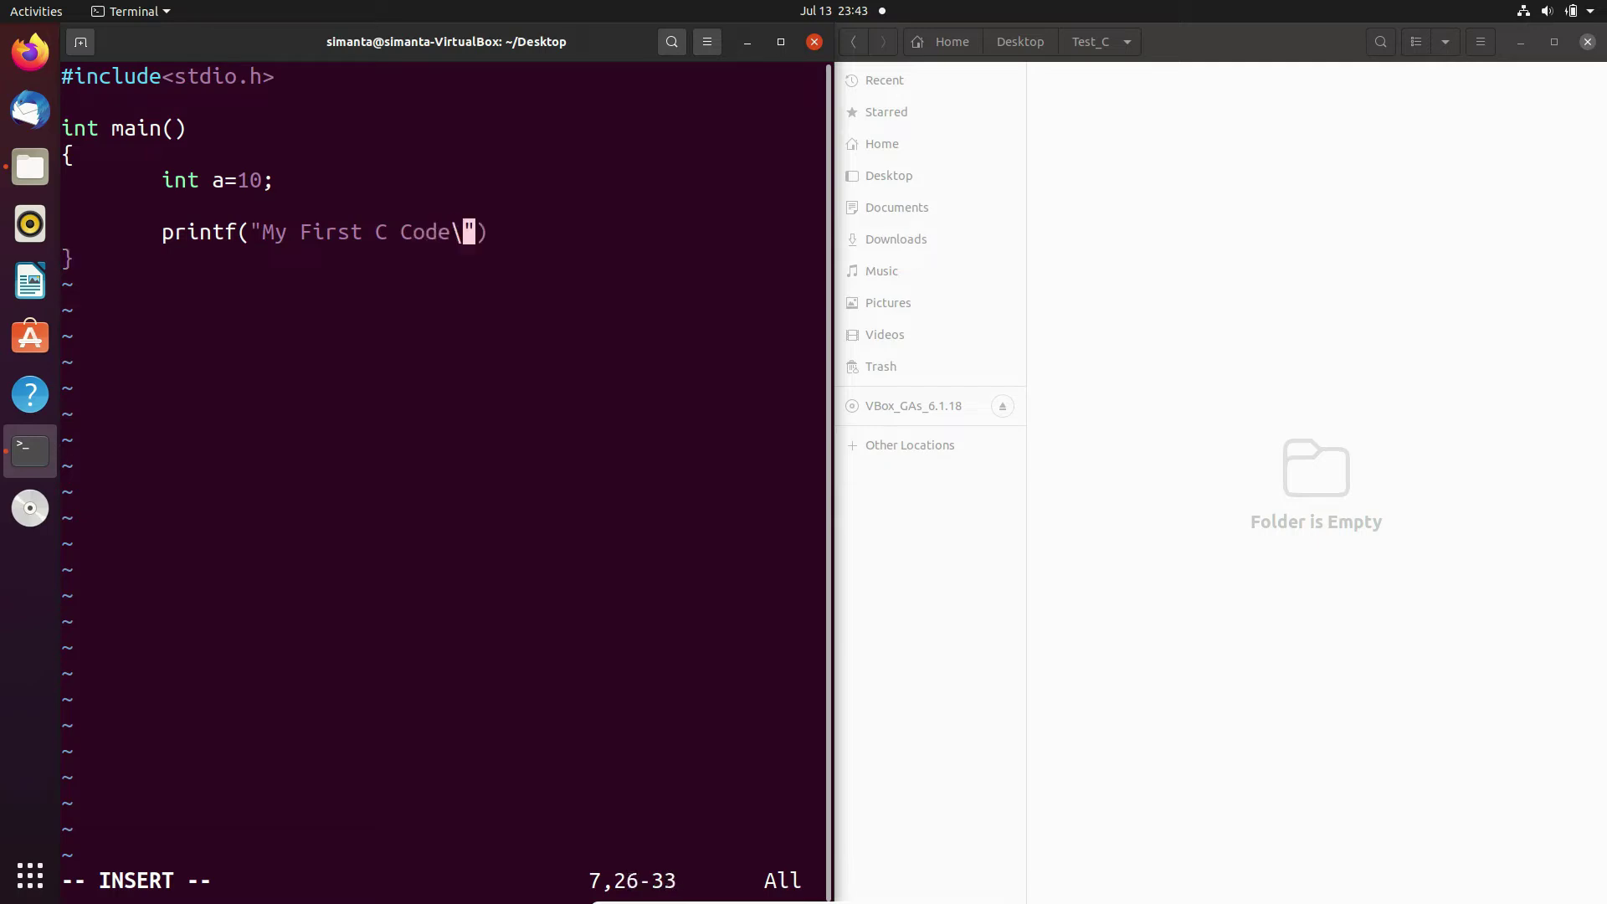
{"action": "type", "text": "n"}
{"action": "key", "text": "Right"}
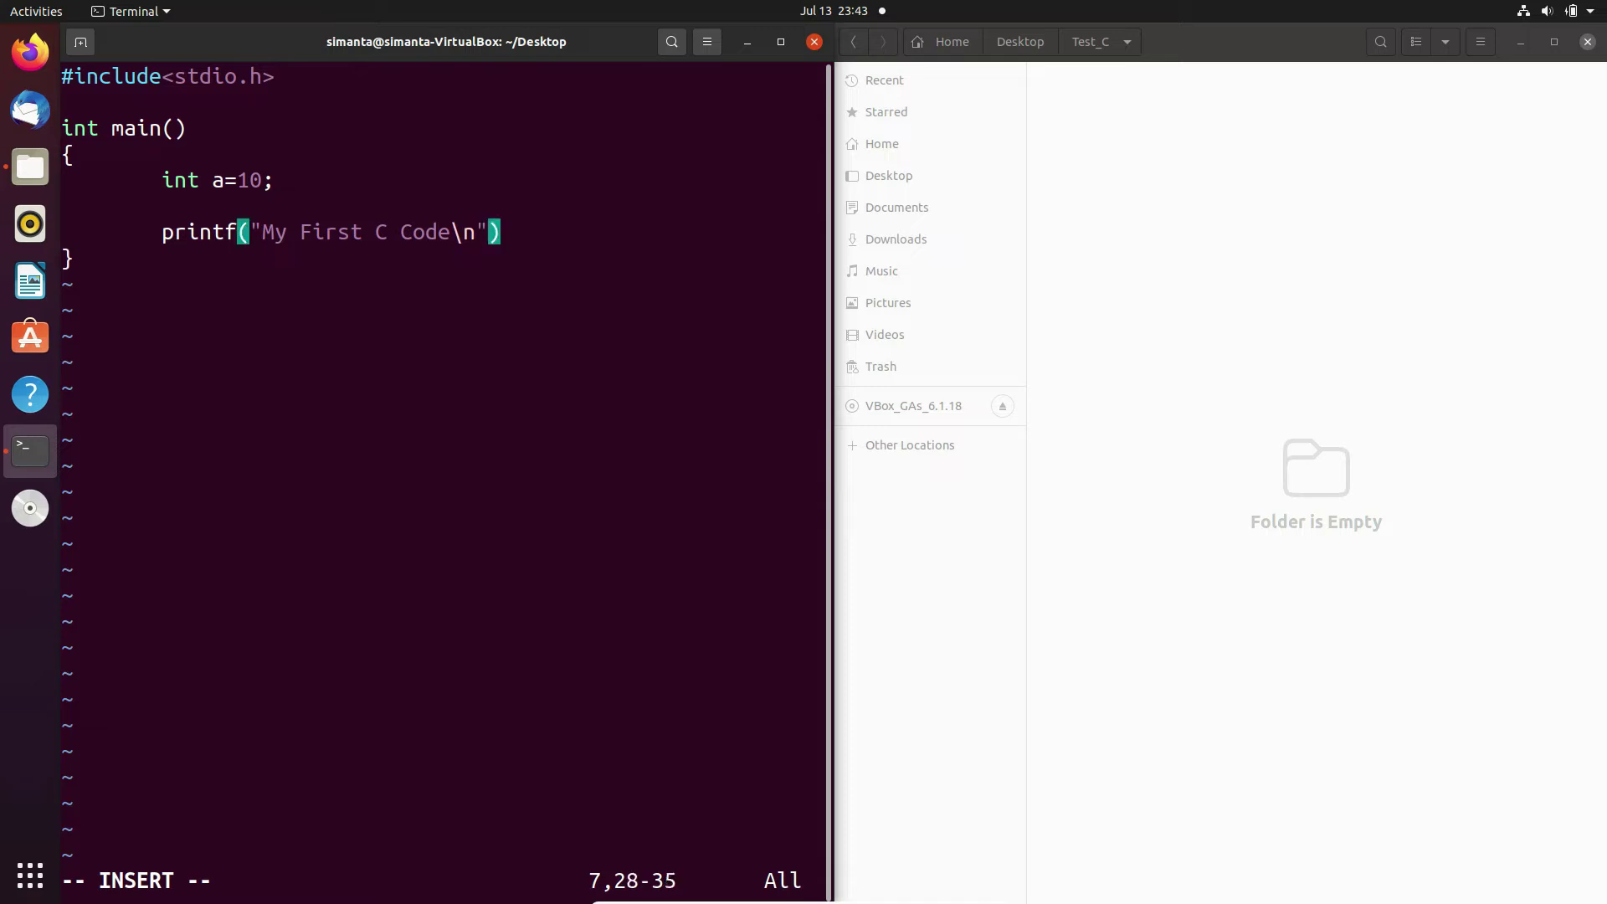
{"action": "key", "text": "Right"}
{"action": "type", "text": ";"}
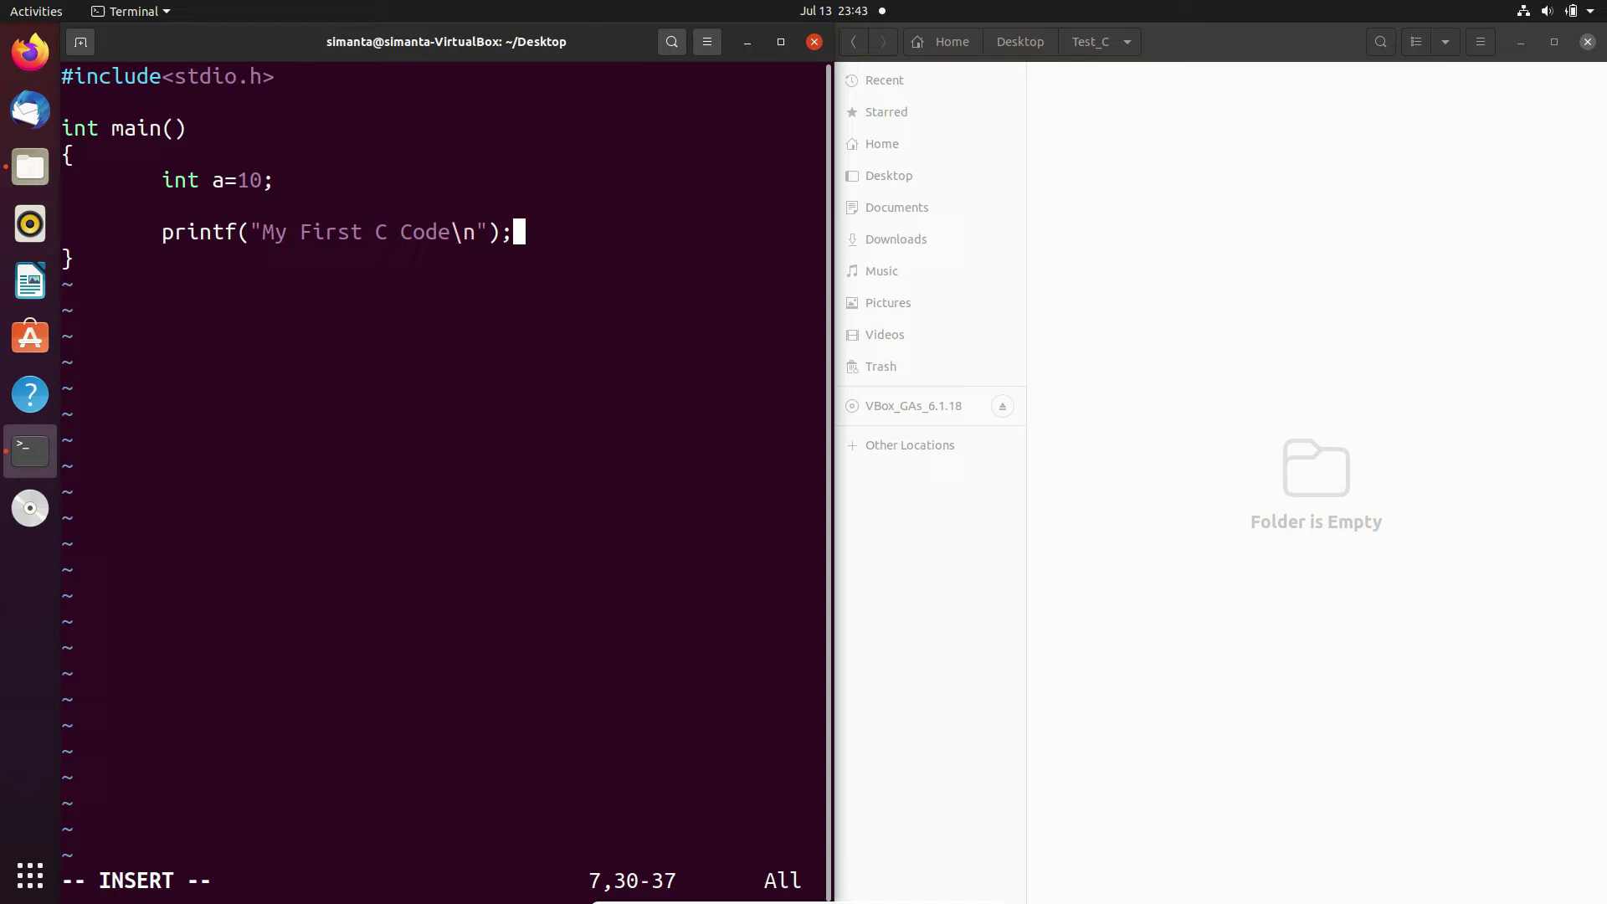
Write printf("%d\n",a); on a new line below the message statement
{"action": "key", "text": "Return"}
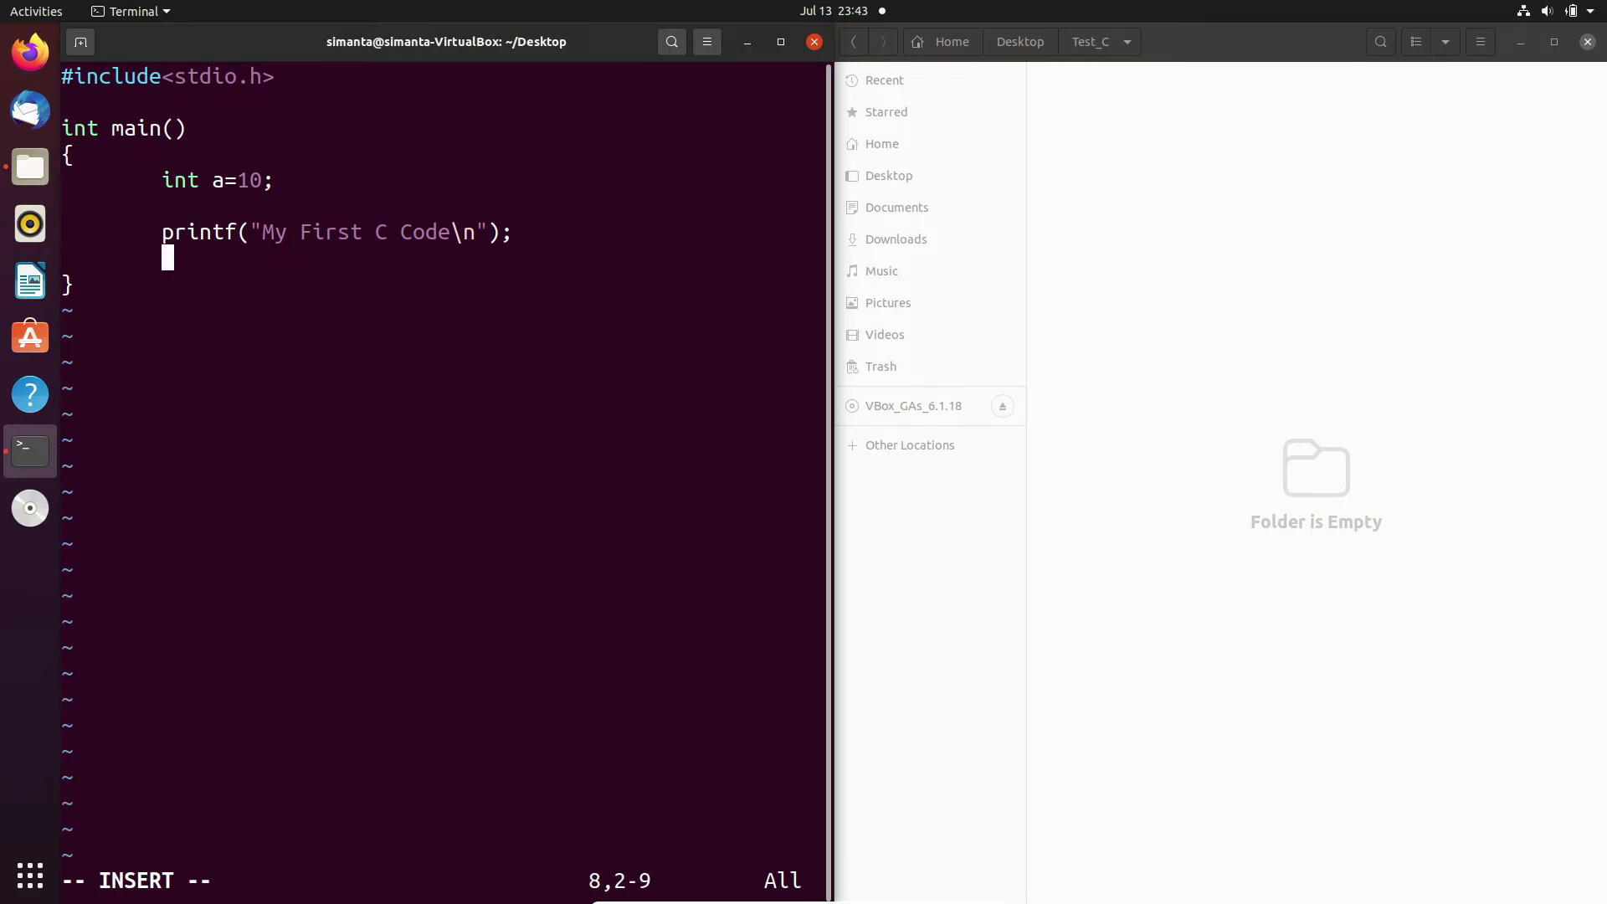
{"action": "type", "text": "printf"}
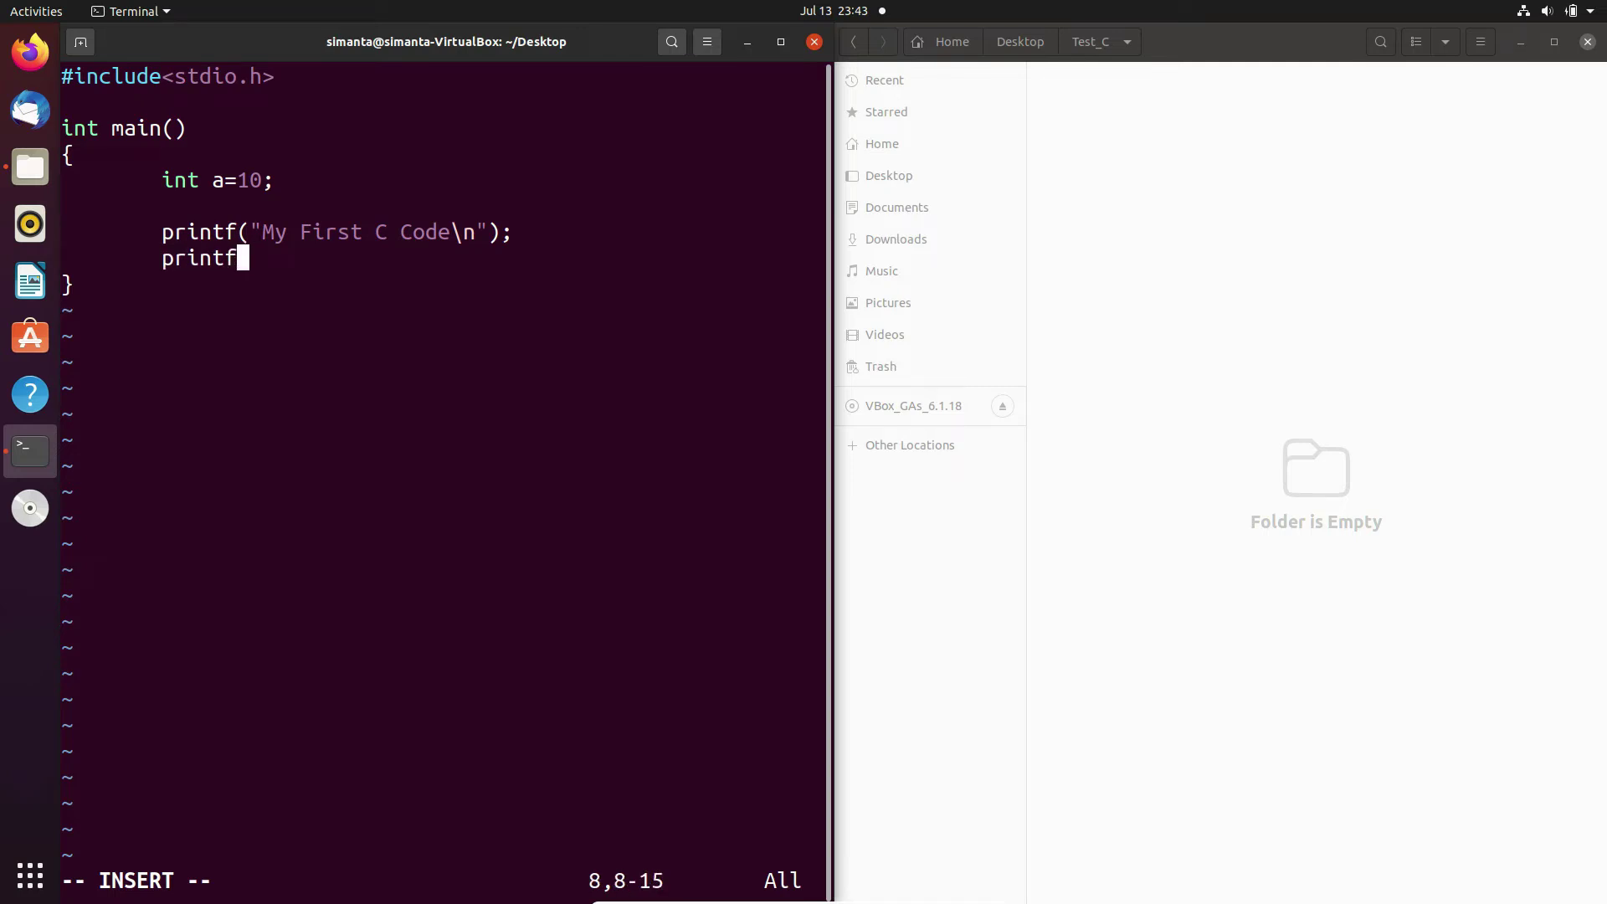
{"action": "type", "text": "()"}
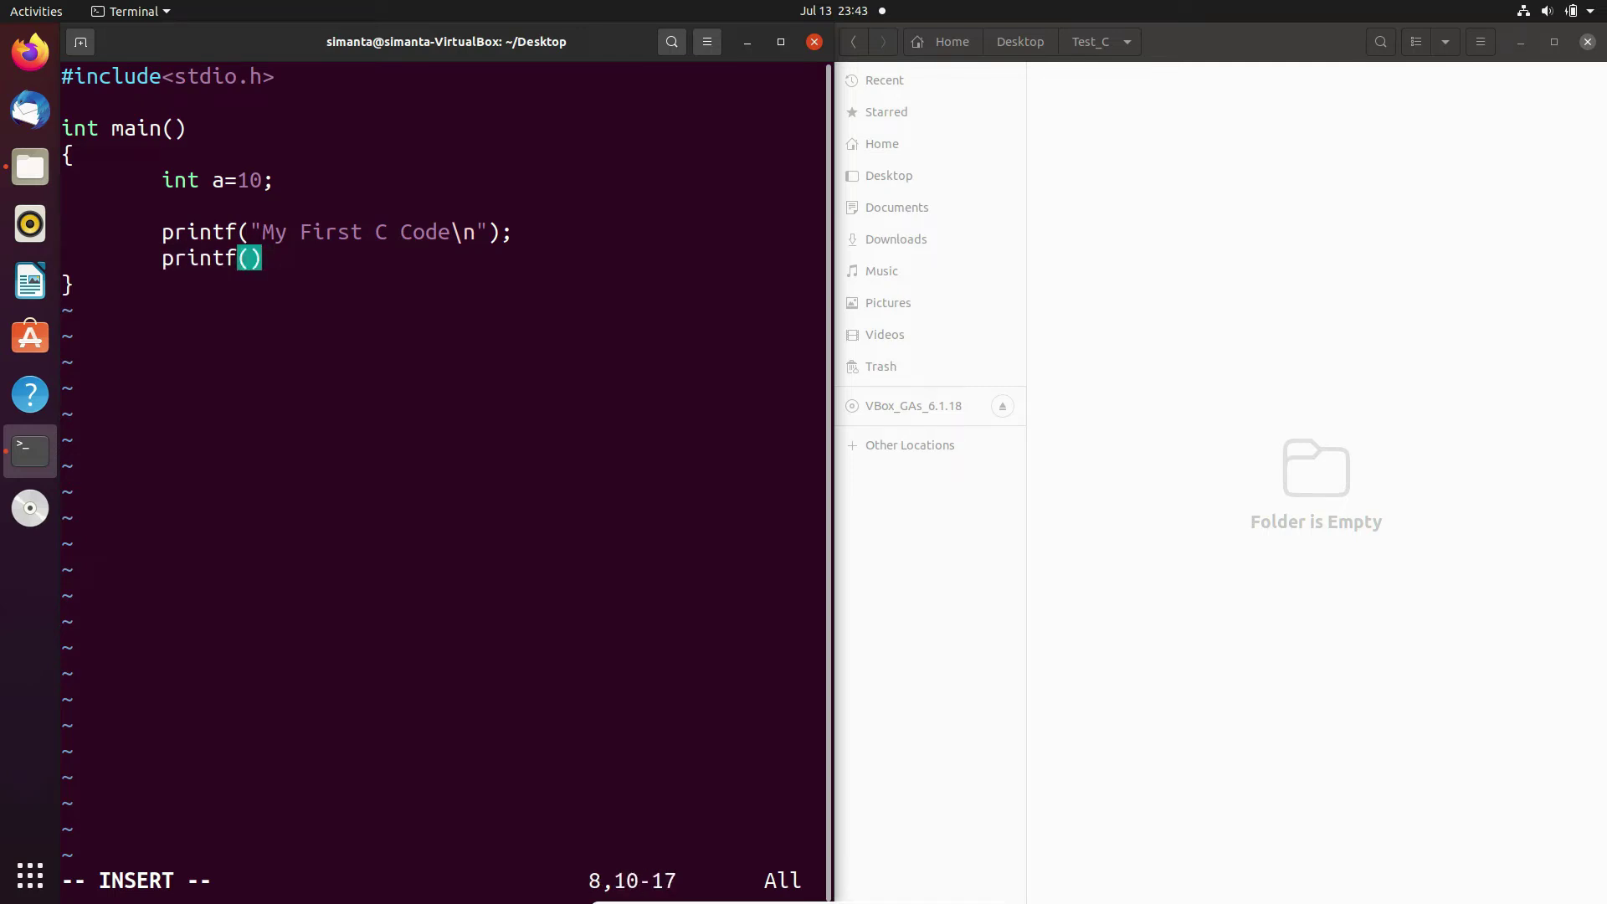
{"action": "key", "text": "Left"}
{"action": "type", "text": "\"\""}
{"action": "key", "text": "Left"}
{"action": "type", "text": "%d"}
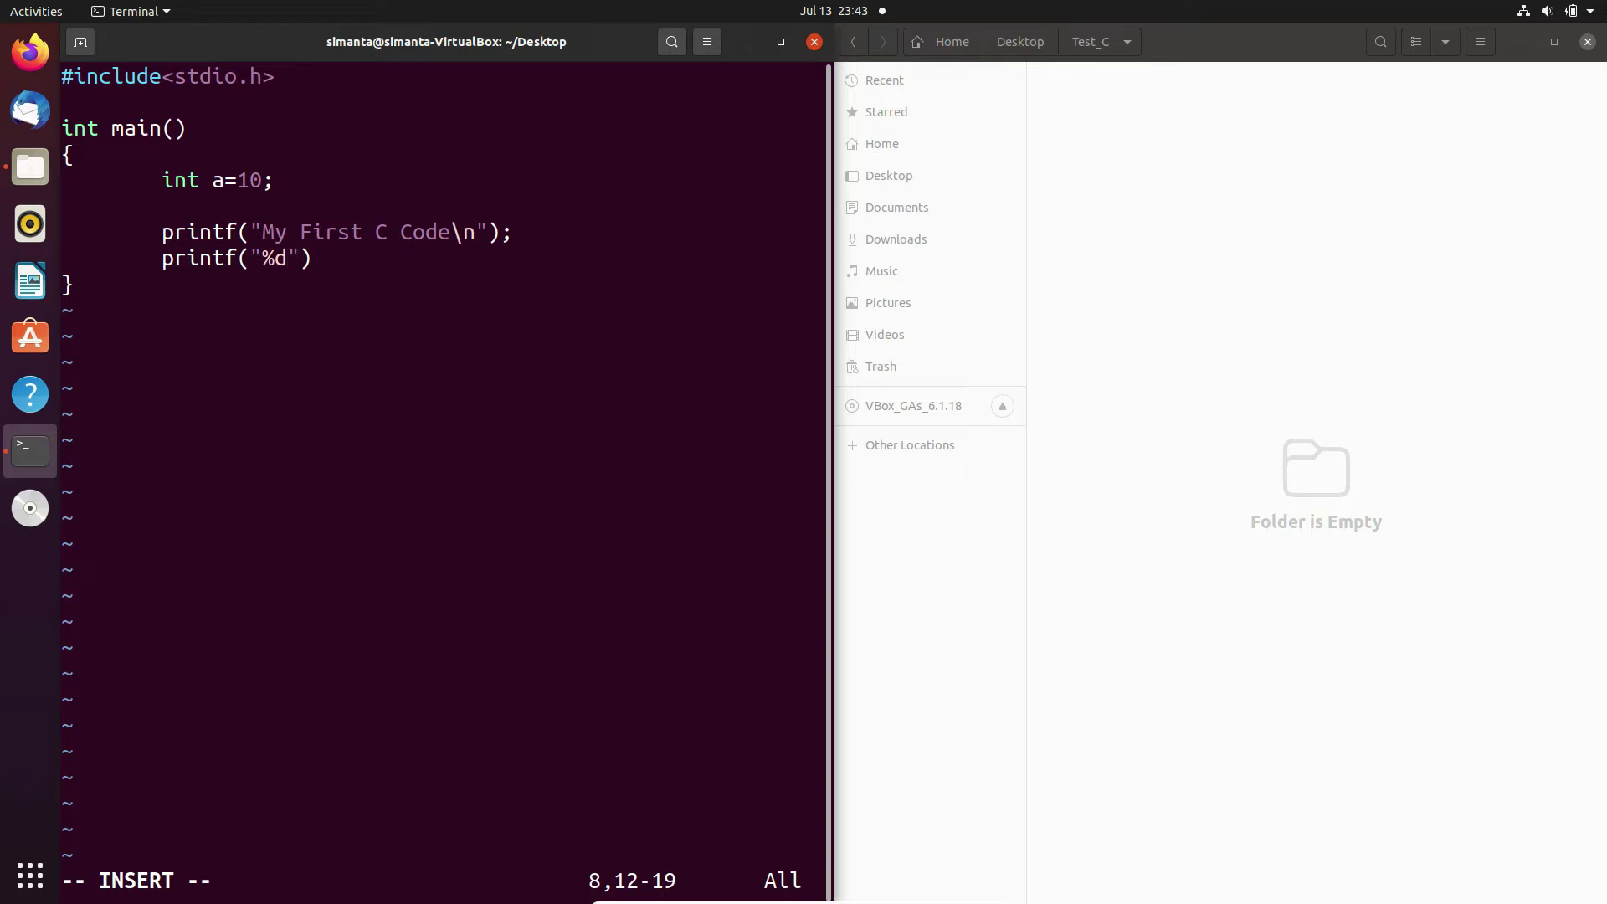
{"action": "key", "text": "Right"}
{"action": "type", "text": ","}
{"action": "type", "text": "a"}
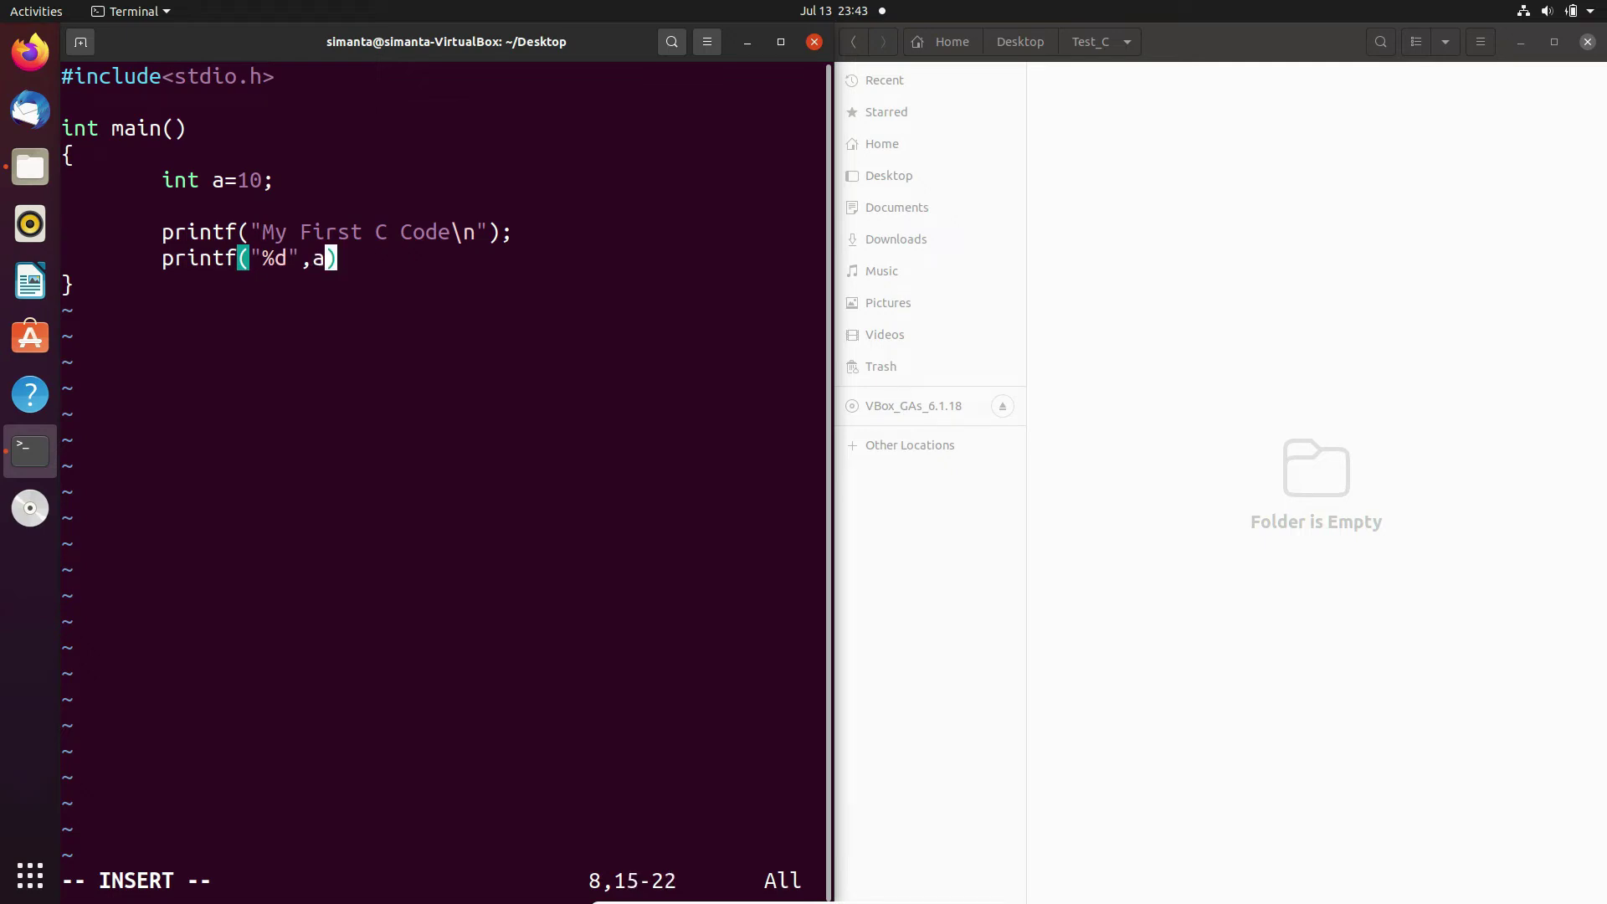
{"action": "key", "text": "Left"}
{"action": "key", "text": "Left"}
{"action": "key", "text": "Left"}
{"action": "type", "text": "\\"}
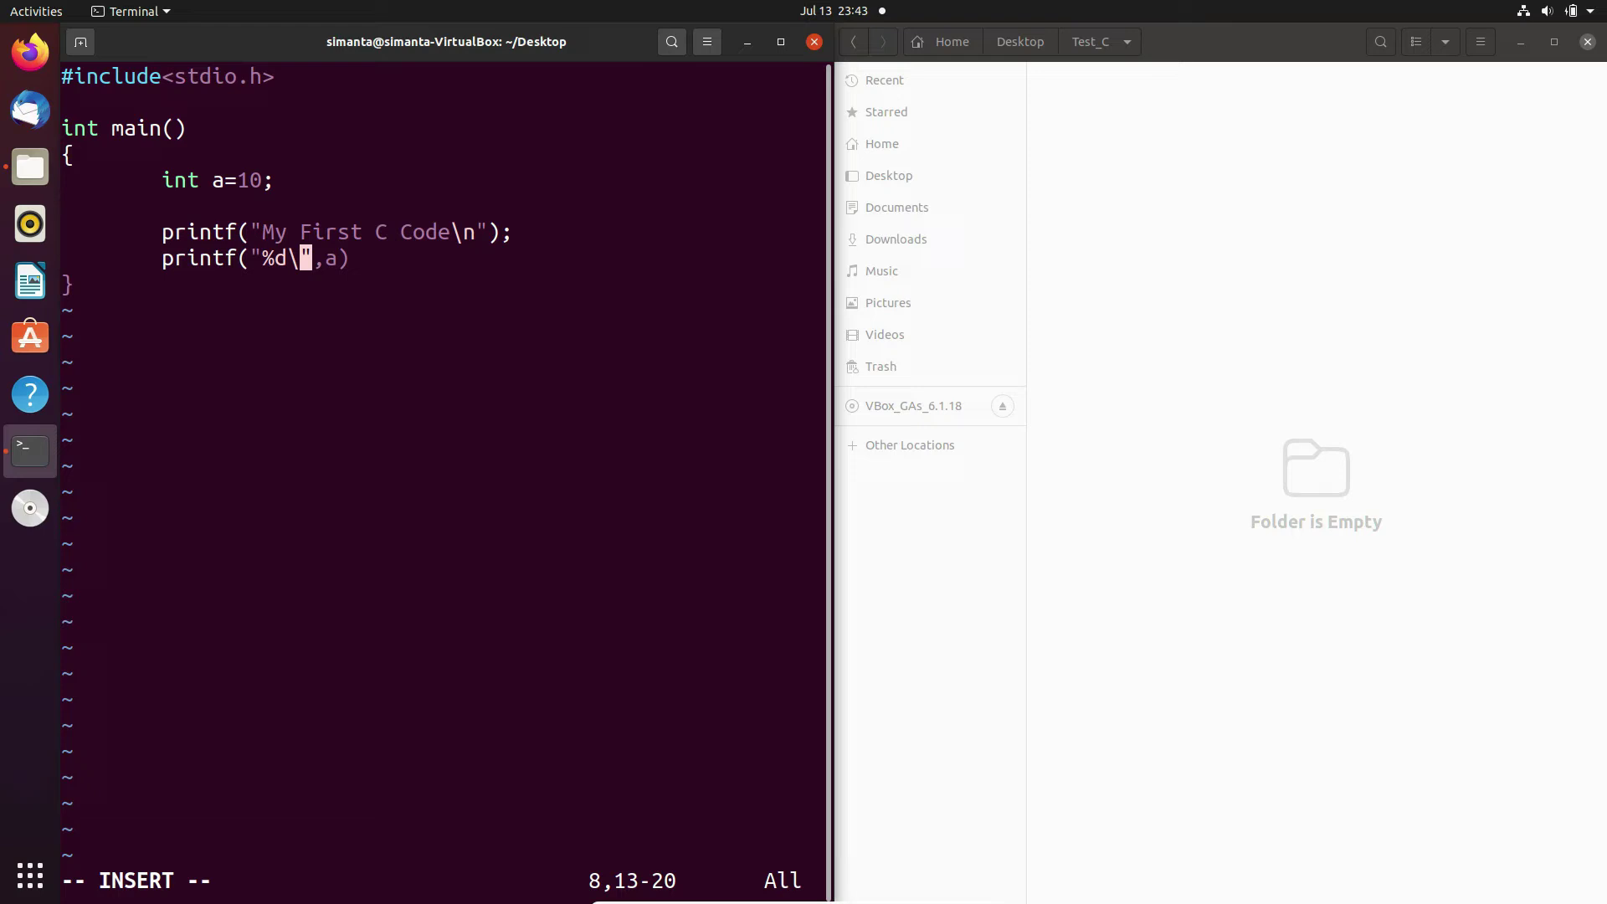
{"action": "type", "text": "n"}
{"action": "key", "text": "Right"}
{"action": "key", "text": "Right"}
{"action": "key", "text": "Right"}
{"action": "key", "text": "Right"}
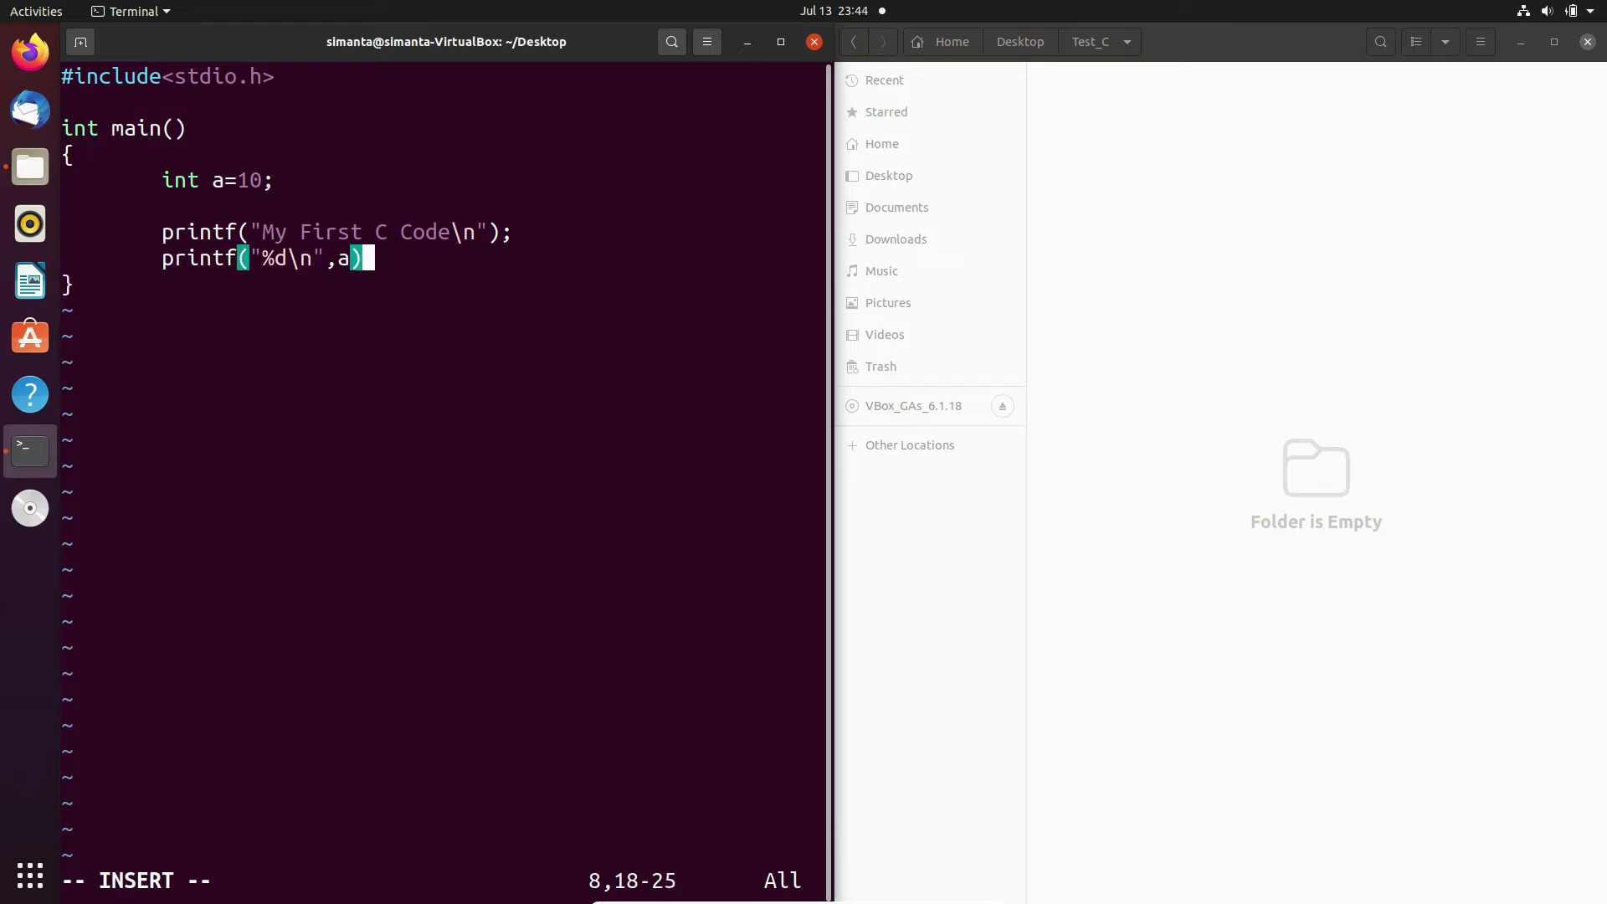
{"action": "type", "text": ";"}
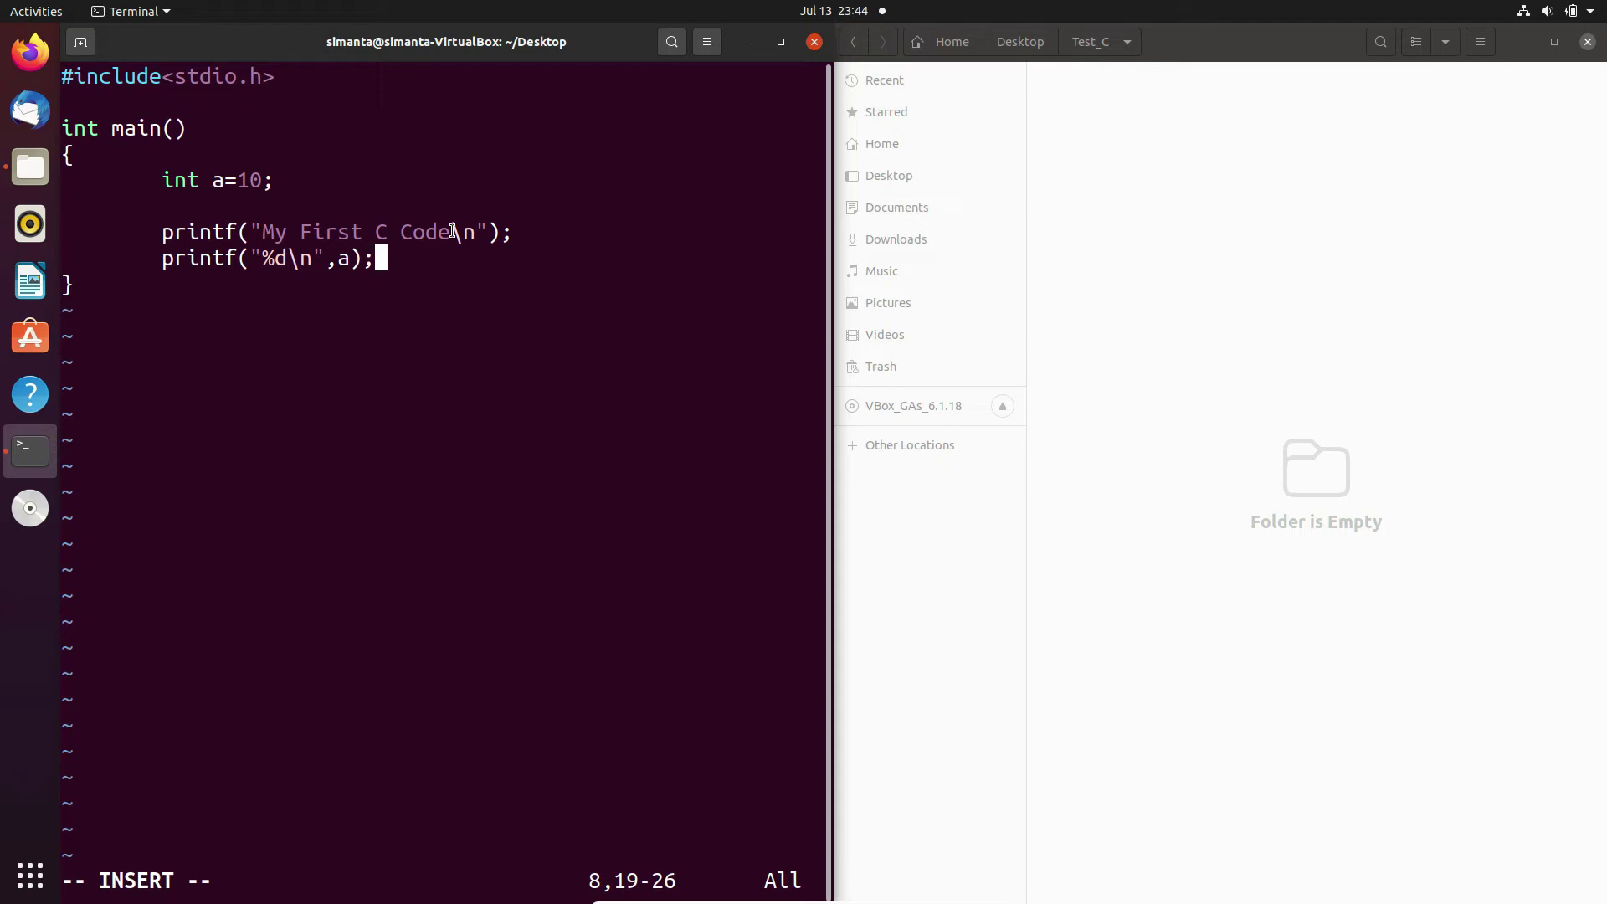
Save printf_scanf.c and quit Vim with :wq, then clear a stray Files search
{"action": "key", "text": "Escape"}
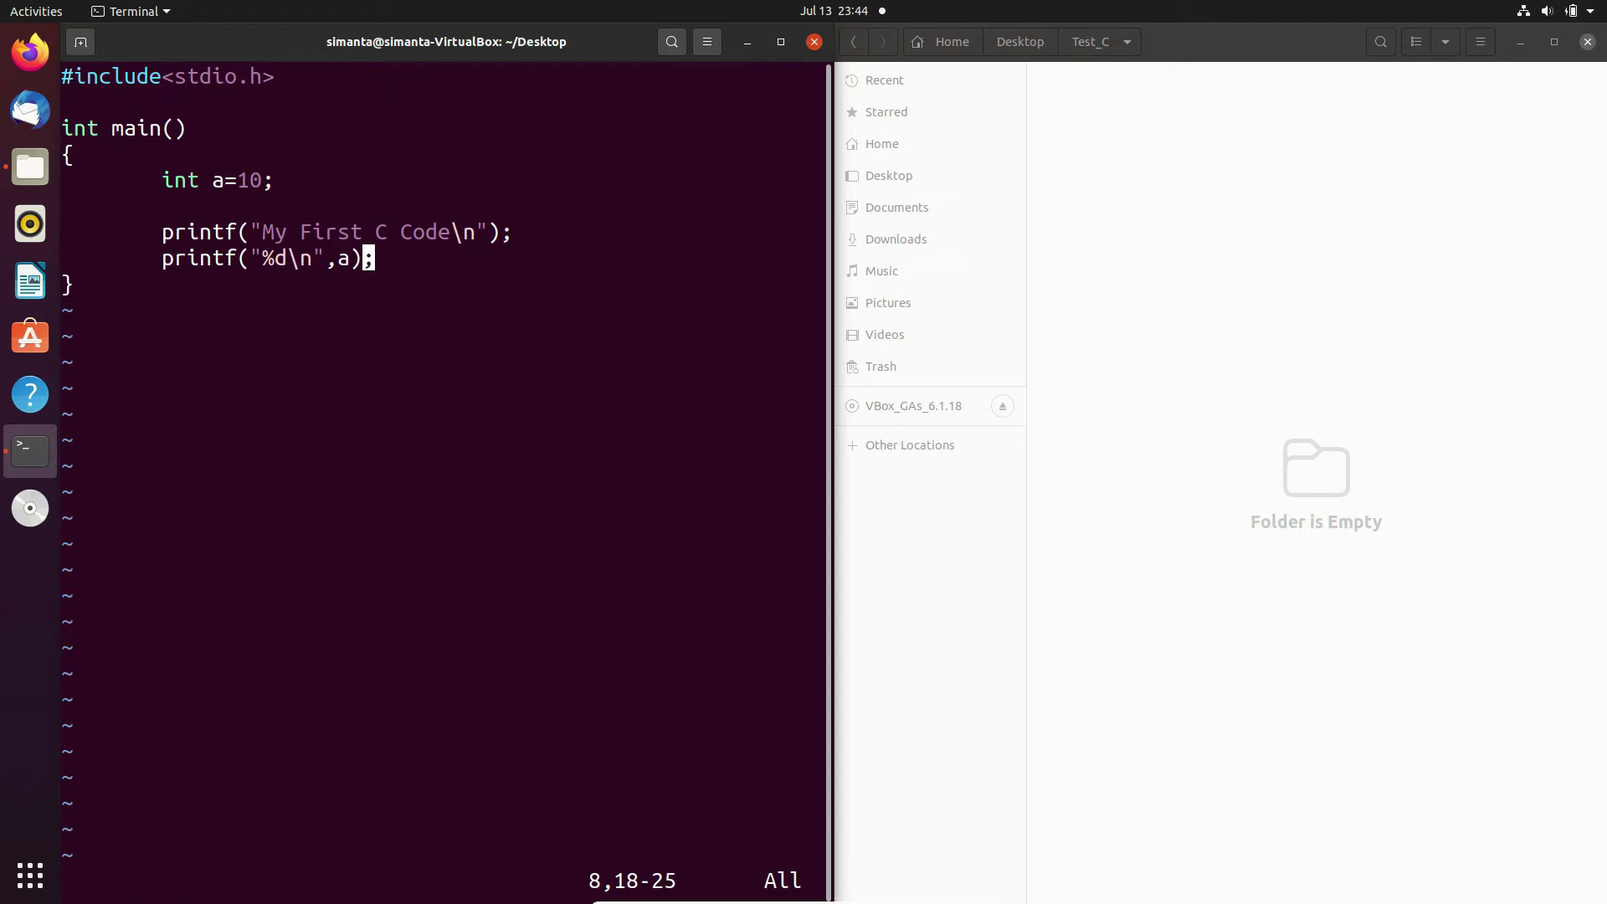
{"action": "type", "text": ":"}
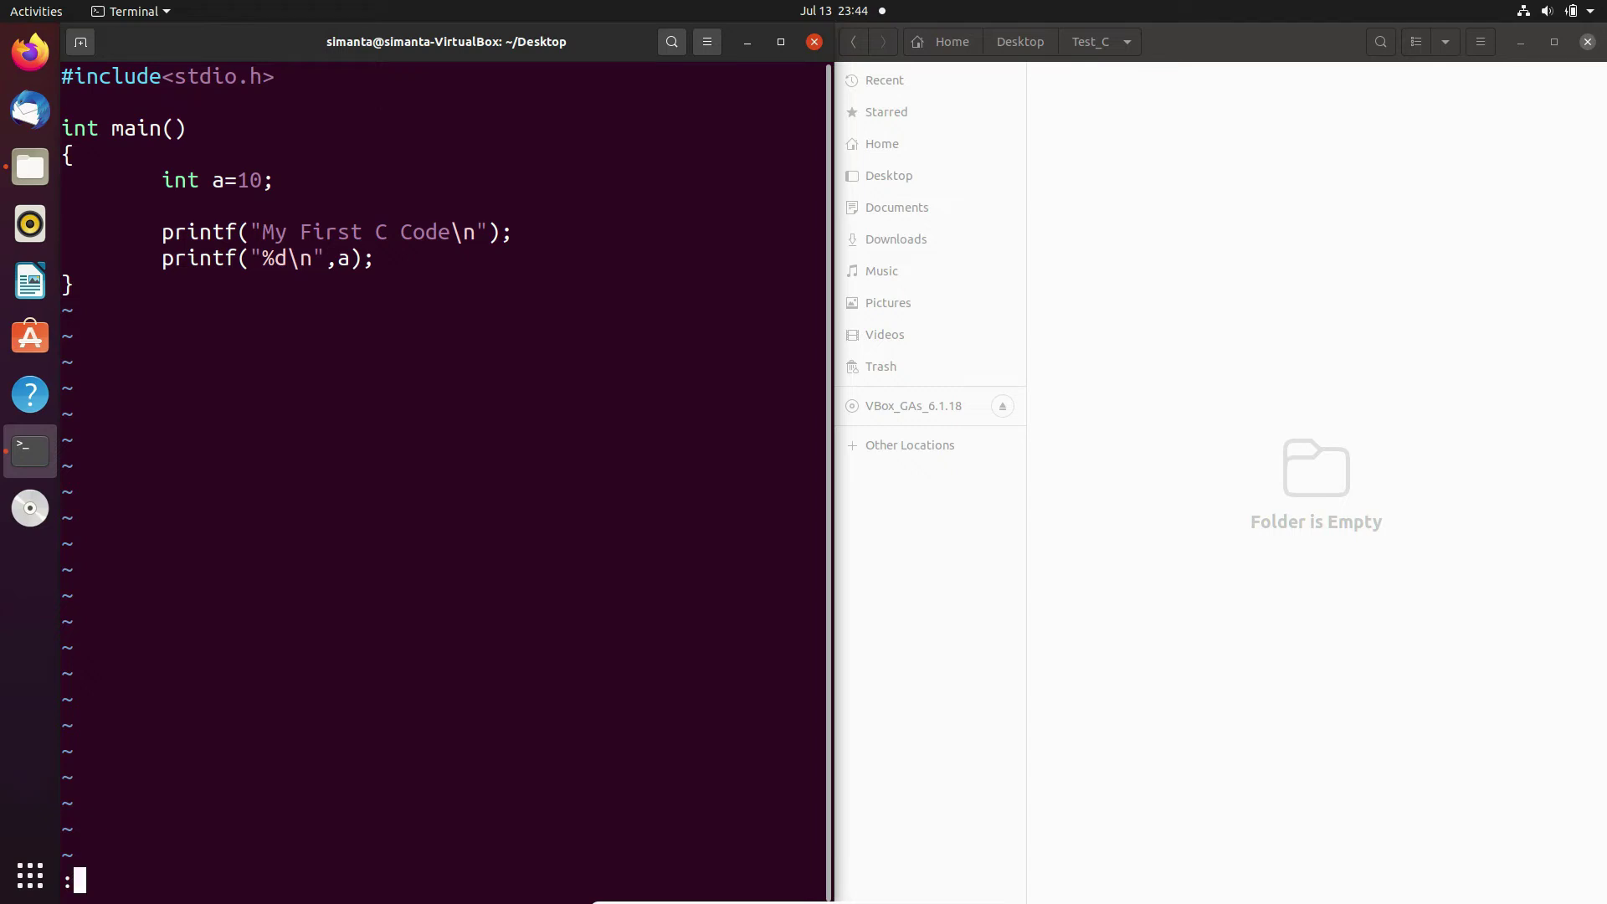
{"action": "type", "text": "wq"}
{"action": "key", "text": "Return"}
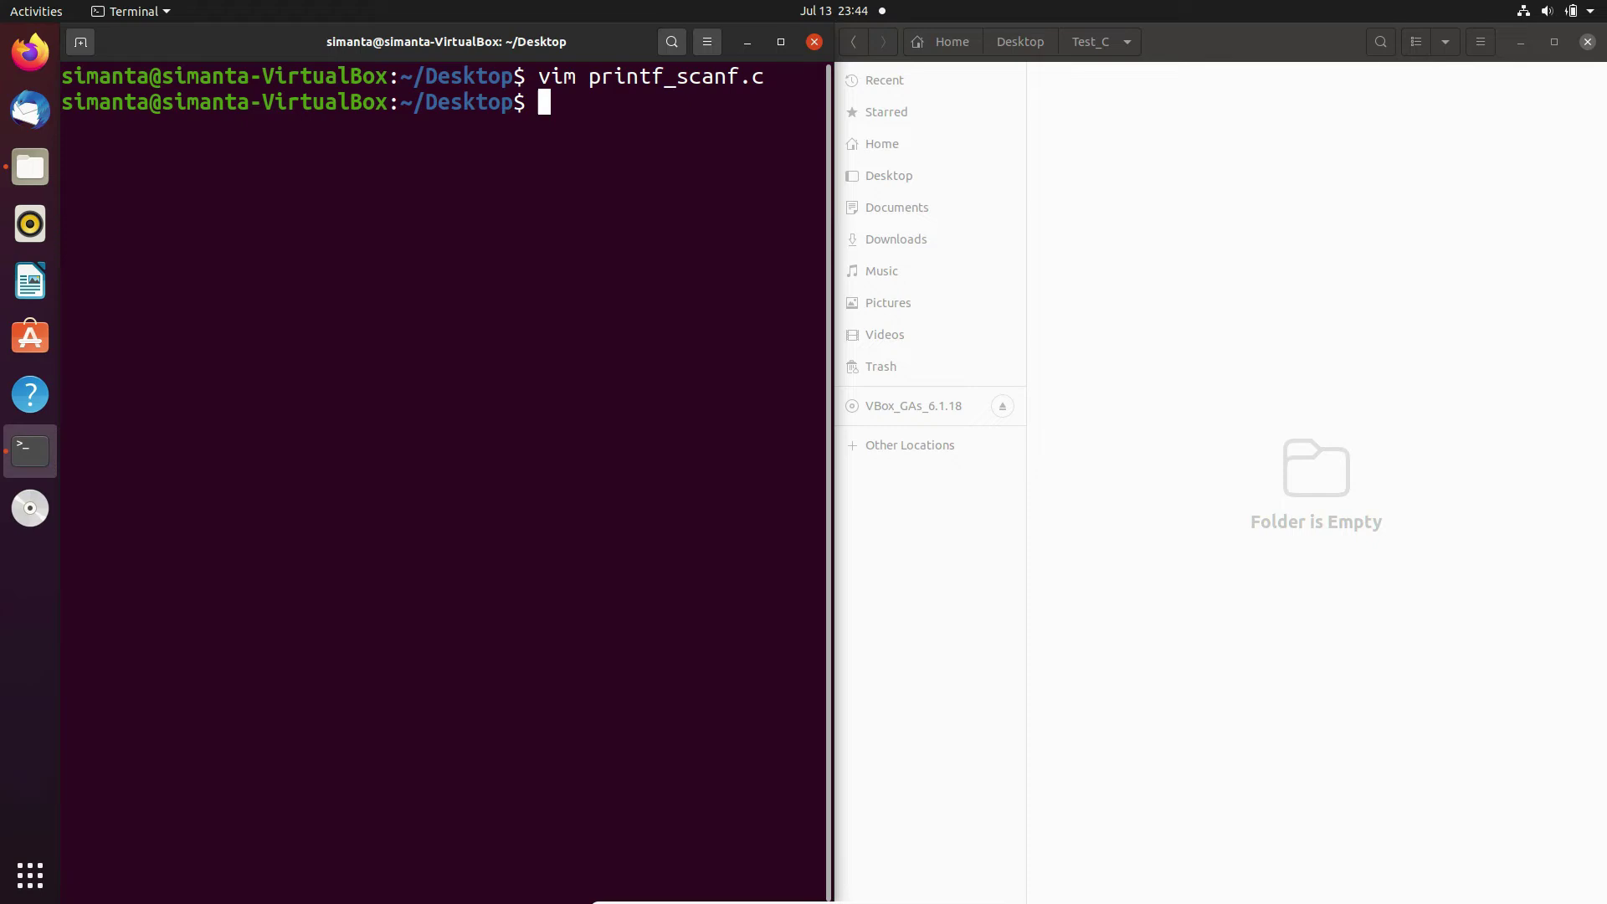
{"action": "left_click", "coordinate": [1166, 246]}
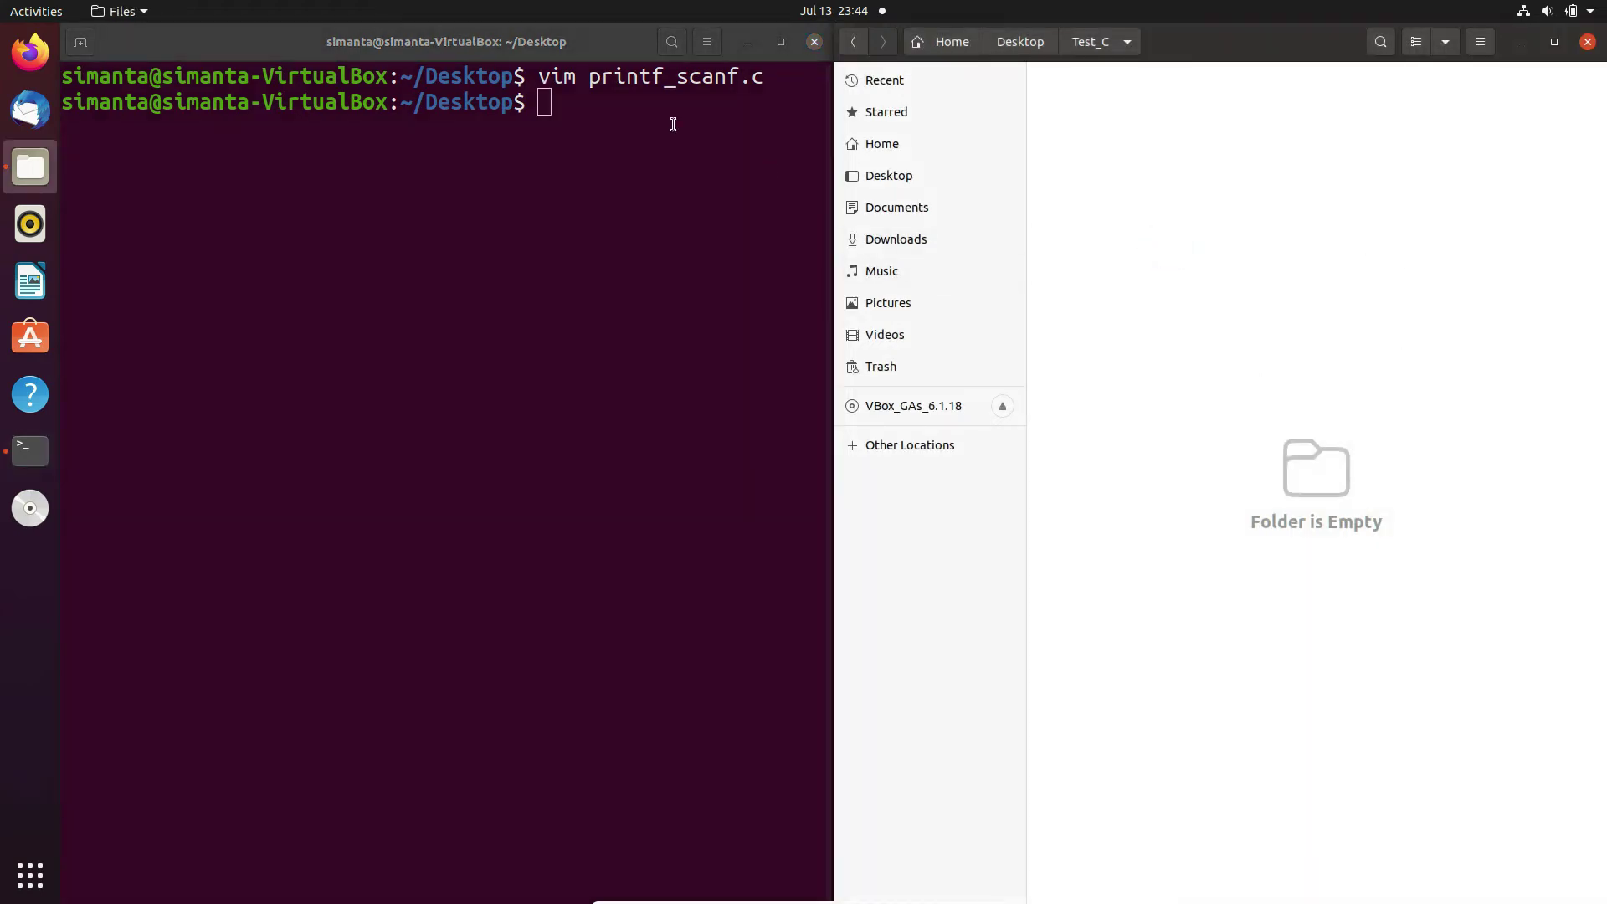
{"action": "type", "text": "l"}
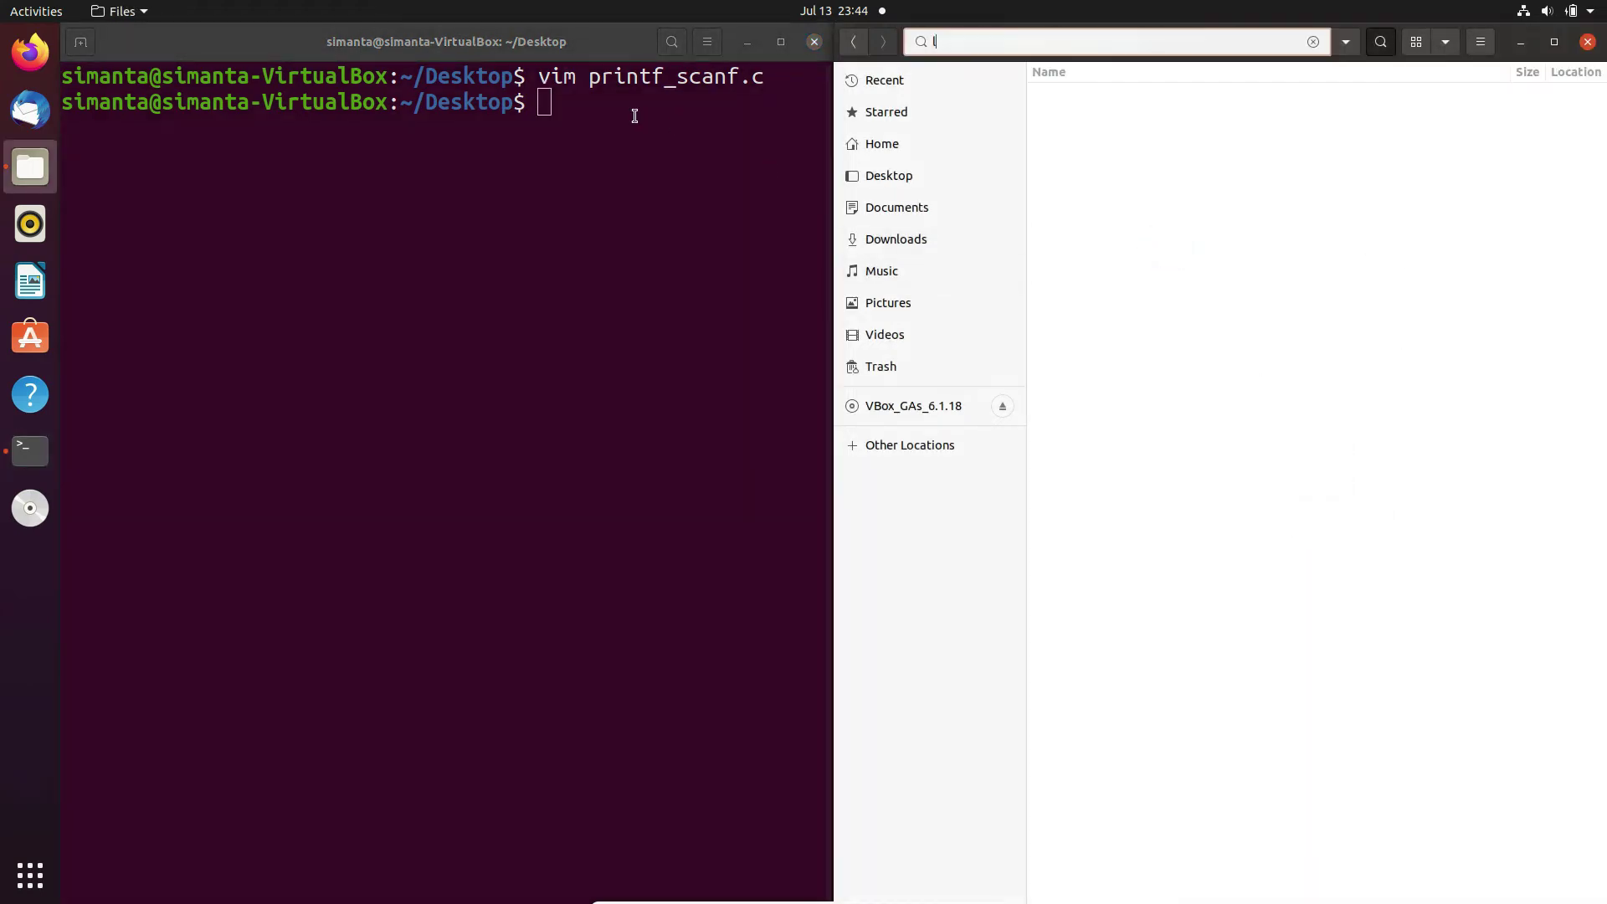
{"action": "type", "text": "s"}
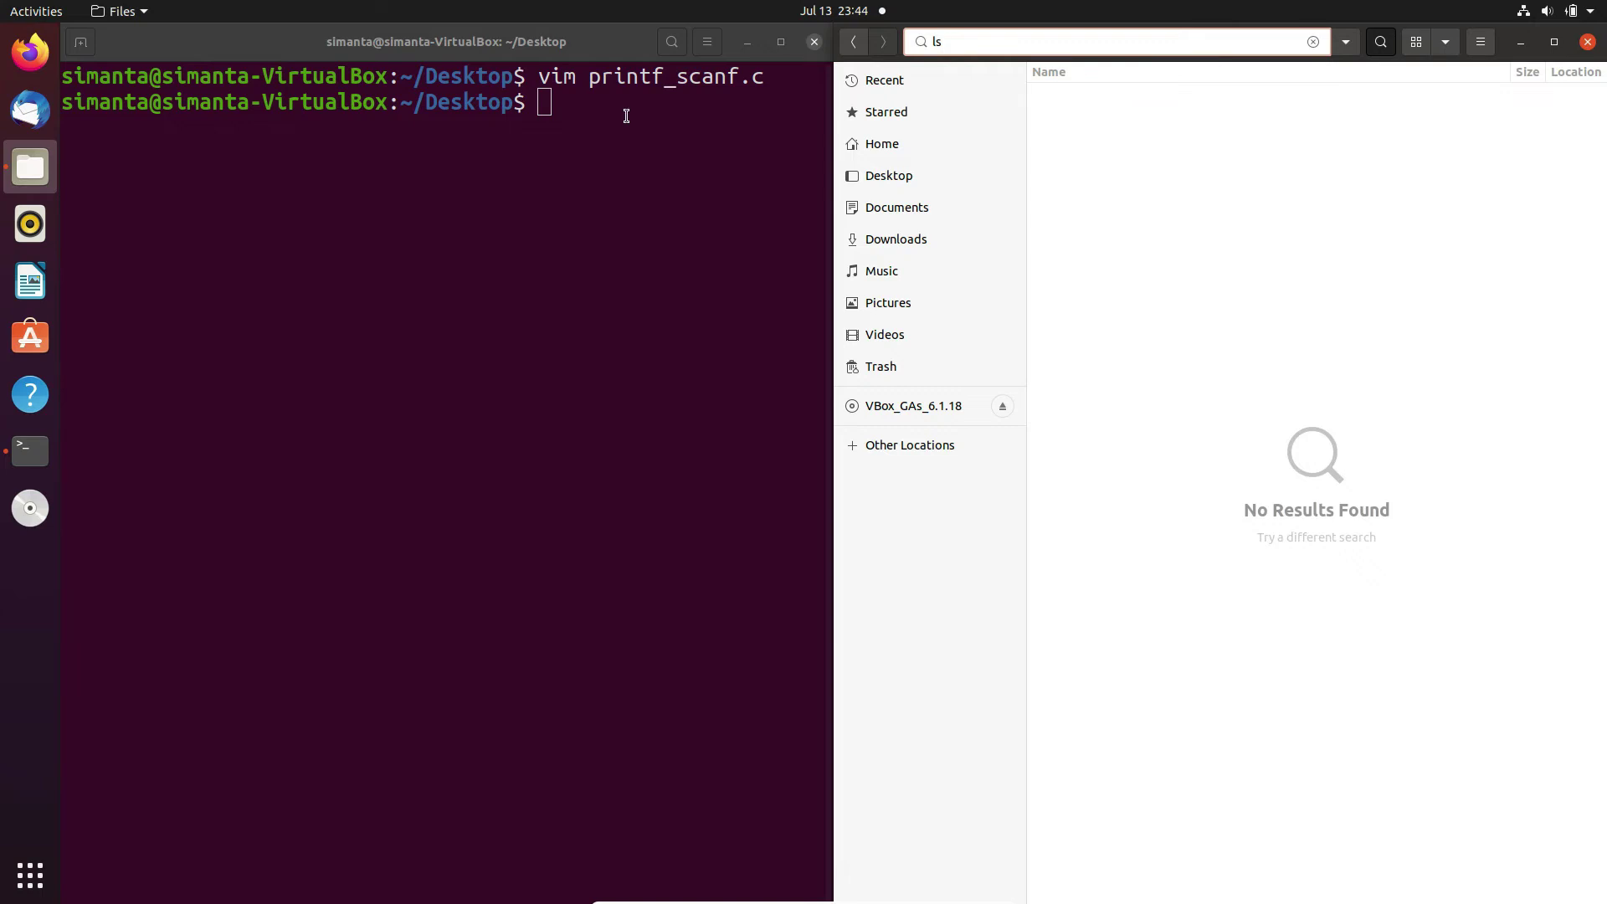
{"action": "key", "text": "BackSpace"}
{"action": "key", "text": "BackSpace"}
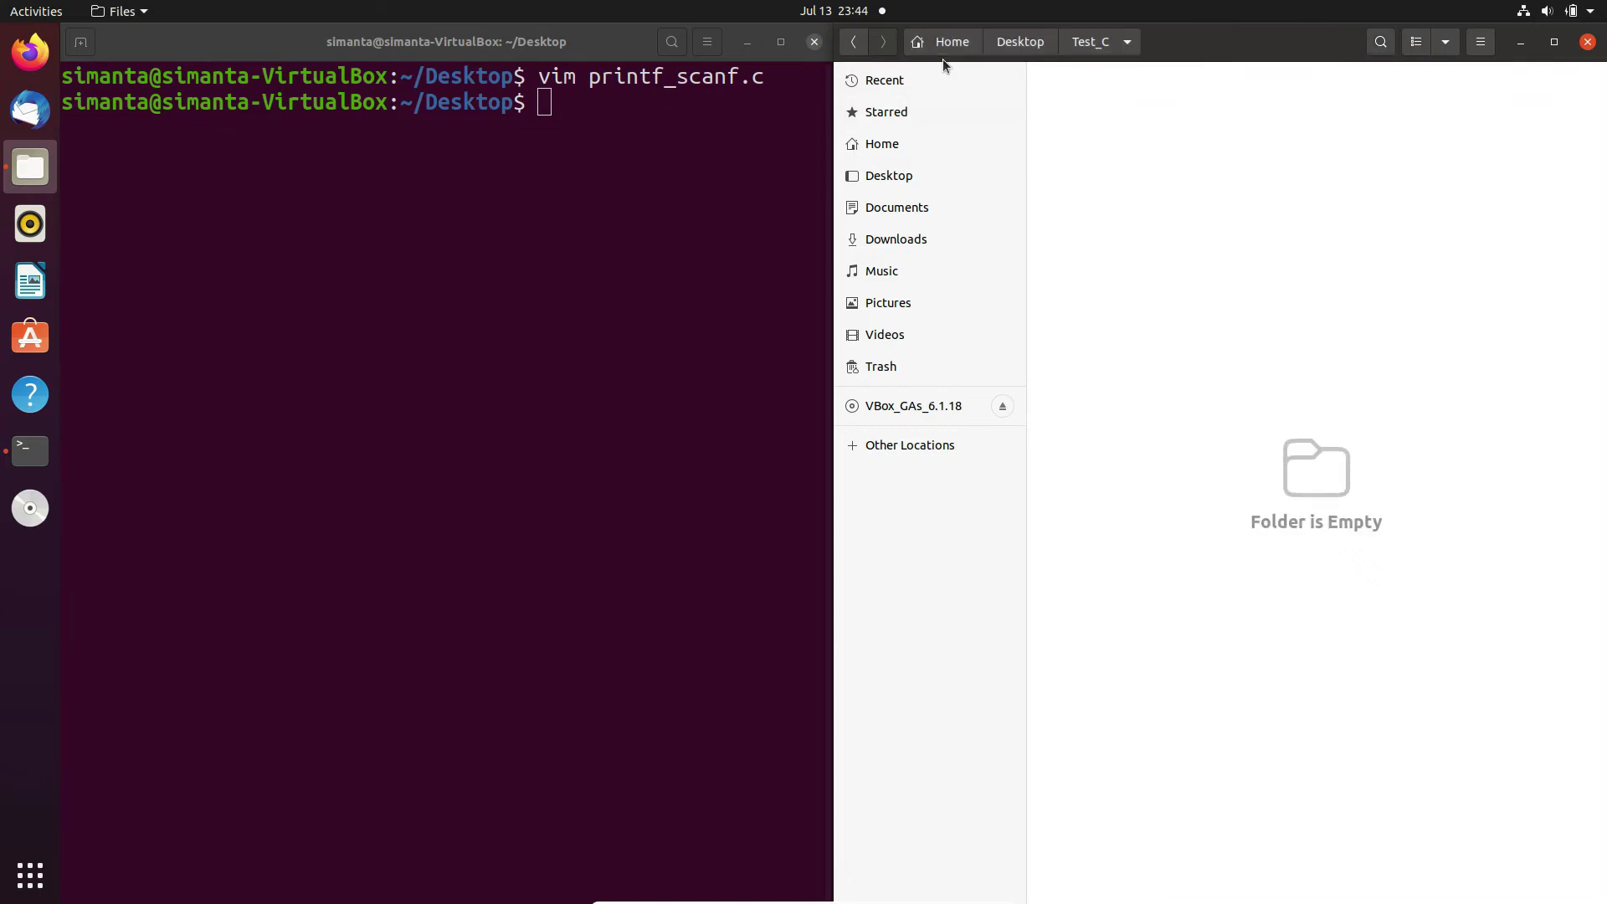
Back in the terminal, run ls to show printf_scanf.c on the Desktop
{"action": "left_click", "coordinate": [713, 127]}
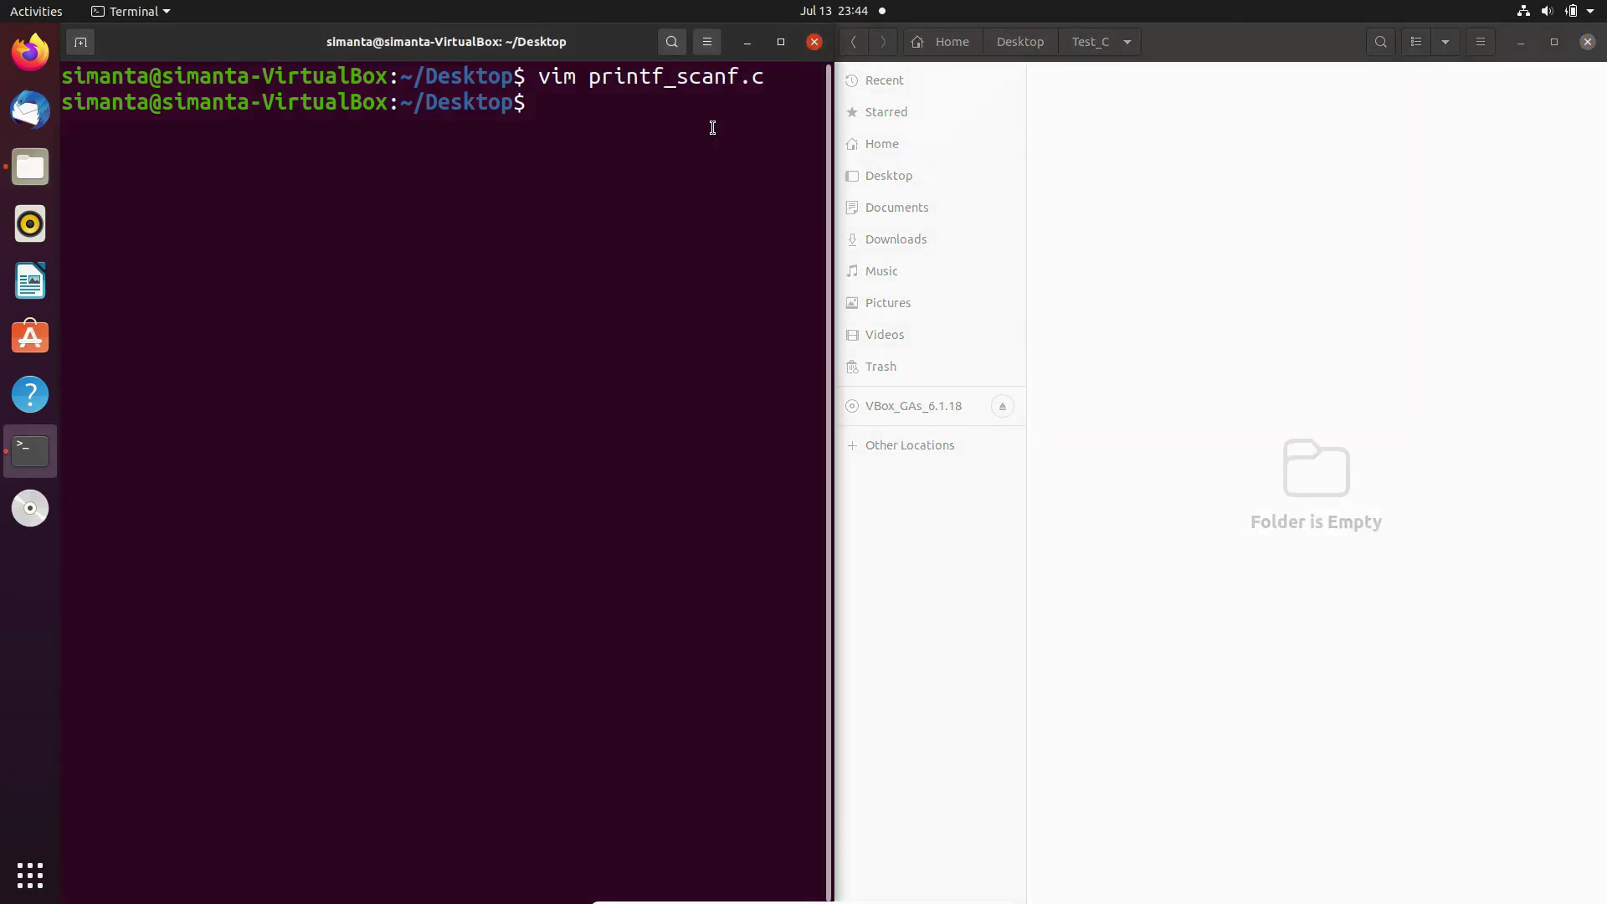
{"action": "type", "text": "ls"}
{"action": "key", "text": "Return"}
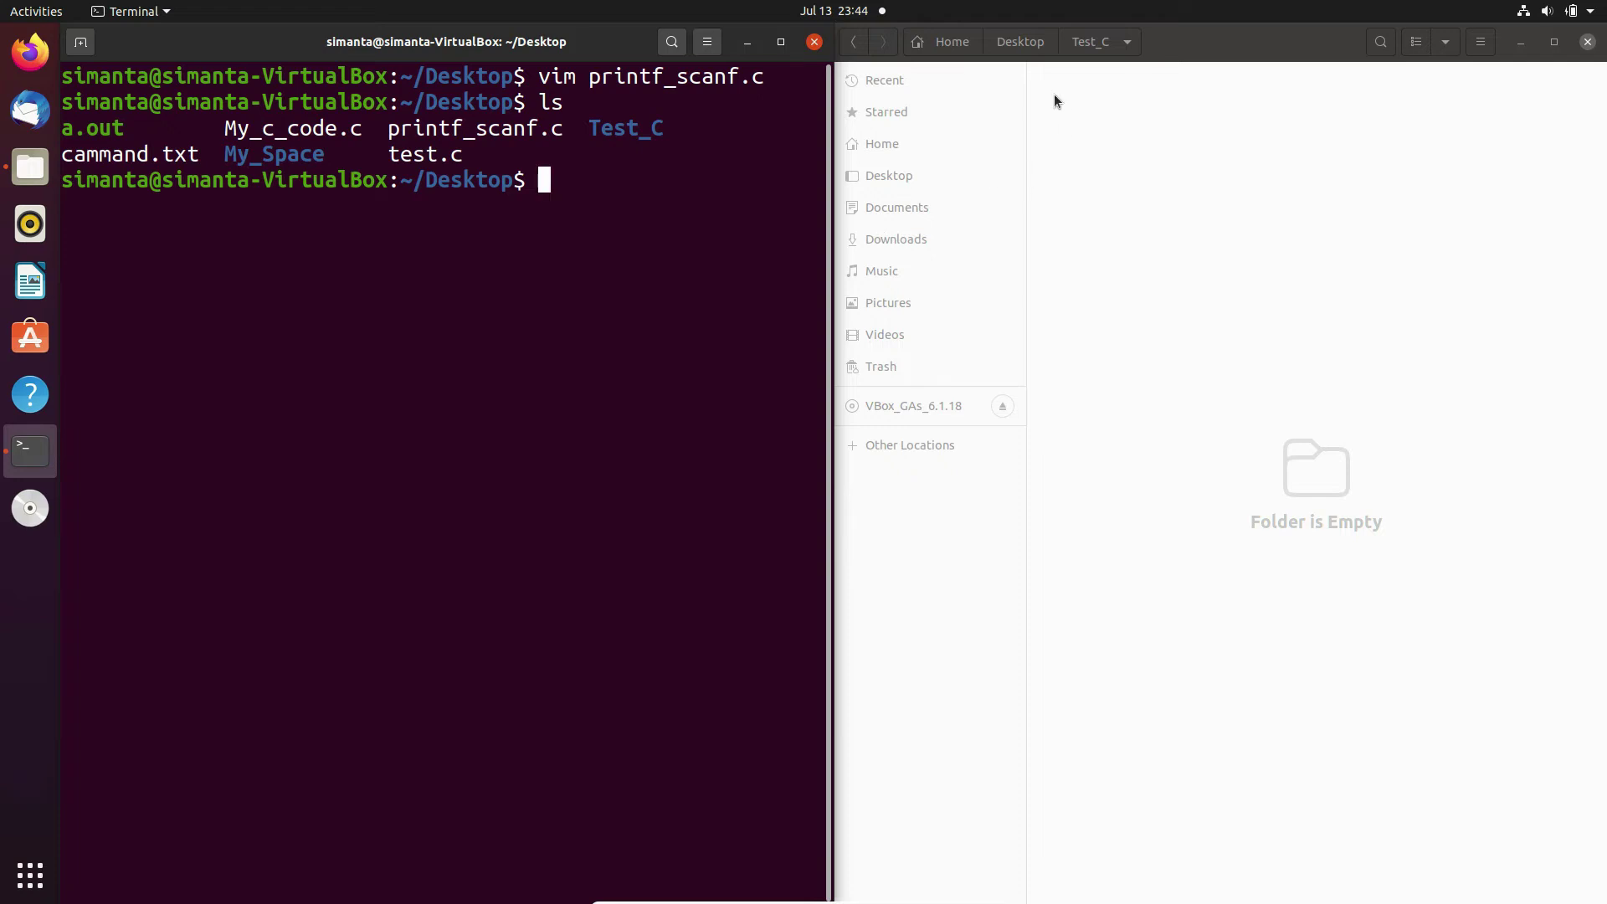
{"action": "left_click", "coordinate": [554, 184]}
{"action": "type", "text": "gcc"}
{"action": "type", "text": " p"}
Compile printf_scanf.c with gcc and run ls to confirm a.out exists
{"action": "key", "text": "Tab"}
{"action": "type", "text": "r"}
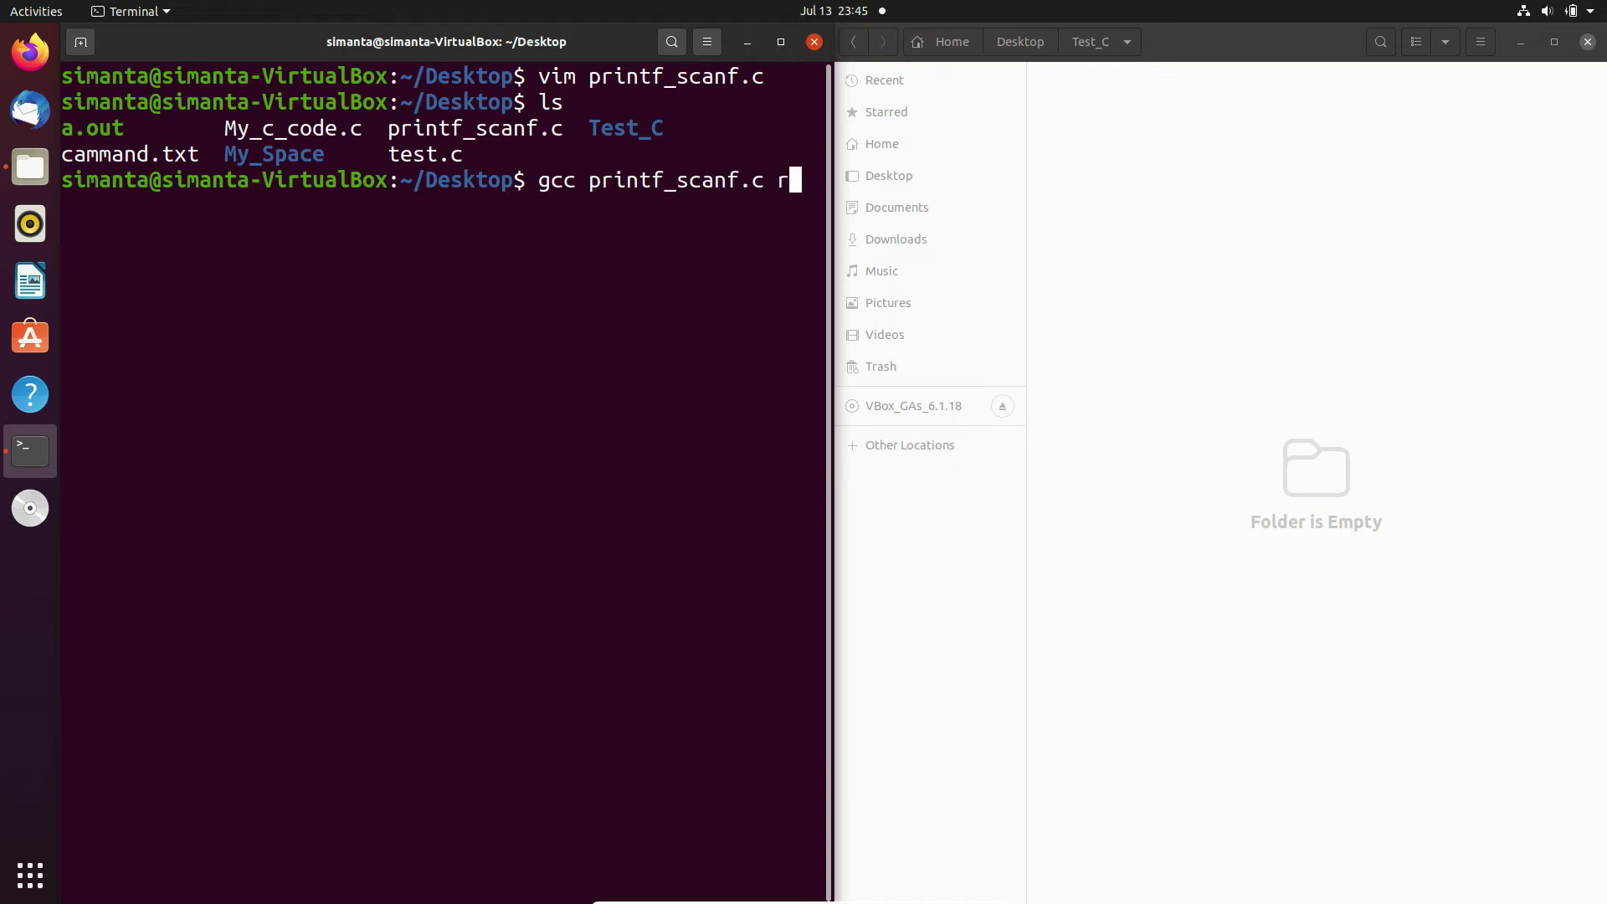
{"action": "key", "text": "BackSpace"}
{"action": "key", "text": "Return"}
{"action": "type", "text": "l"}
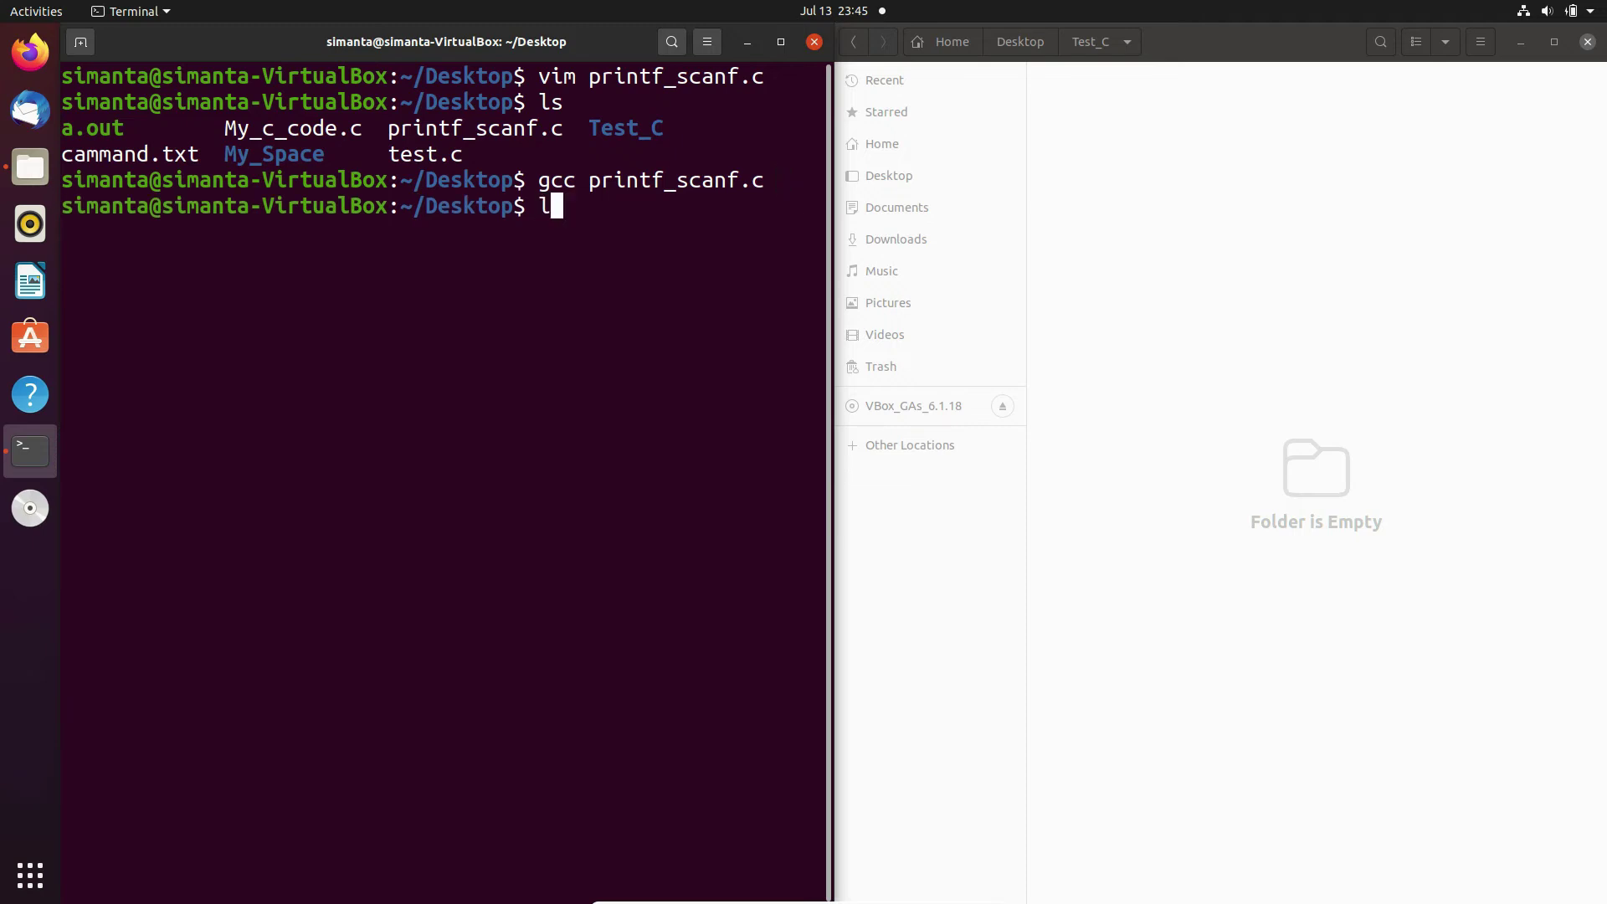
{"action": "type", "text": "s"}
{"action": "key", "text": "Return"}
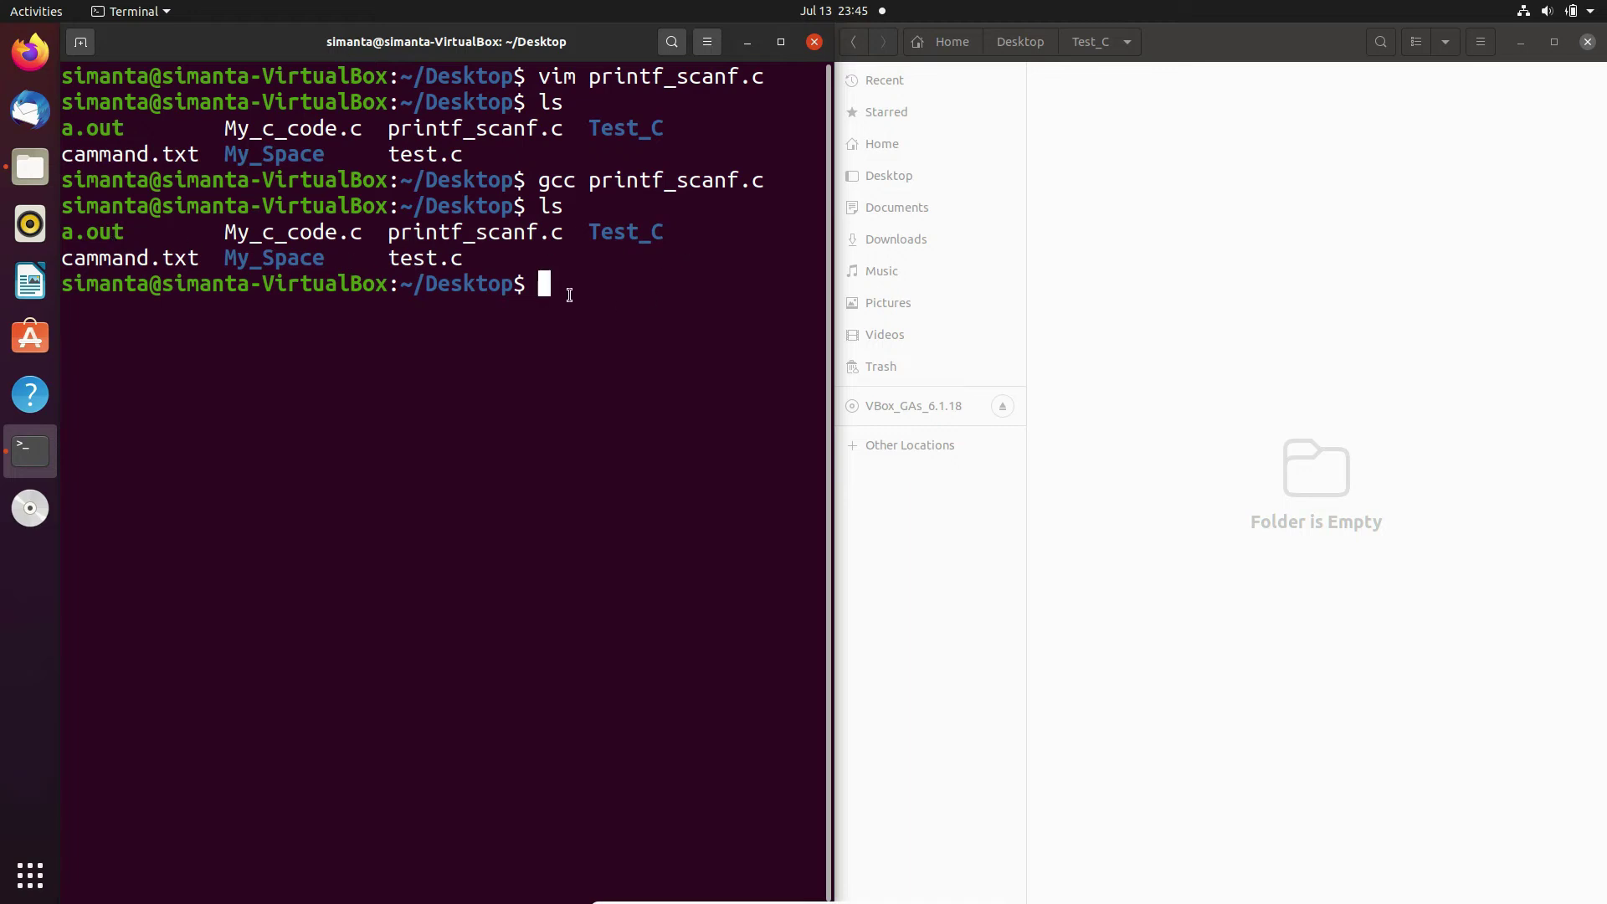
{"action": "type", "text": "./"}
{"action": "type", "text": "a."}
{"action": "type", "text": "out"}
Run ./a.out, which prints 'My First C Code' and 10
{"action": "key", "text": "Return"}
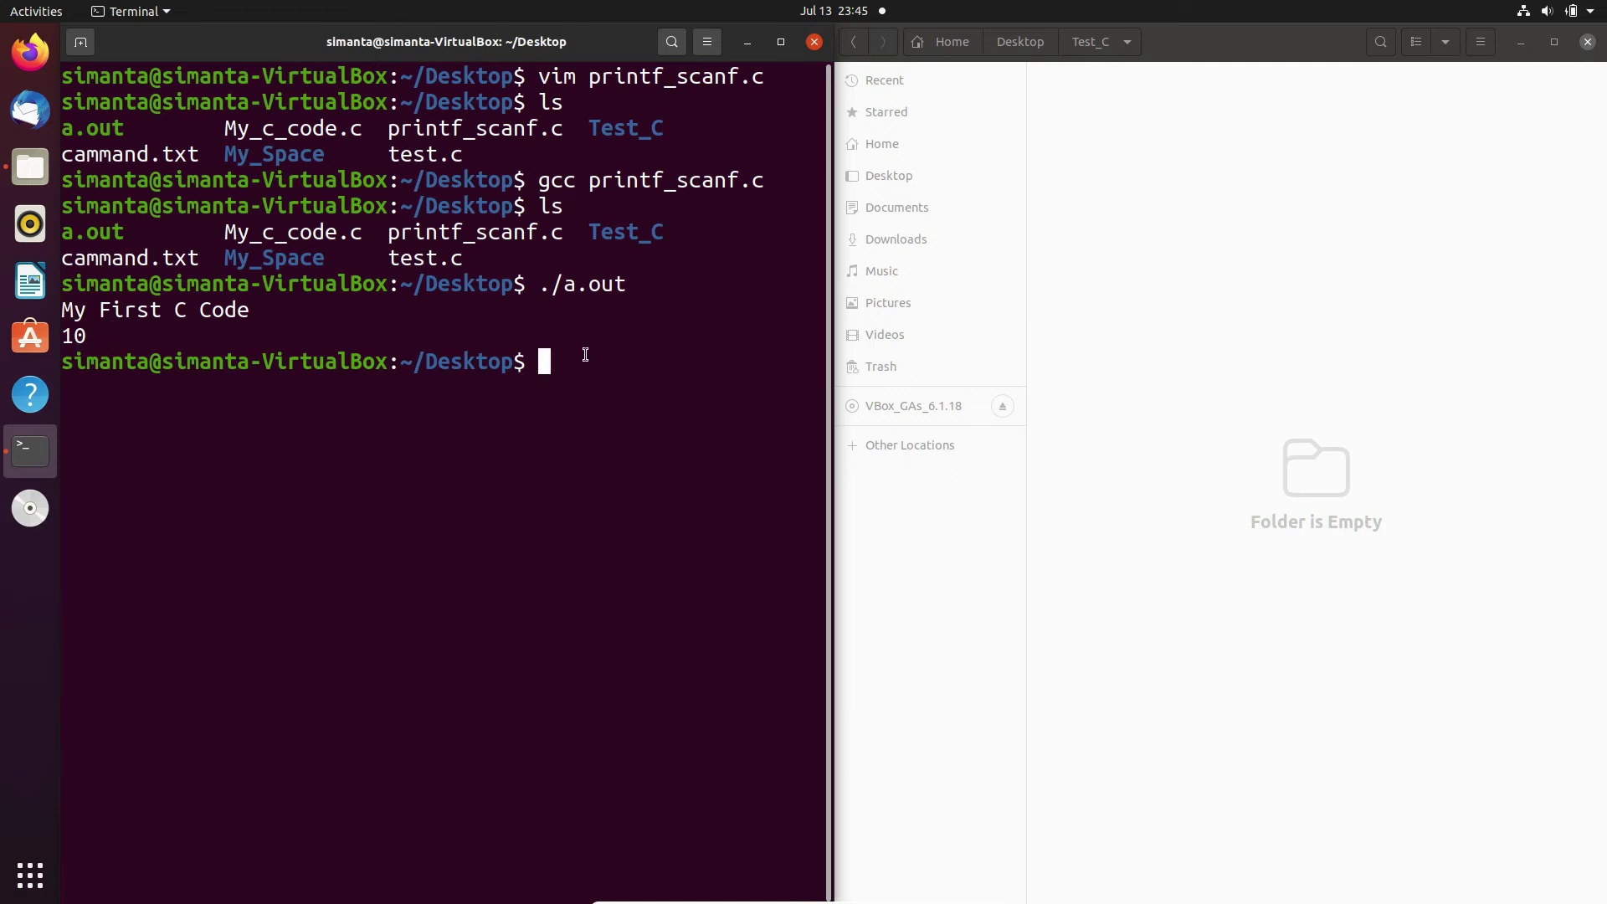
Reopen printf_scanf.c in Vim by recalling the vim command from history
{"action": "key", "text": "Up"}
{"action": "key", "text": "Up"}
{"action": "key", "text": "Up"}
{"action": "key", "text": "Down"}
{"action": "key", "text": "Up"}
{"action": "key", "text": "Up"}
{"action": "key", "text": "Up"}
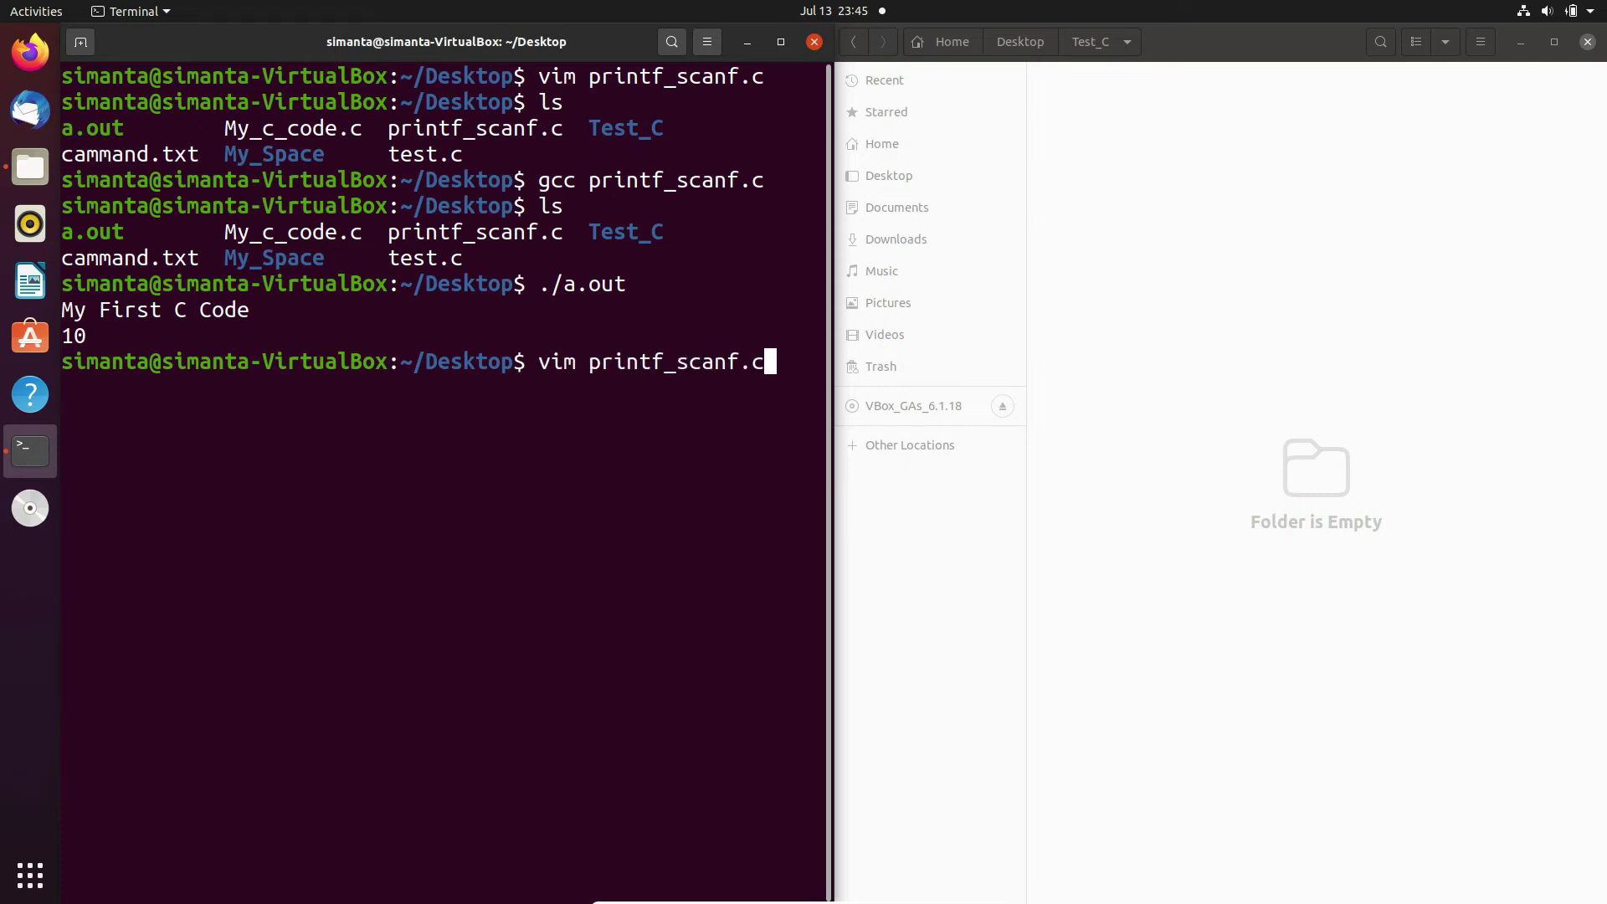
{"action": "key", "text": "Return"}
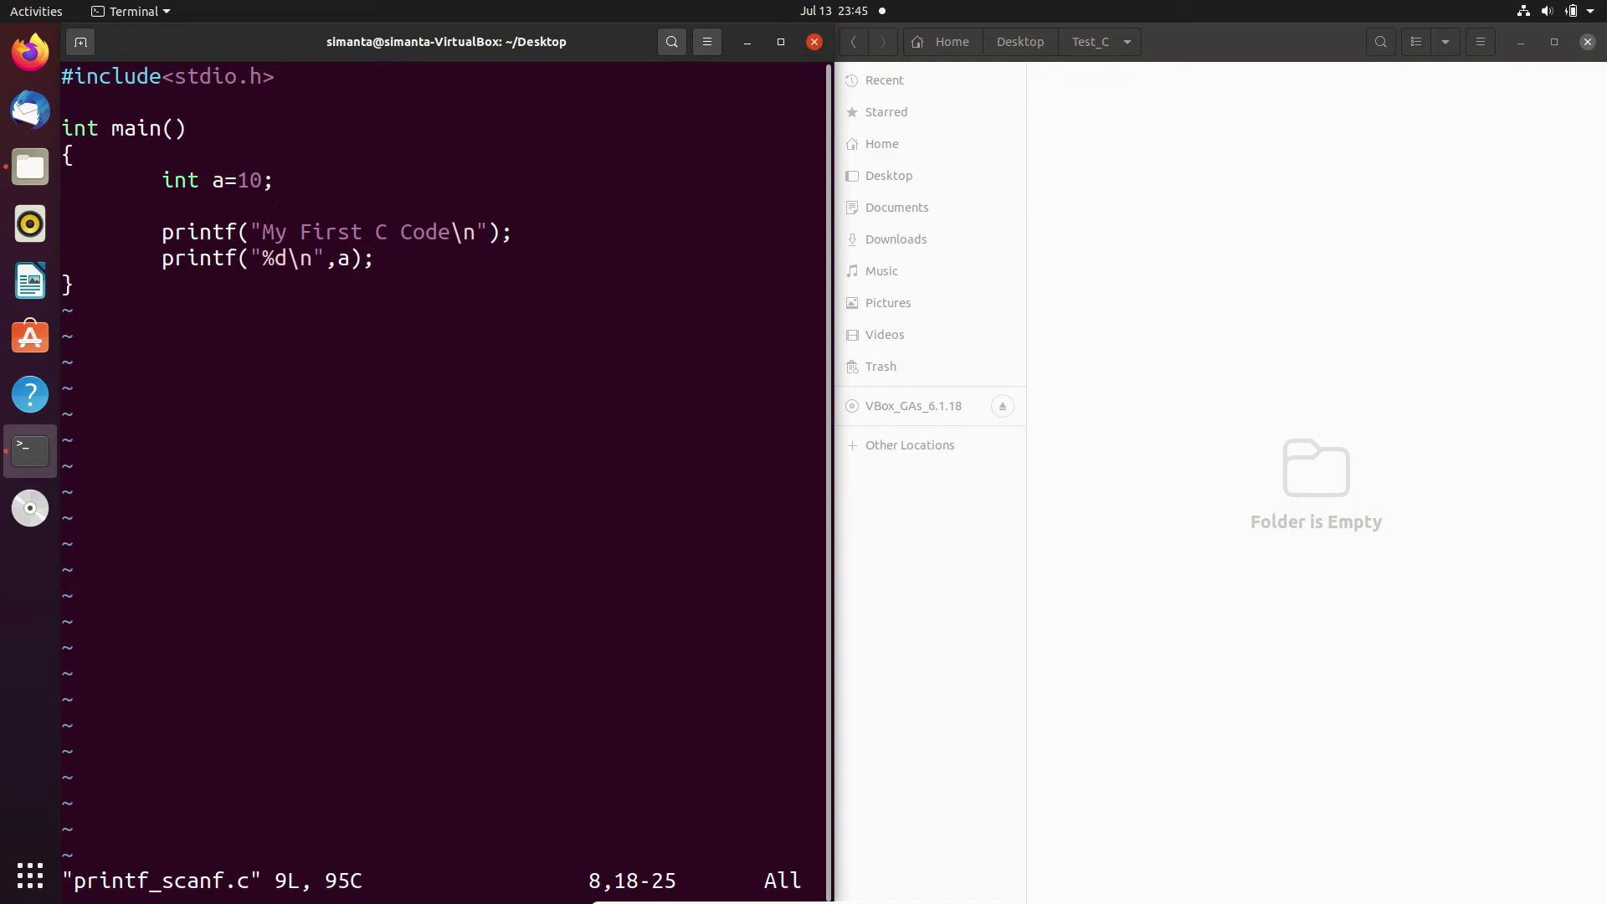
Remove '=10' so the declaration reads int a;, adding blank lines below it
{"action": "key", "text": "i"}
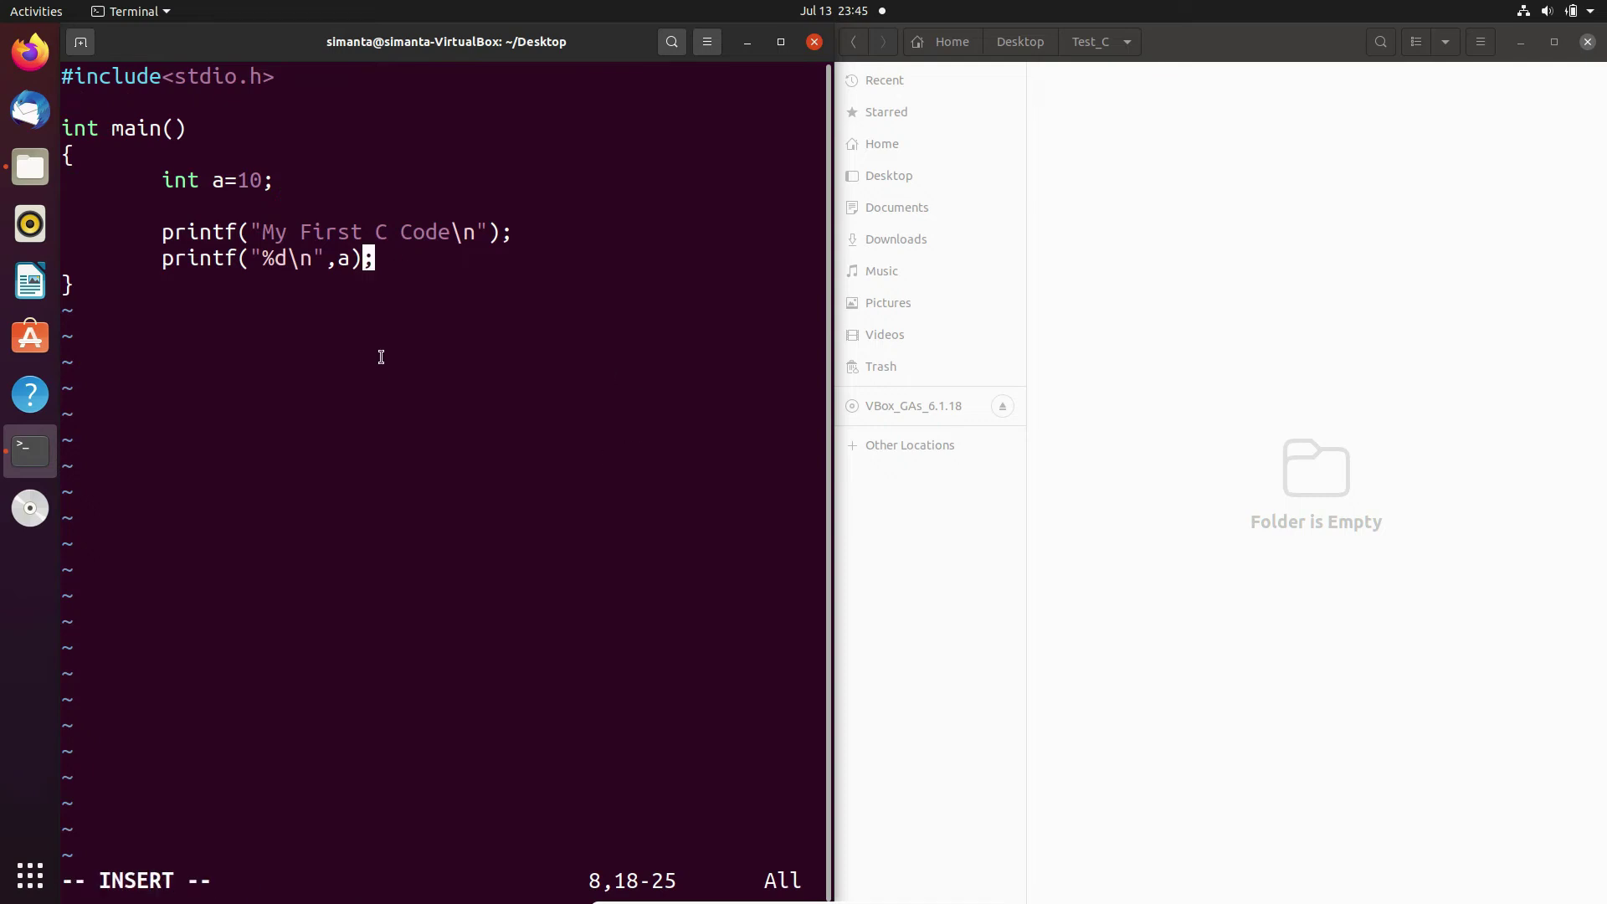
{"action": "left_click", "coordinate": [414, 276]}
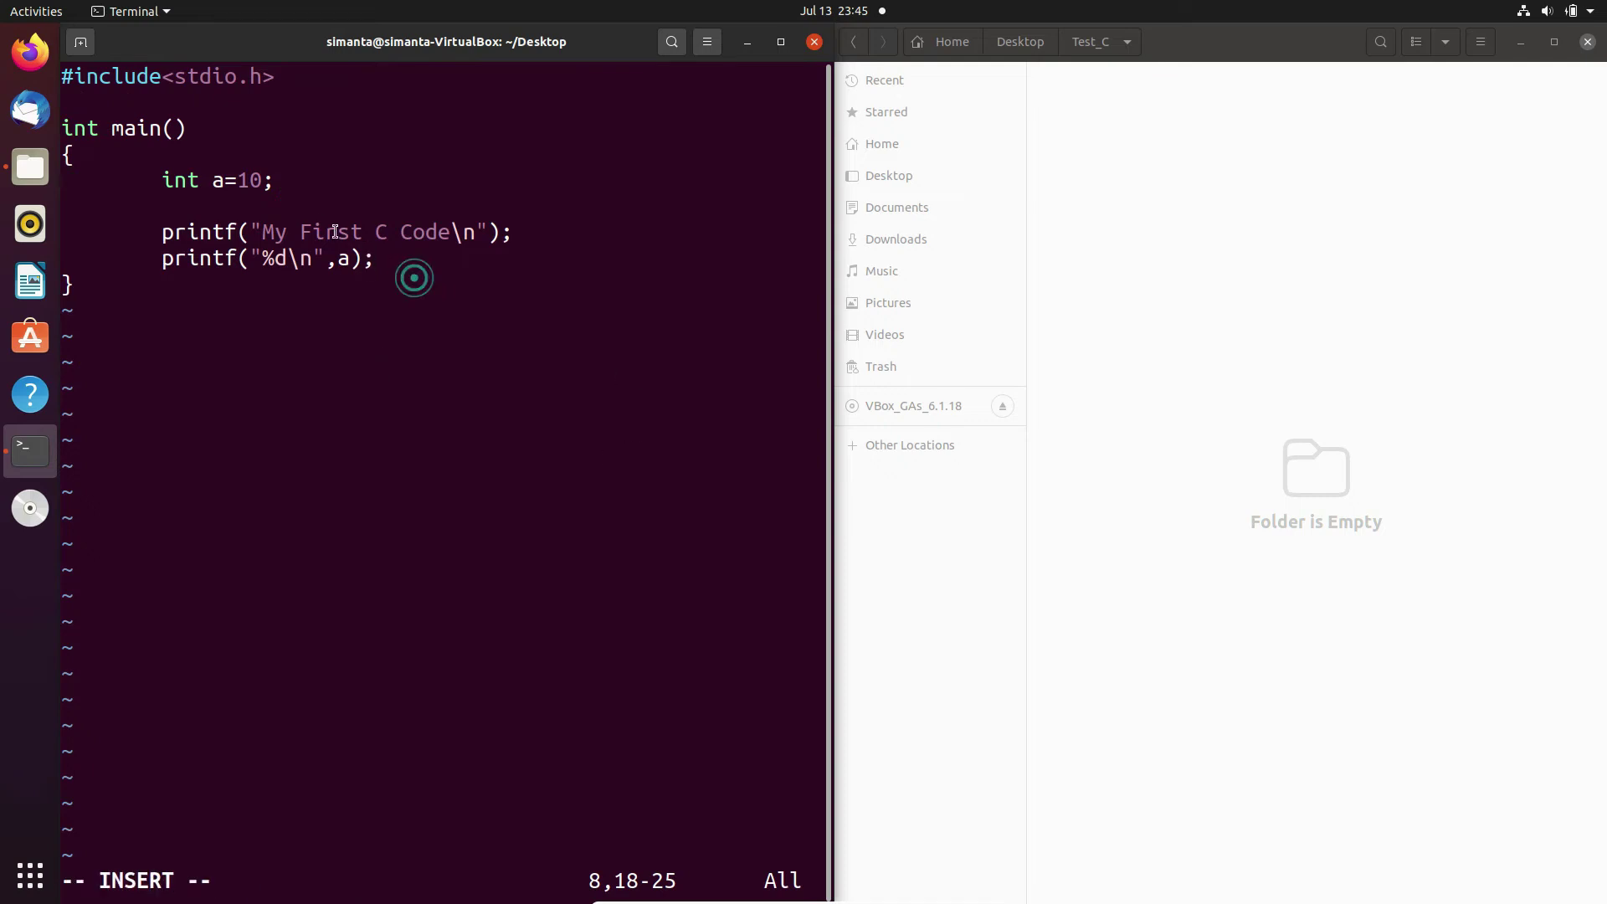
{"action": "left_click", "coordinate": [267, 181]}
{"action": "key", "text": "Up"}
{"action": "key", "text": "Up"}
{"action": "key", "text": "Up"}
{"action": "key", "text": "Left"}
{"action": "key", "text": "Left"}
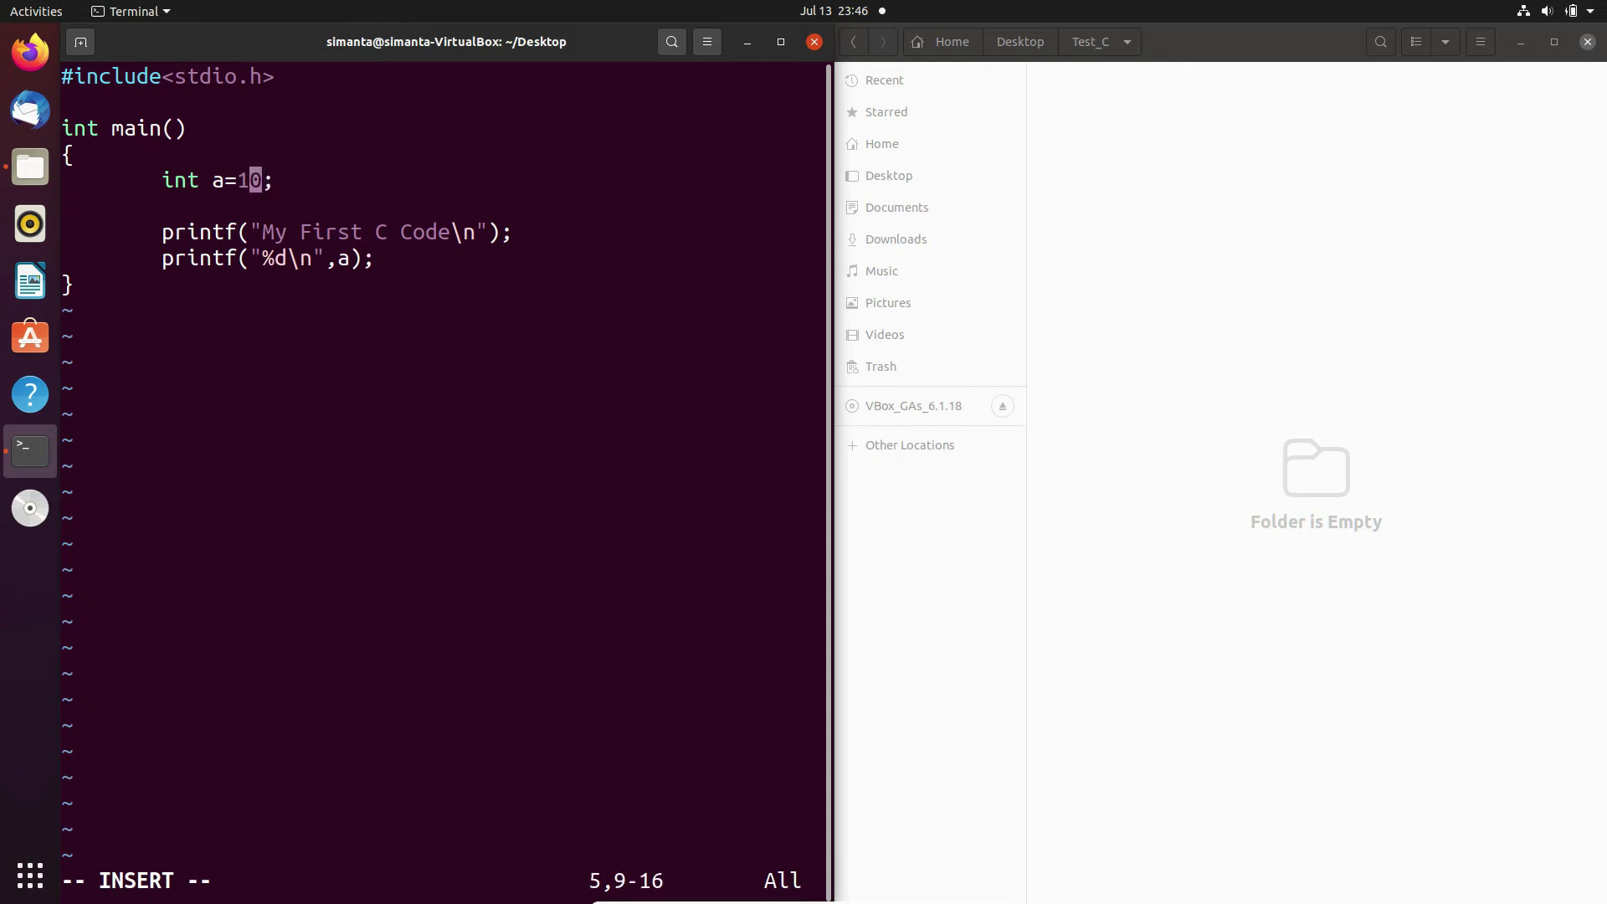
{"action": "key", "text": "Right"}
{"action": "key", "text": "BackSpace"}
{"action": "key", "text": "BackSpace"}
{"action": "key", "text": "BackSpace"}
{"action": "key", "text": "Right"}
{"action": "key", "text": "Return"}
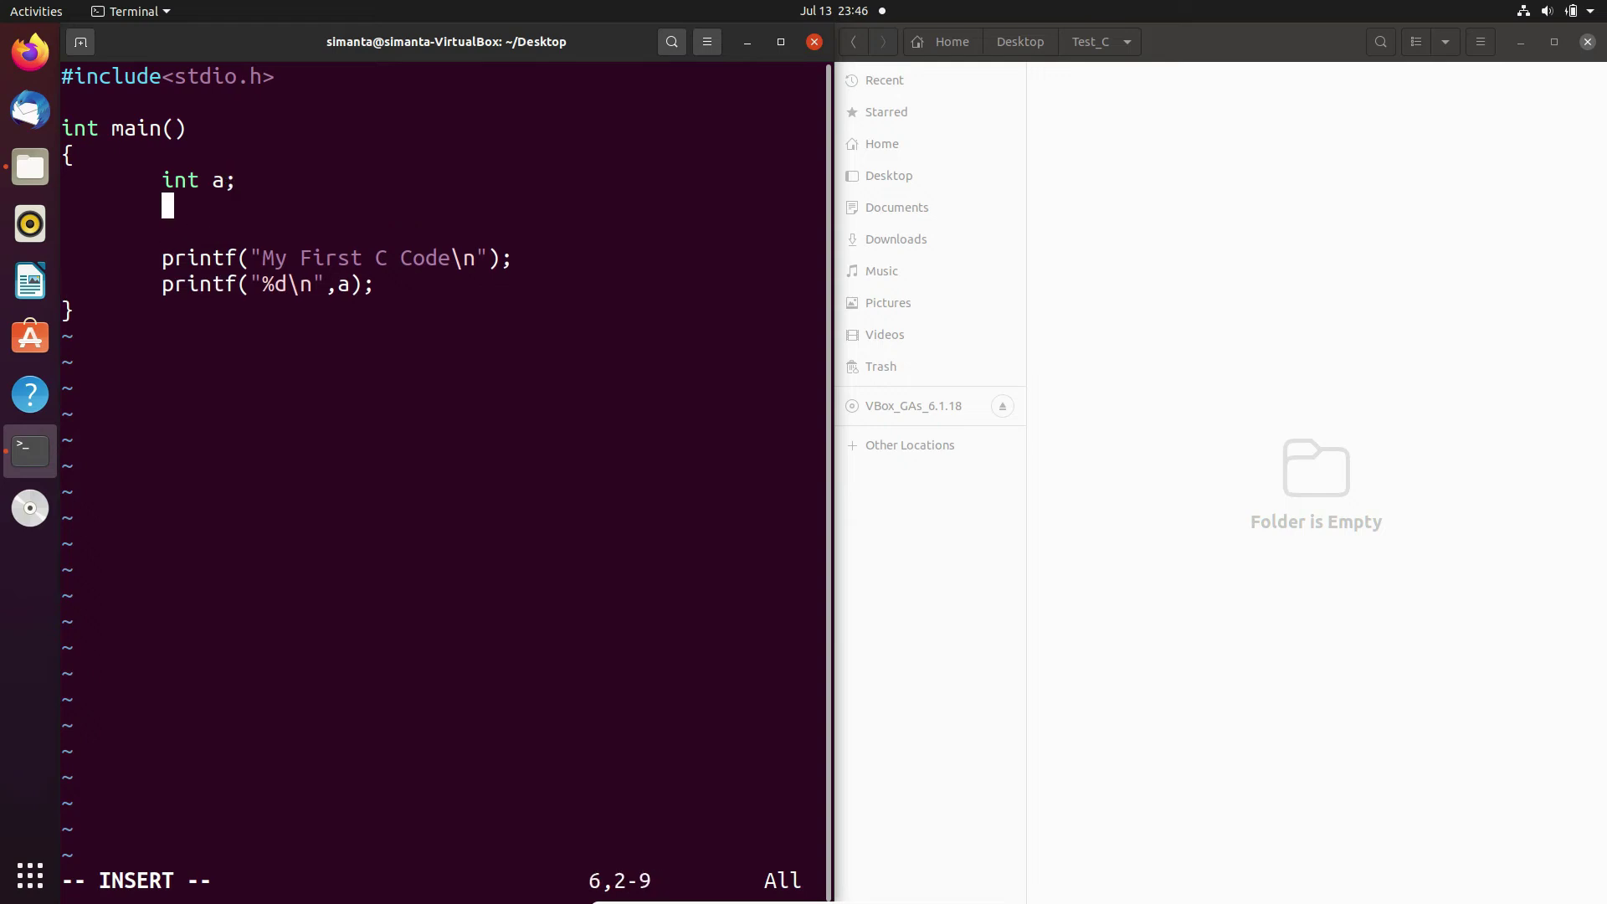
{"action": "key", "text": "Return"}
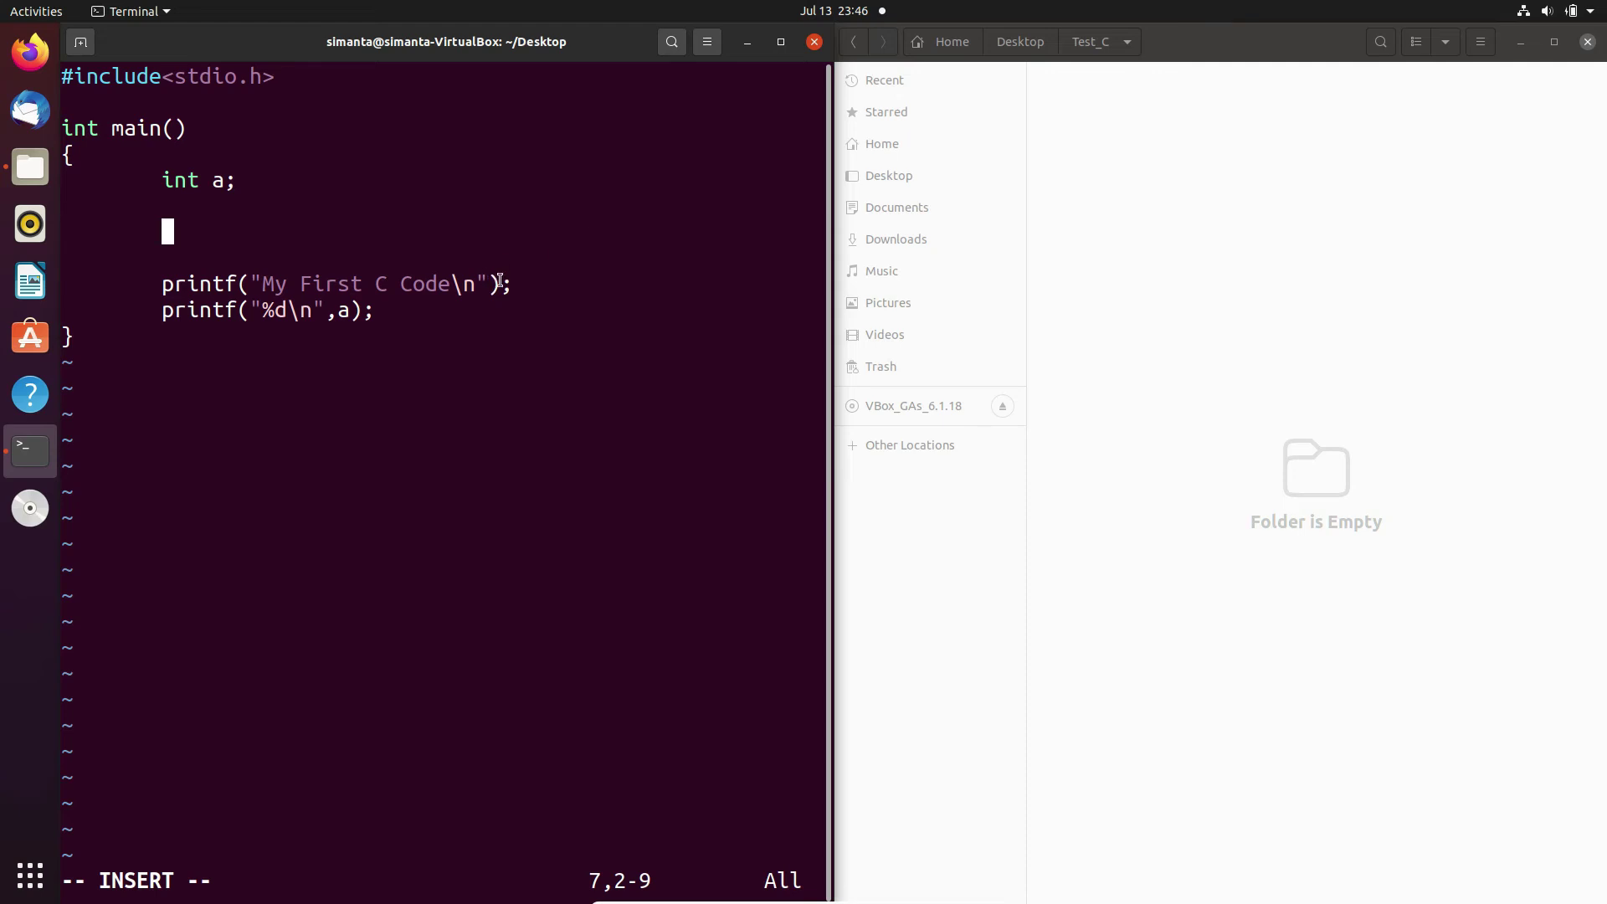
Delete the printf("My First C Code\n"); line and the leftover blank lines
{"action": "key", "text": "Down"}
{"action": "key", "text": "Down"}
{"action": "key", "text": "Right"}
{"action": "key", "text": "Left"}
{"action": "key", "text": "Delete"}
{"action": "key", "text": "Delete"}
{"action": "key", "text": "Delete"}
{"action": "key", "text": "Delete"}
{"action": "key", "text": "Delete"}
{"action": "key", "text": "Delete"}
{"action": "key", "text": "Delete"}
{"action": "key", "text": "Delete"}
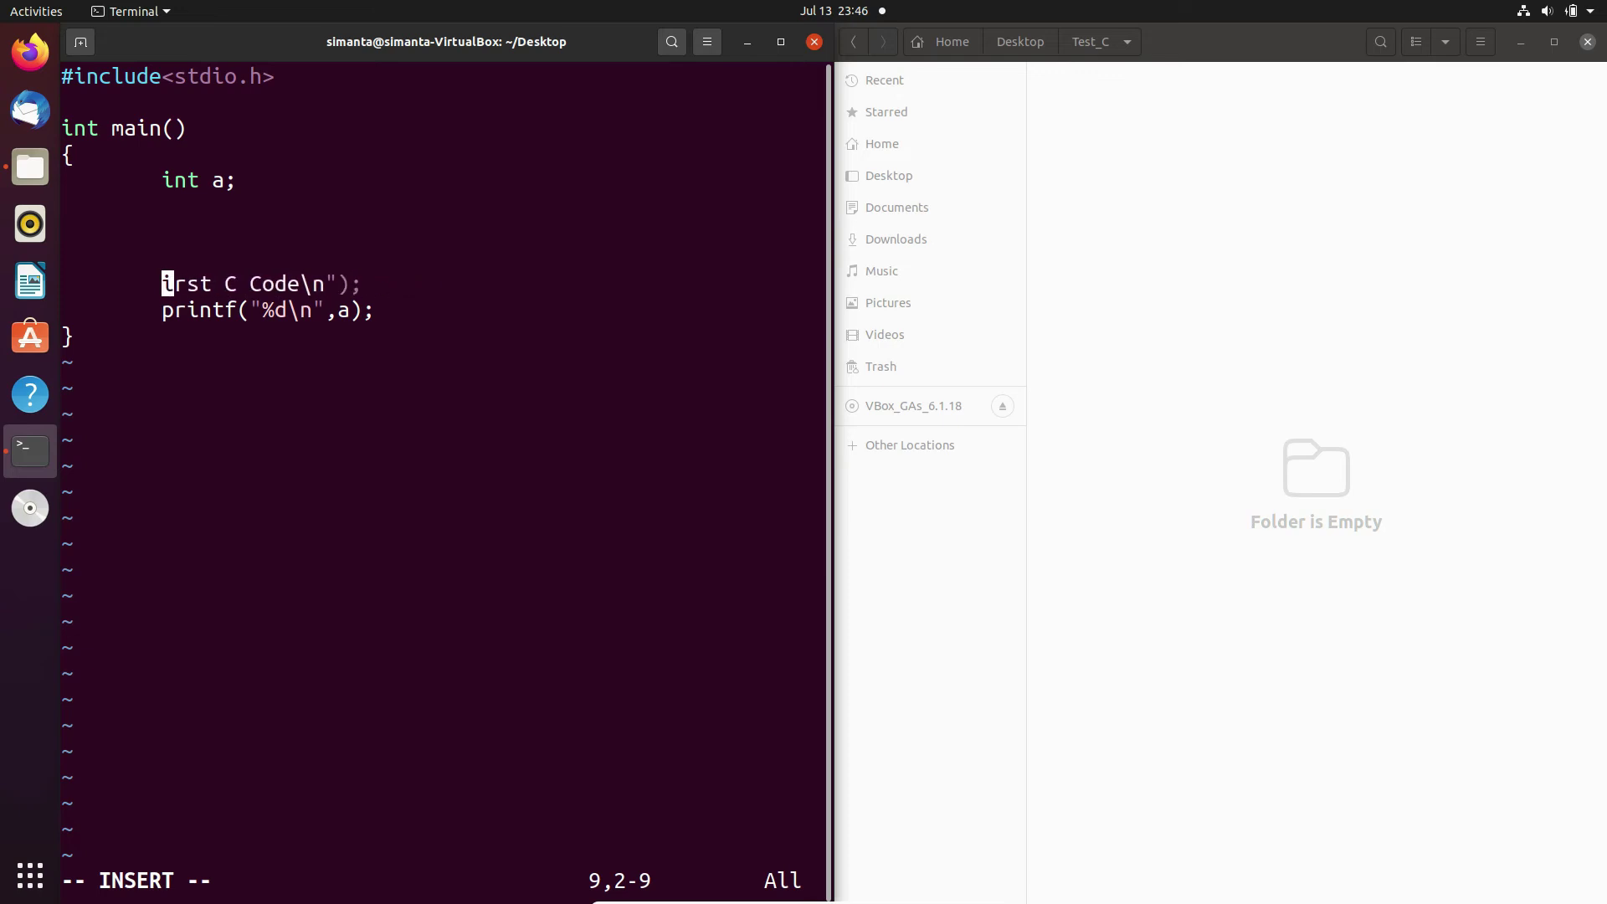
{"action": "key", "text": "Delete"}
{"action": "key", "text": "Delete"}
{"action": "key", "text": "Delete"}
{"action": "key", "text": "Delete"}
{"action": "key", "text": "Delete"}
{"action": "key", "text": "Delete"}
{"action": "key", "text": "Delete"}
{"action": "key", "text": "Delete"}
{"action": "key", "text": "Delete"}
{"action": "key", "text": "Delete"}
{"action": "key", "text": "Delete"}
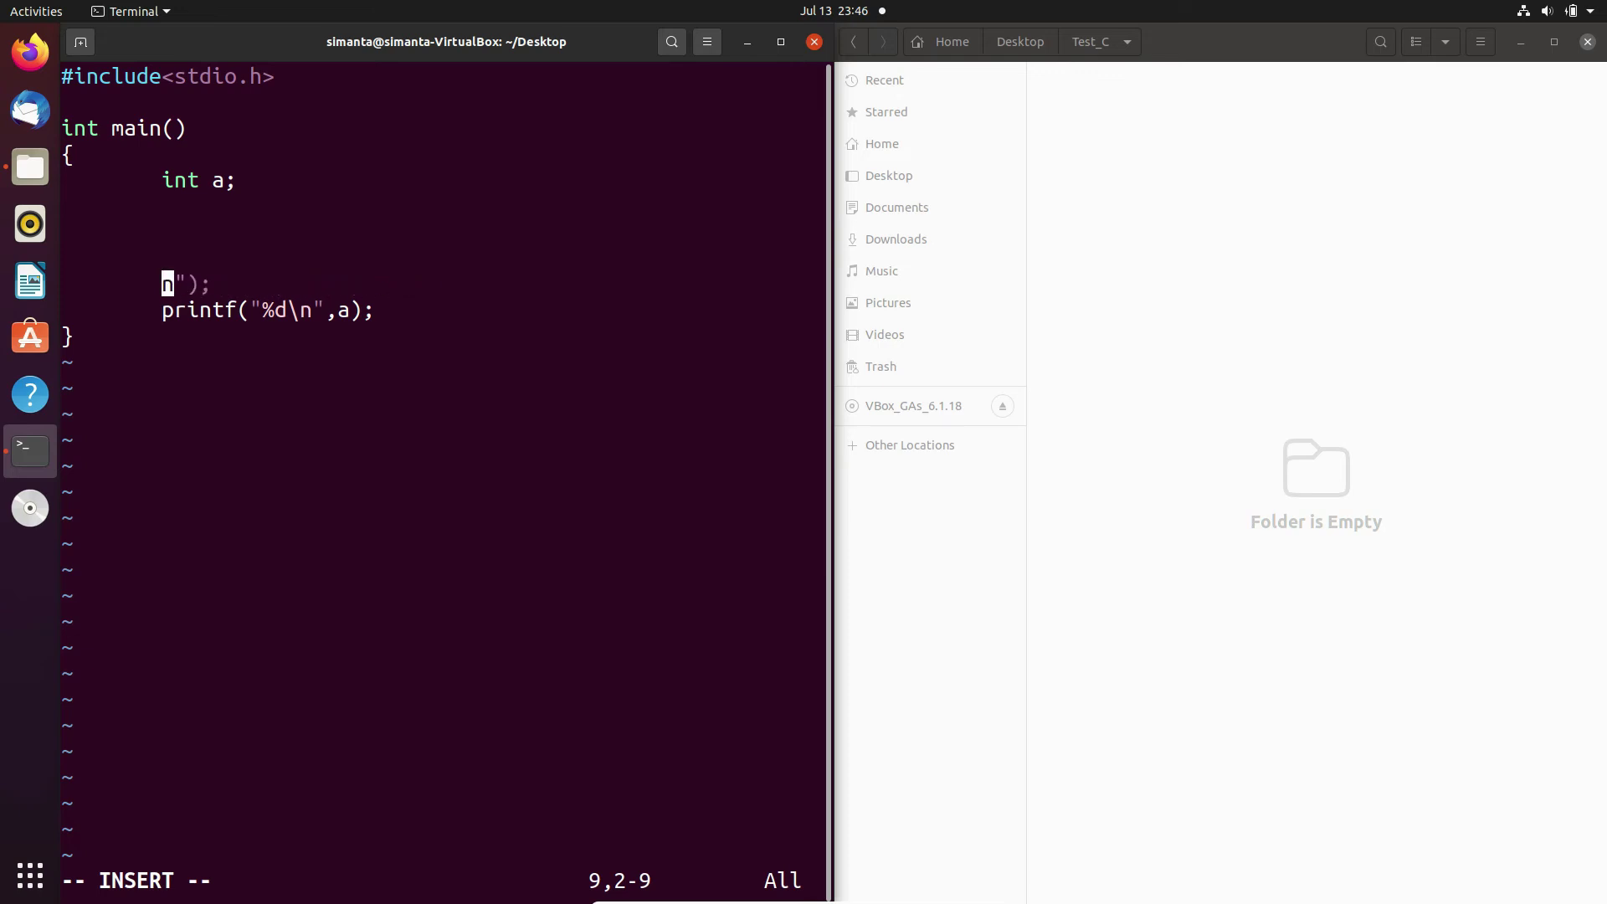
{"action": "key", "text": "Delete"}
{"action": "key", "text": "Delete"}
{"action": "key", "text": "BackSpace"}
{"action": "key", "text": "BackSpace"}
{"action": "key", "text": "BackSpace"}
{"action": "key", "text": "BackSpace"}
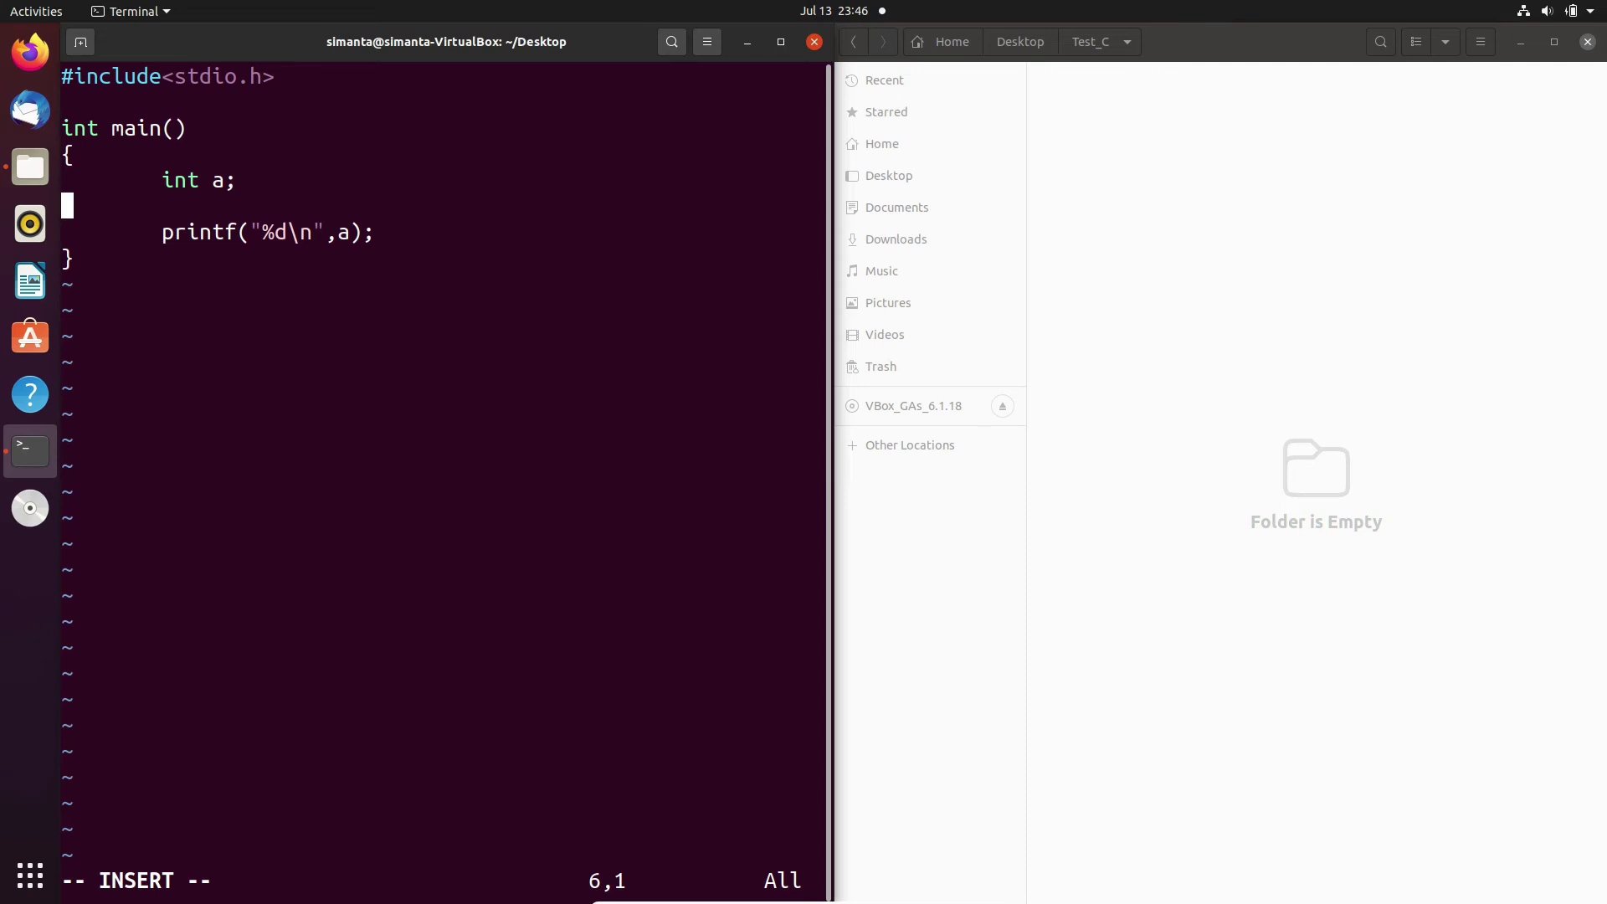
Type the indented prompt printf("Enter the value of a:\n"); and open blank lines below it
{"action": "key", "text": "Tab"}
{"action": "type", "text": "p"}
{"action": "type", "text": "rintf"}
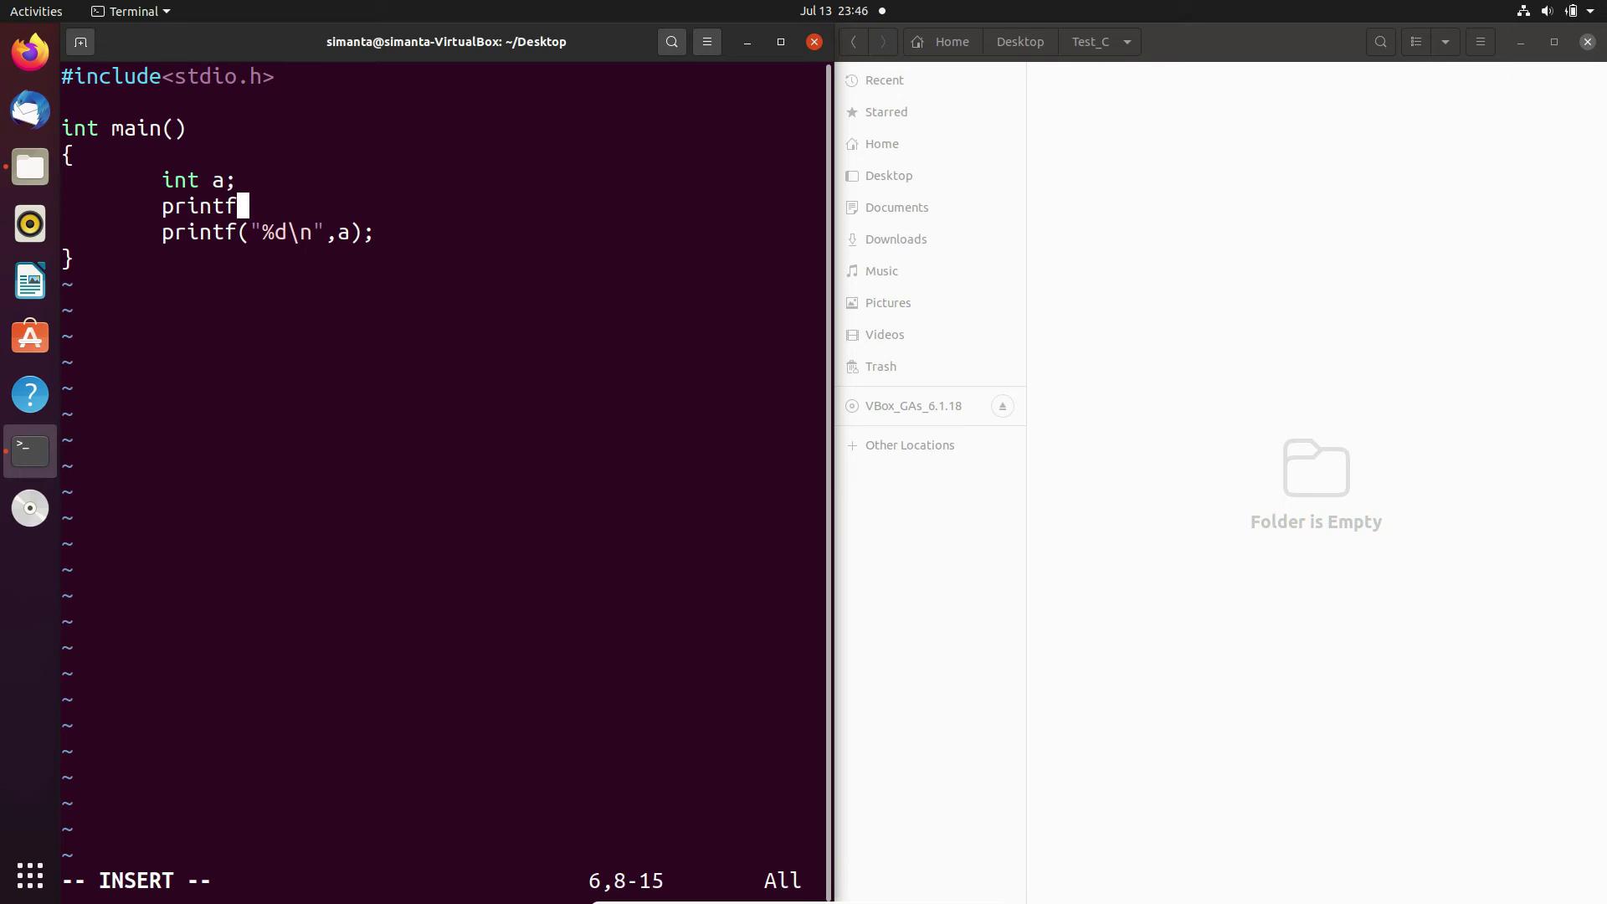
{"action": "type", "text": "()"}
{"action": "key", "text": "Left"}
{"action": "type", "text": "\"\""}
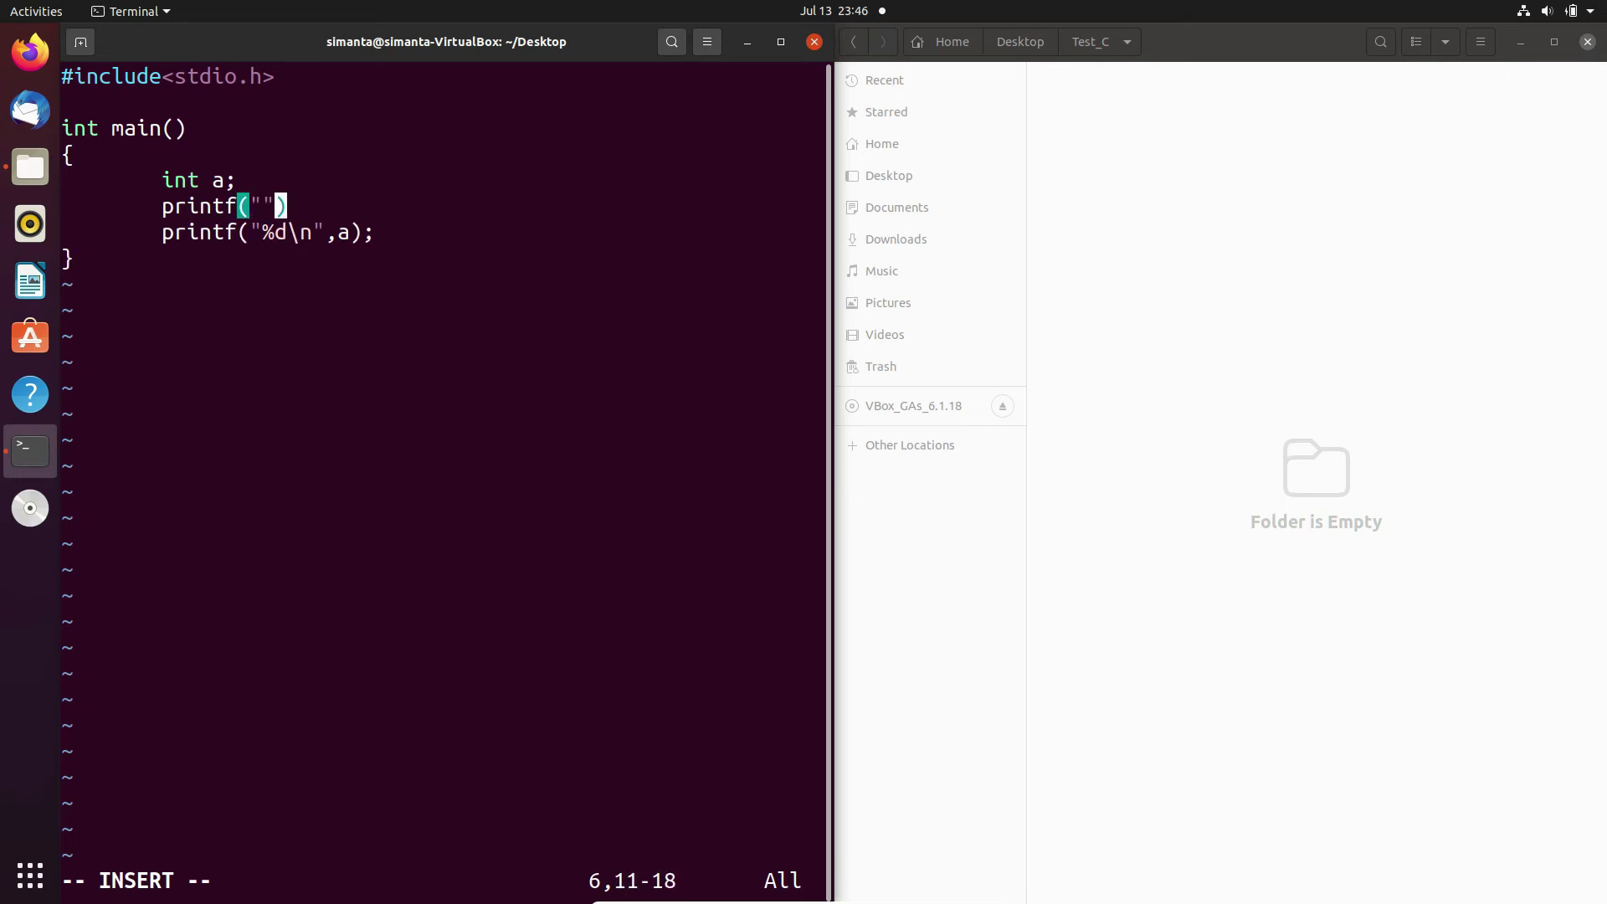
{"action": "key", "text": "Left"}
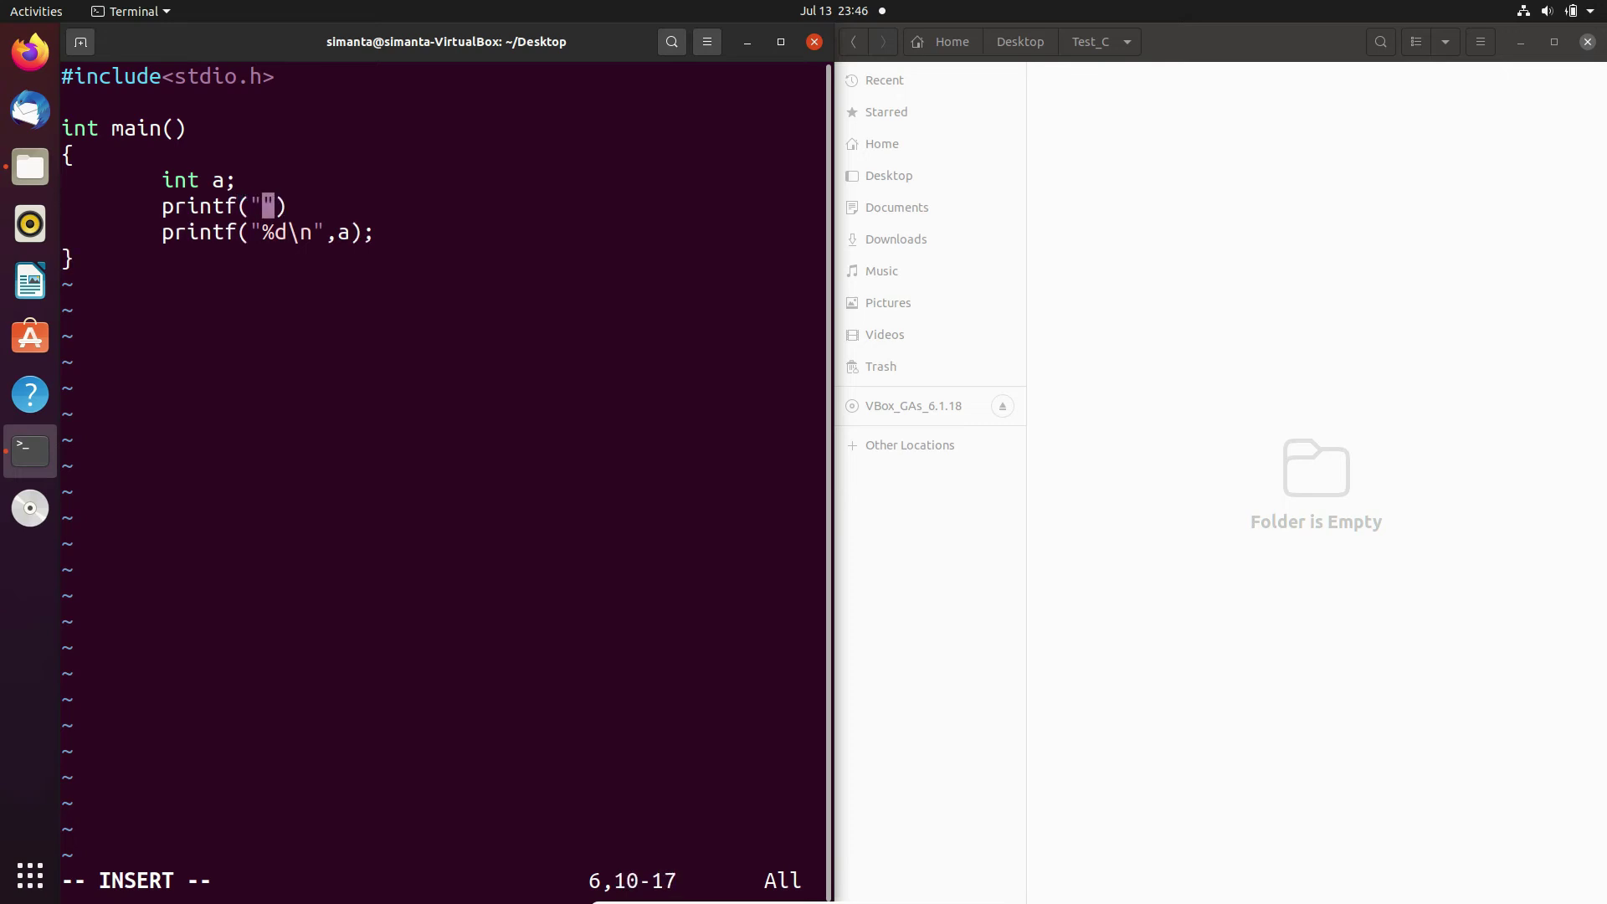
{"action": "type", "text": "En"}
{"action": "type", "text": "ter "}
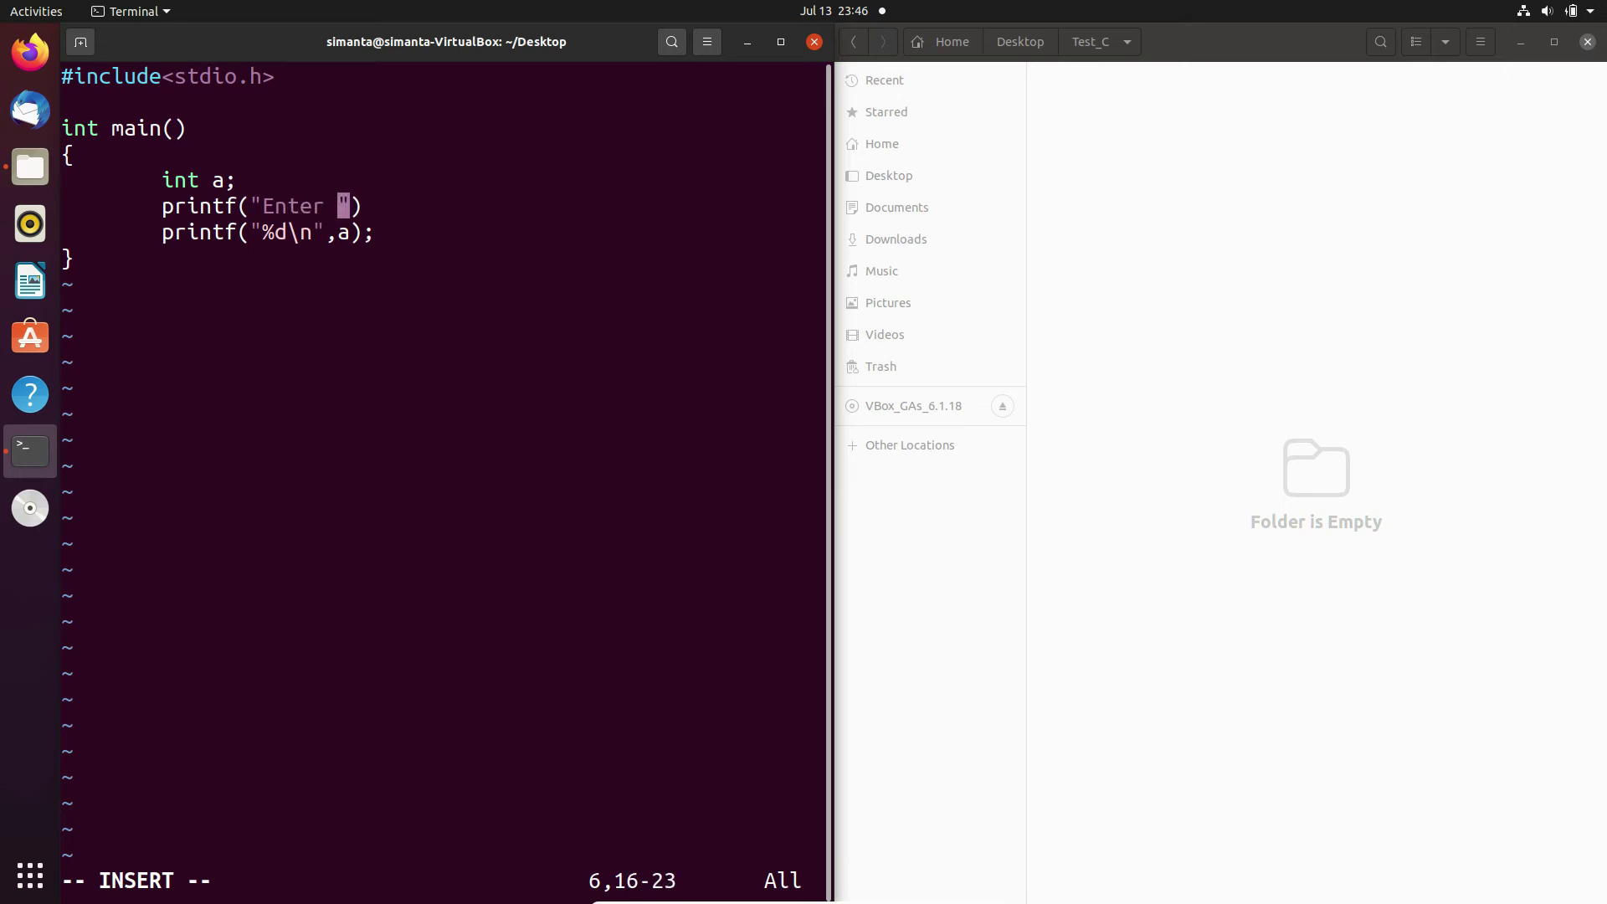
{"action": "type", "text": "the "}
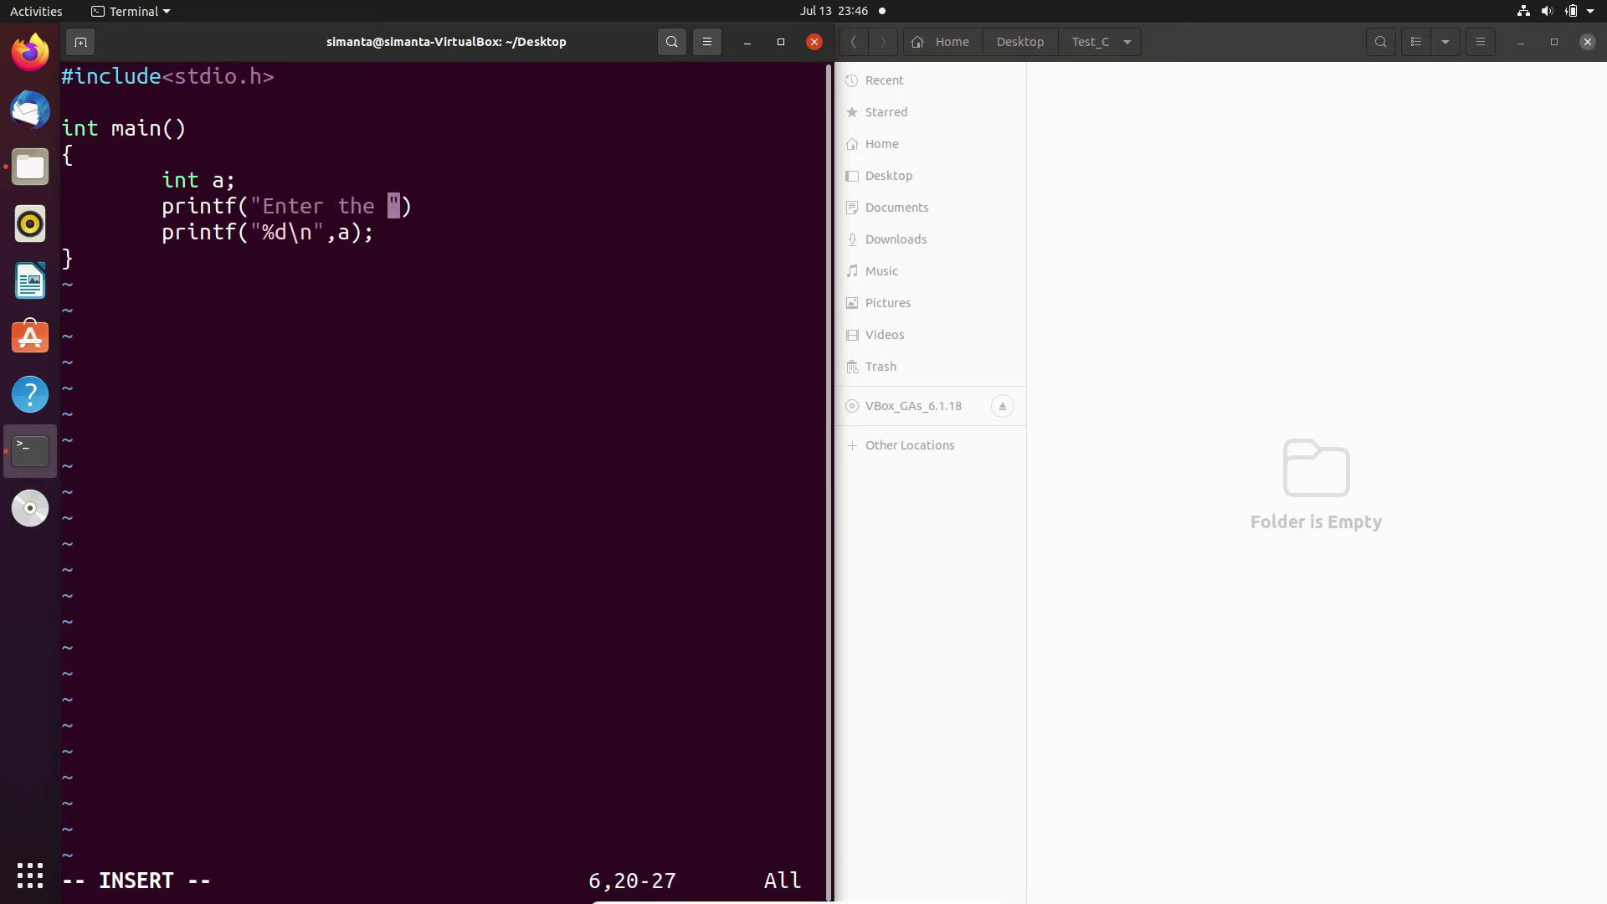
{"action": "type", "text": "value "}
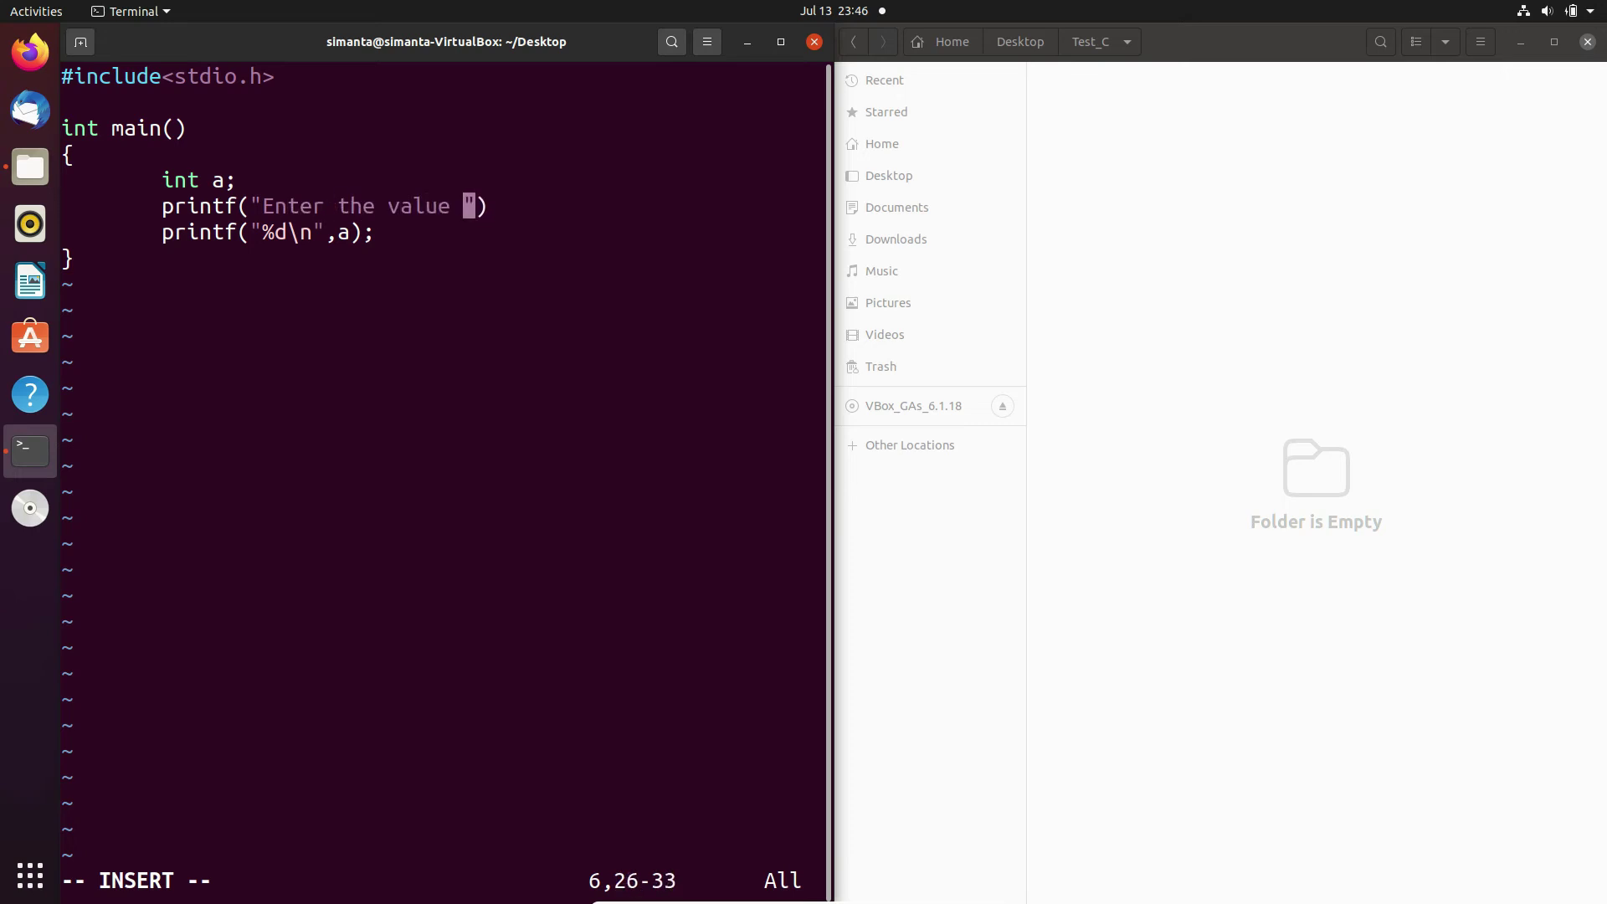
{"action": "type", "text": "of "}
{"action": "type", "text": "a"}
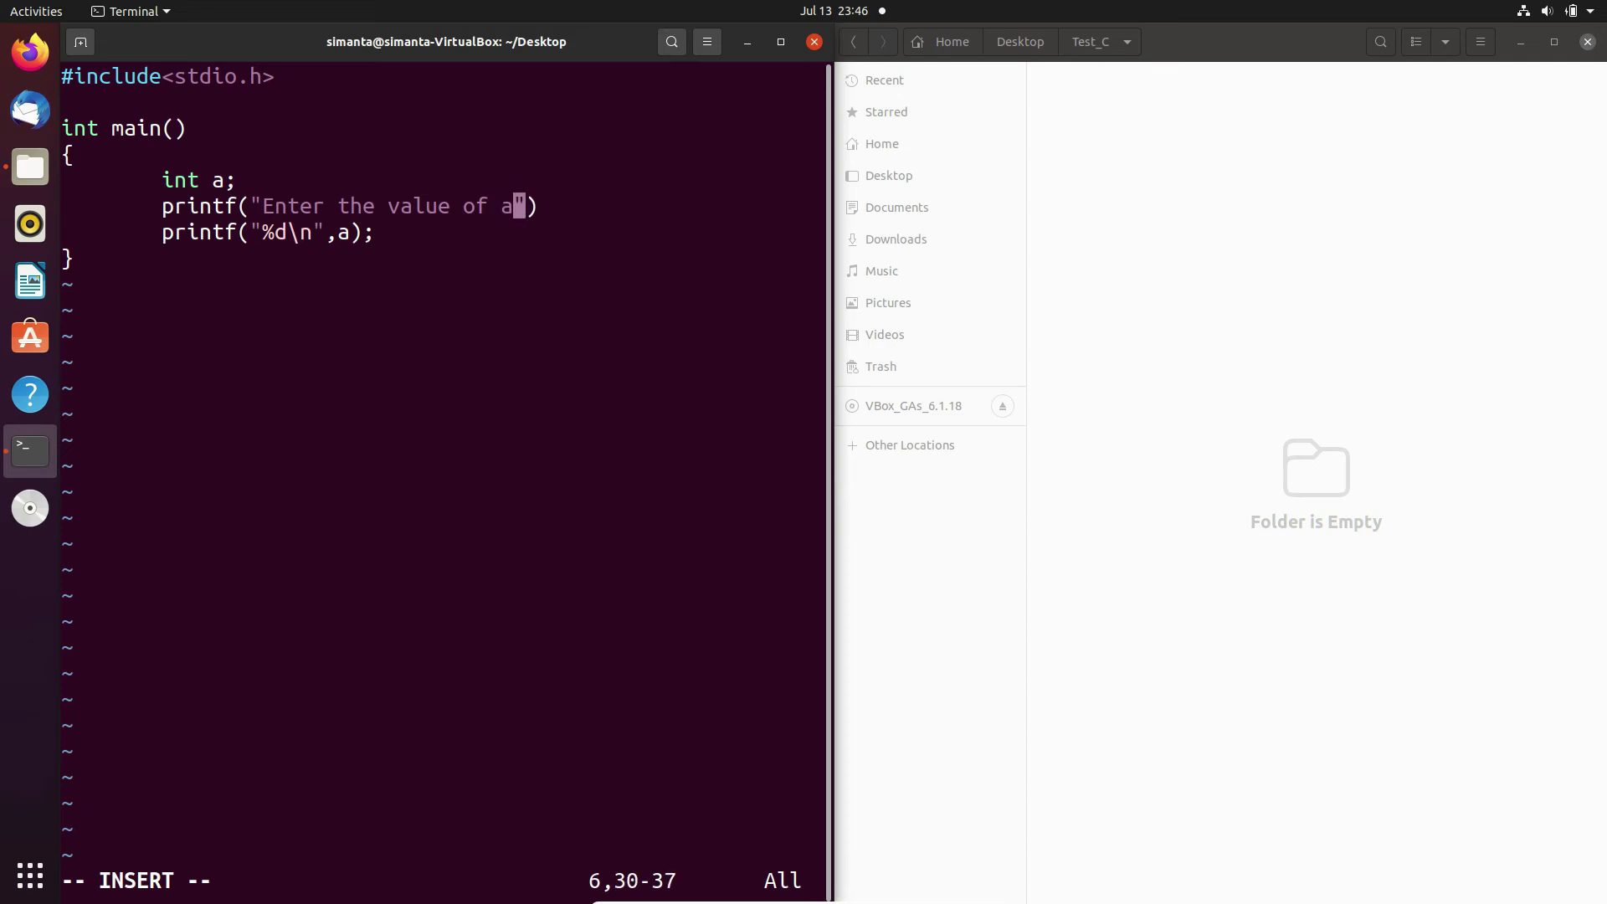
{"action": "type", "text": ":\\"}
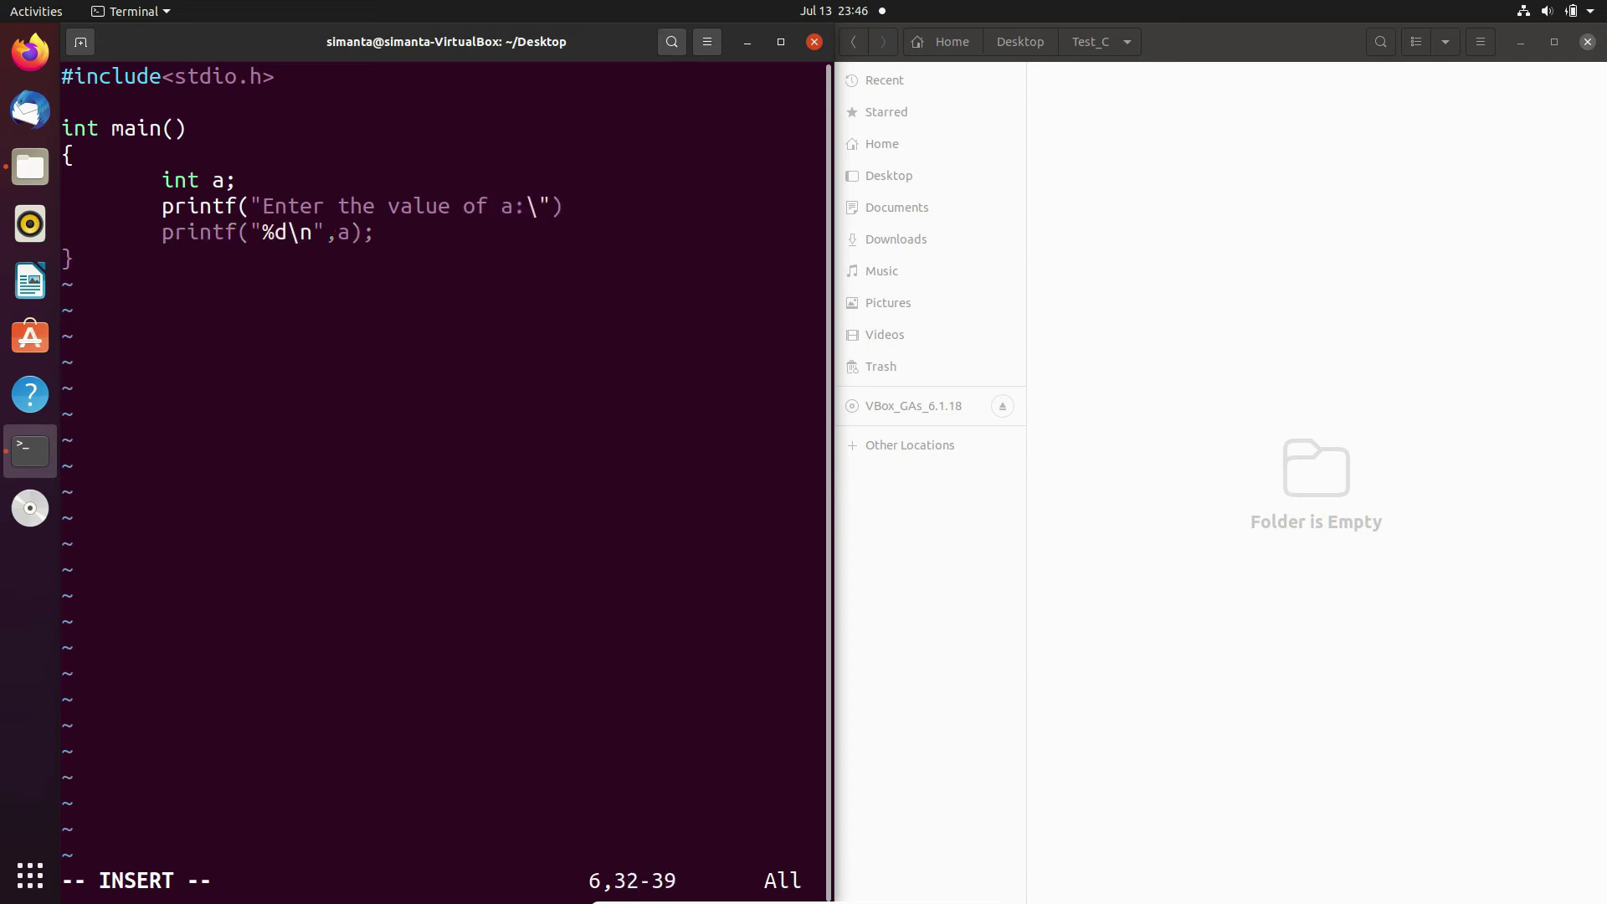
{"action": "type", "text": "n\")"}
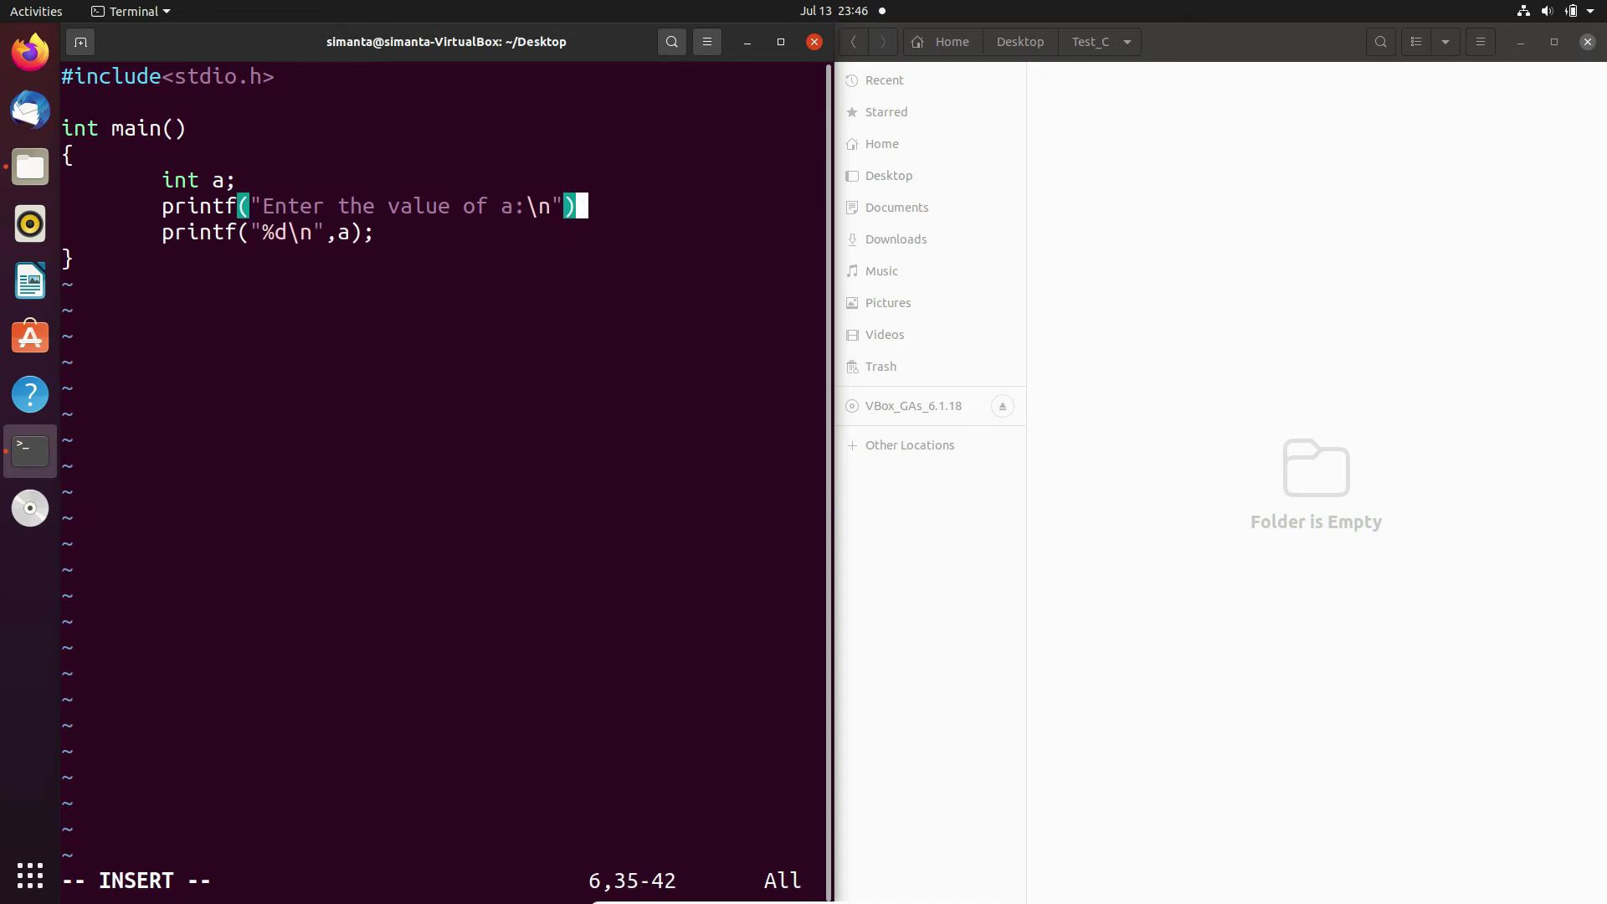
{"action": "type", "text": ";"}
{"action": "key", "text": "Return"}
{"action": "key", "text": "Return"}
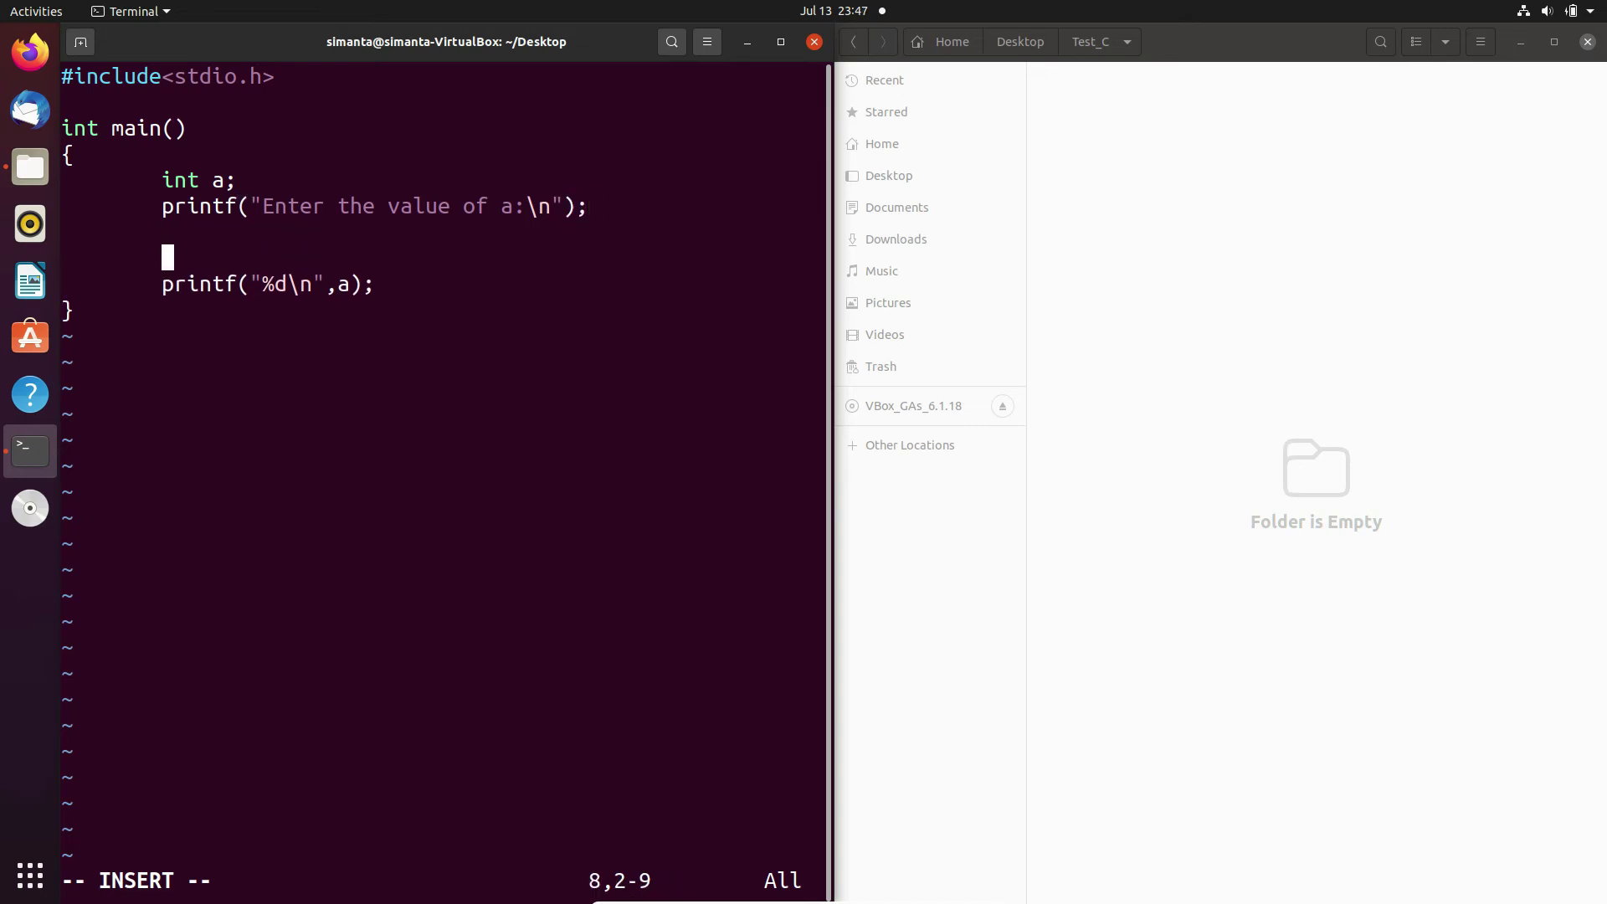
{"action": "key", "text": "BackSpace"}
Type the indented statement scanf("%d",&a); below the prompt and open new lines after it
{"action": "key", "text": "Tab"}
{"action": "type", "text": "scanf"}
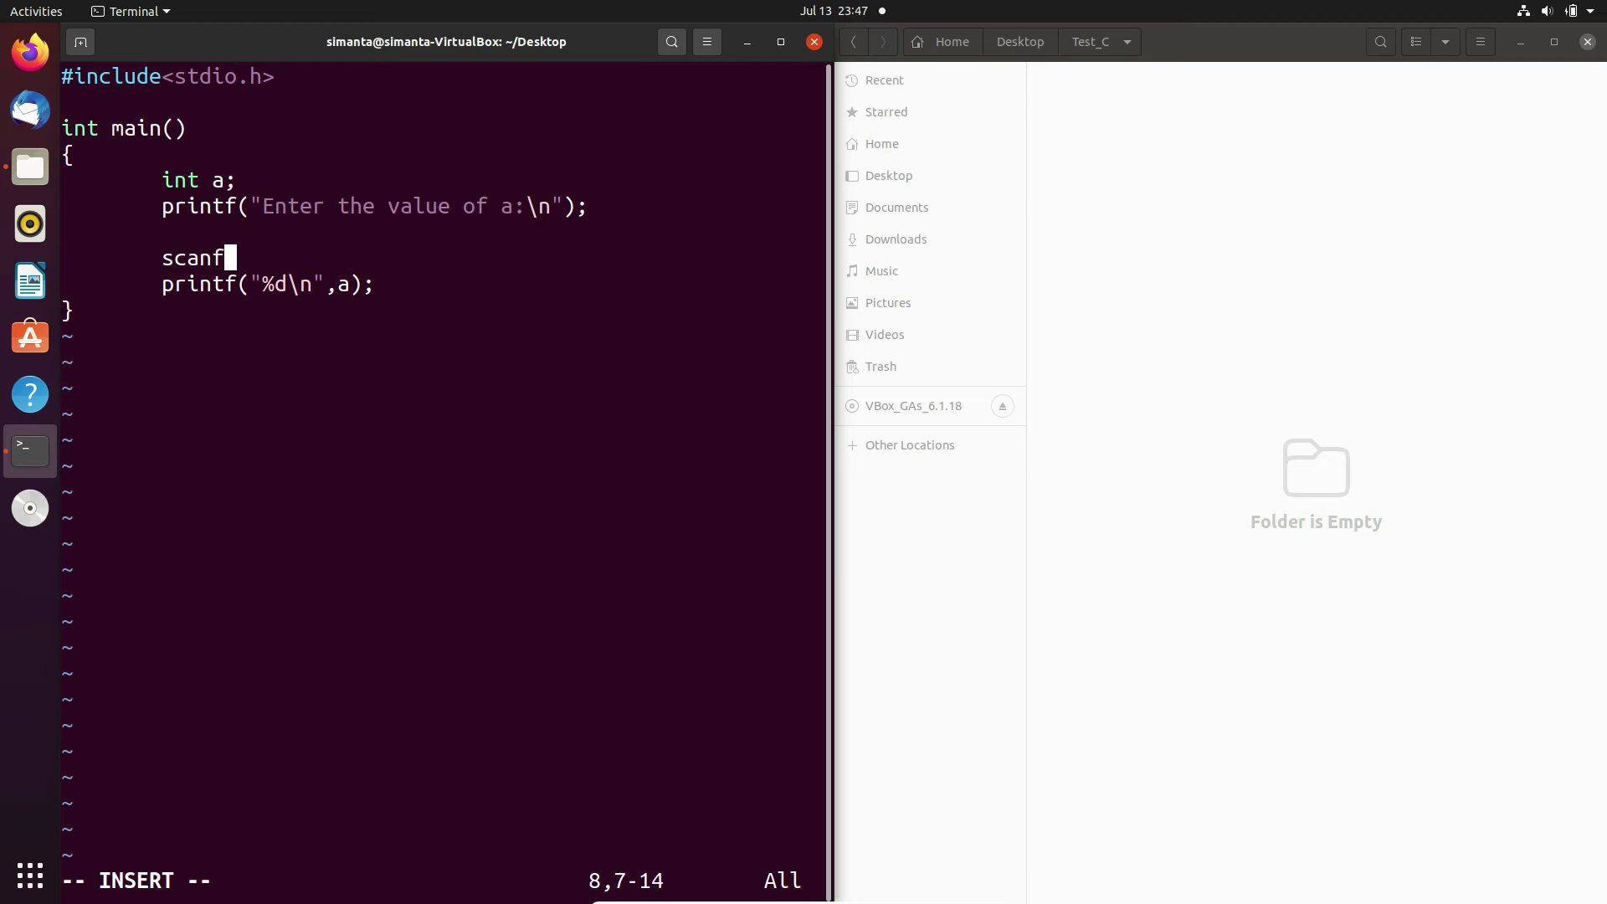
{"action": "type", "text": "("}
{"action": "type", "text": ")"}
{"action": "key", "text": "Left"}
{"action": "type", "text": "\"\""}
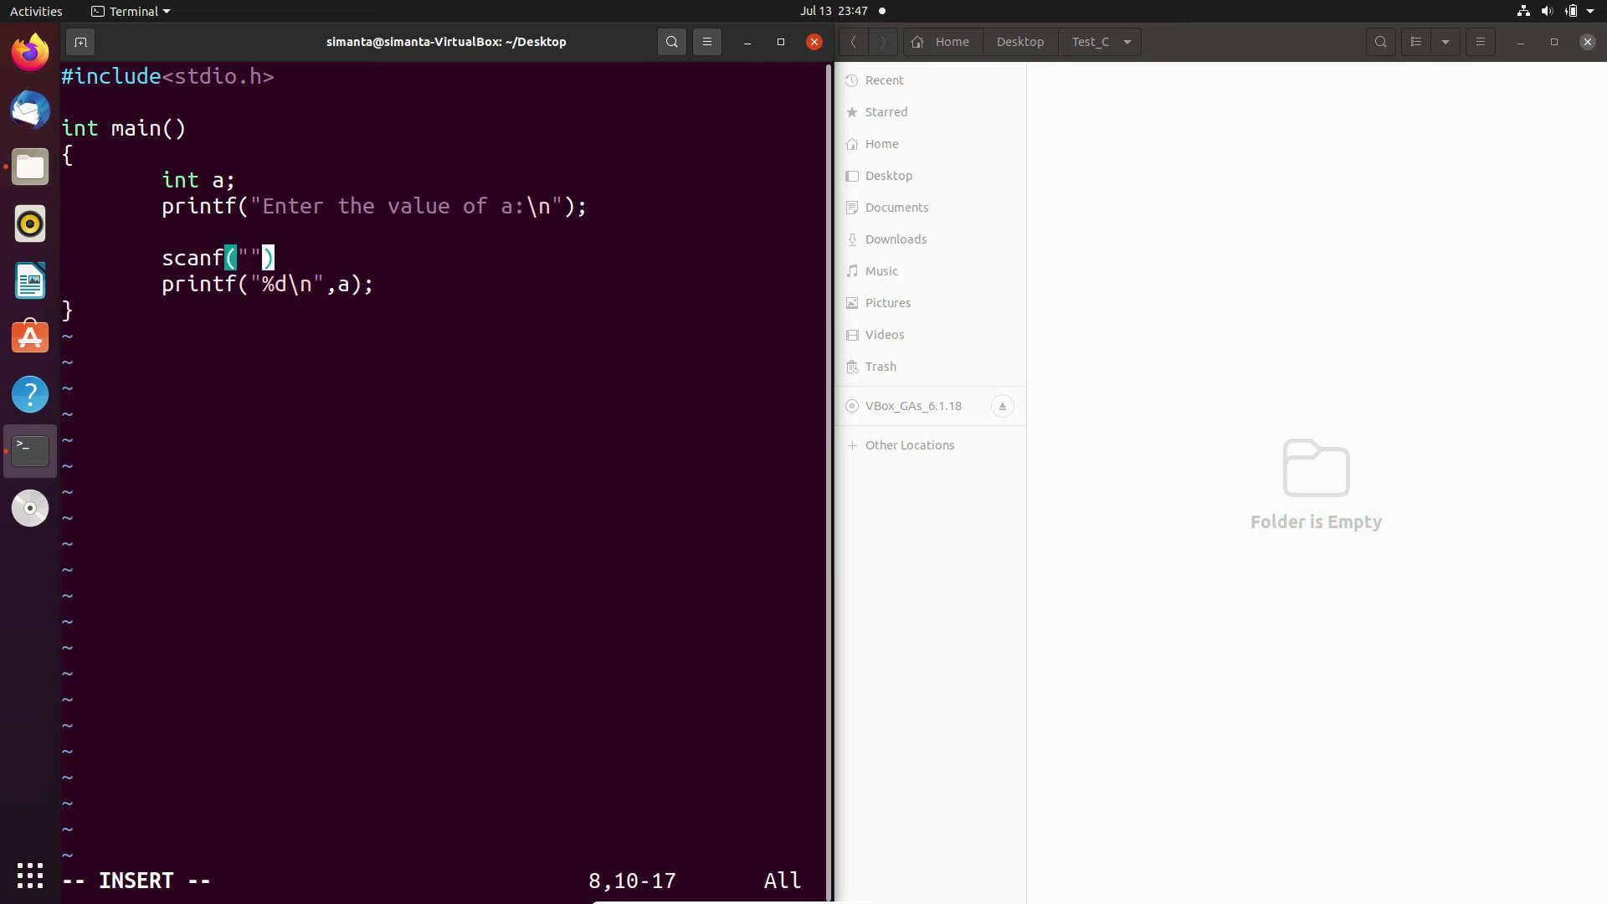
{"action": "key", "text": "Left"}
{"action": "type", "text": "%"}
{"action": "type", "text": "d"}
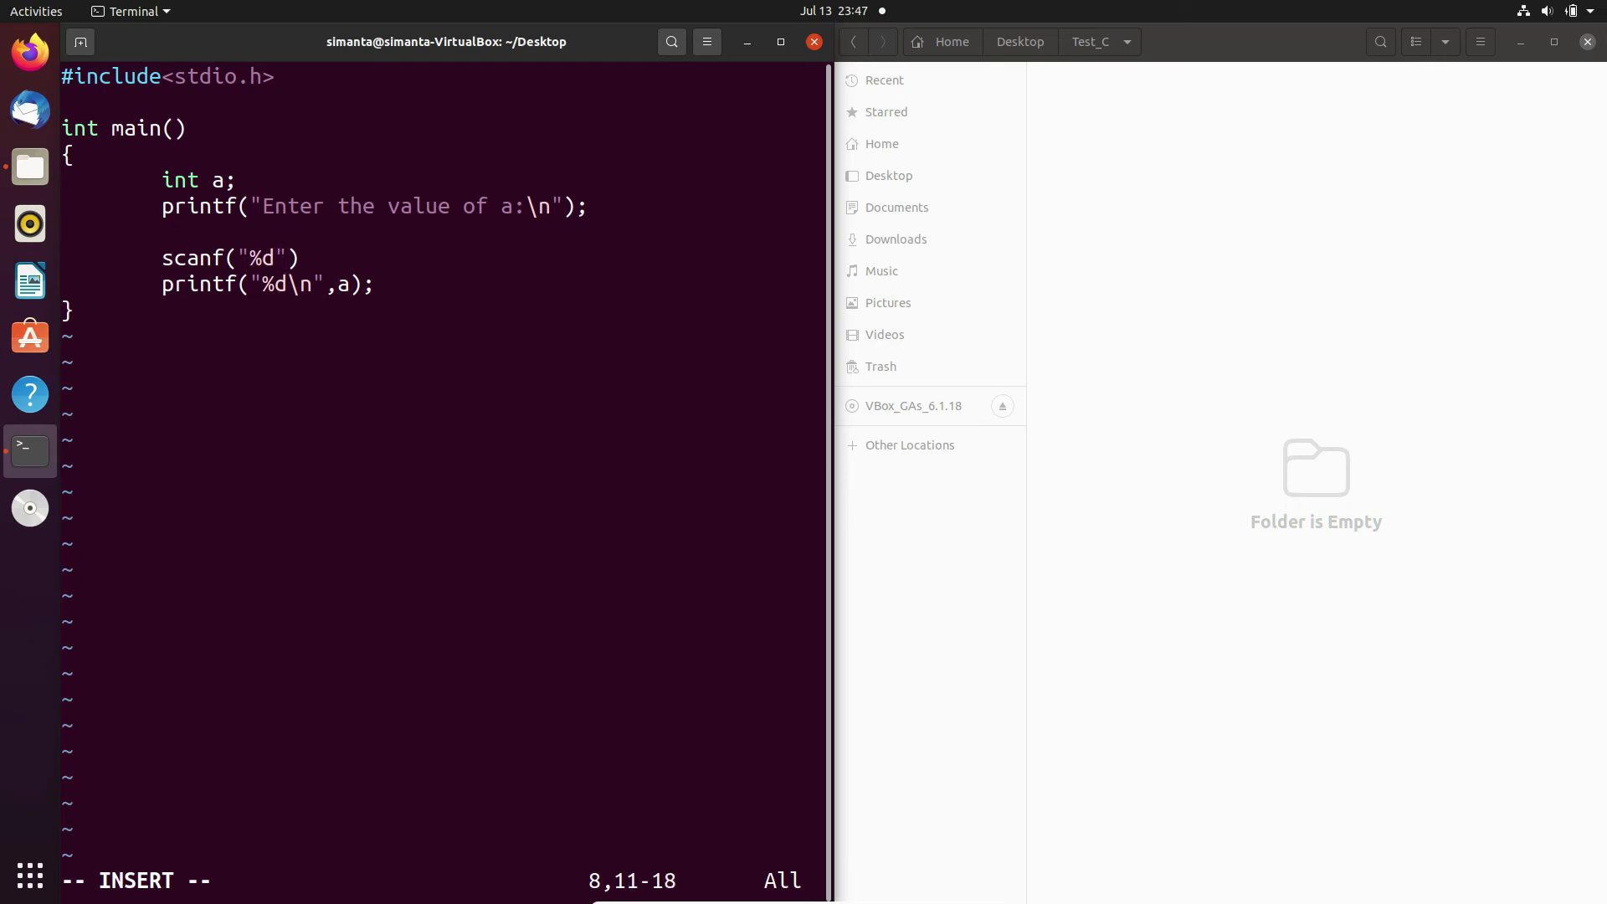
{"action": "key", "text": "Right"}
{"action": "type", "text": ","}
{"action": "type", "text": "&"}
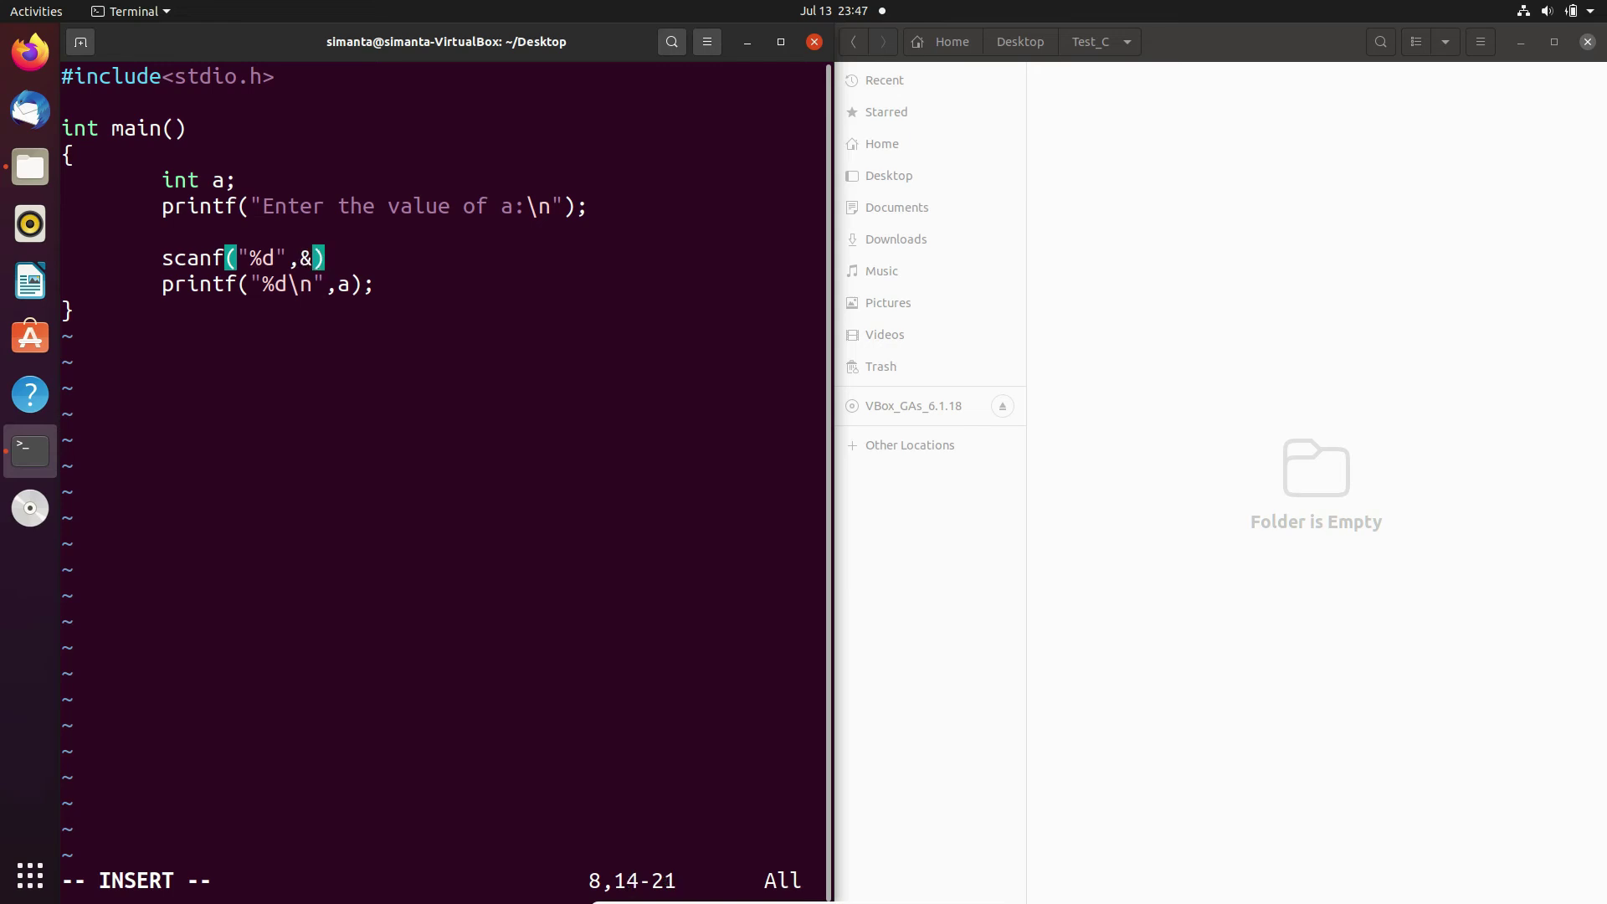
{"action": "type", "text": "a"}
{"action": "key", "text": "Right"}
{"action": "key", "text": "Left"}
{"action": "key", "text": "Left"}
{"action": "key", "text": "Left"}
{"action": "key", "text": "Left"}
{"action": "key", "text": "Left"}
{"action": "key", "text": "Right"}
{"action": "key", "text": "Right"}
{"action": "key", "text": "Right"}
{"action": "key", "text": "Right"}
{"action": "key", "text": "Right"}
{"action": "type", "text": ";"}
{"action": "key", "text": "Return"}
{"action": "key", "text": "Return"}
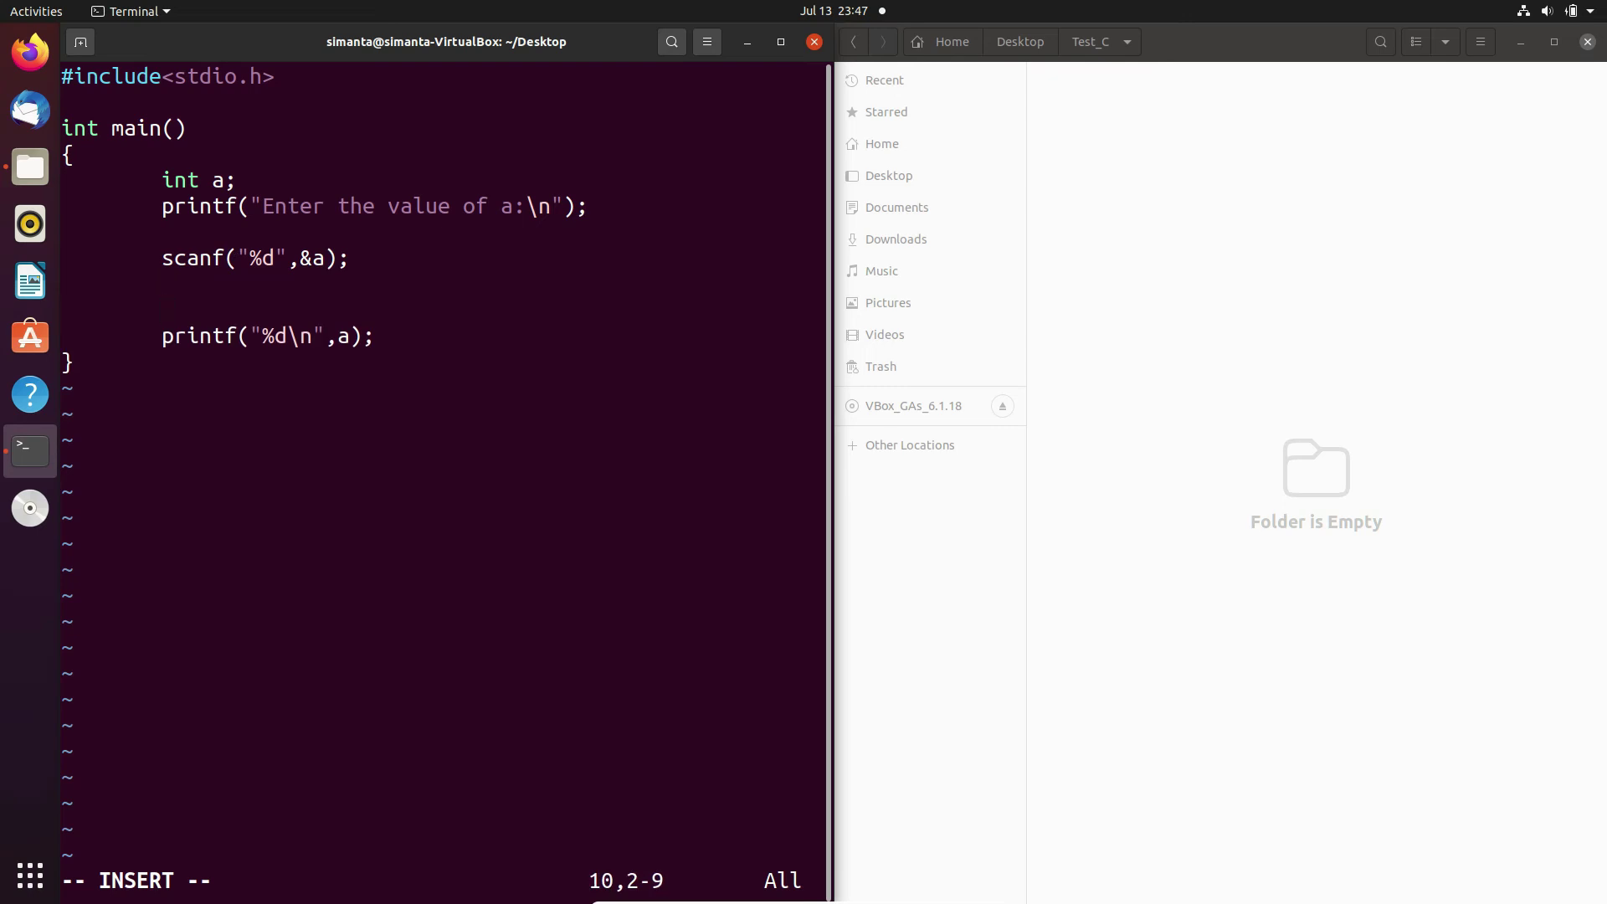
{"action": "type", "text": "printf"}
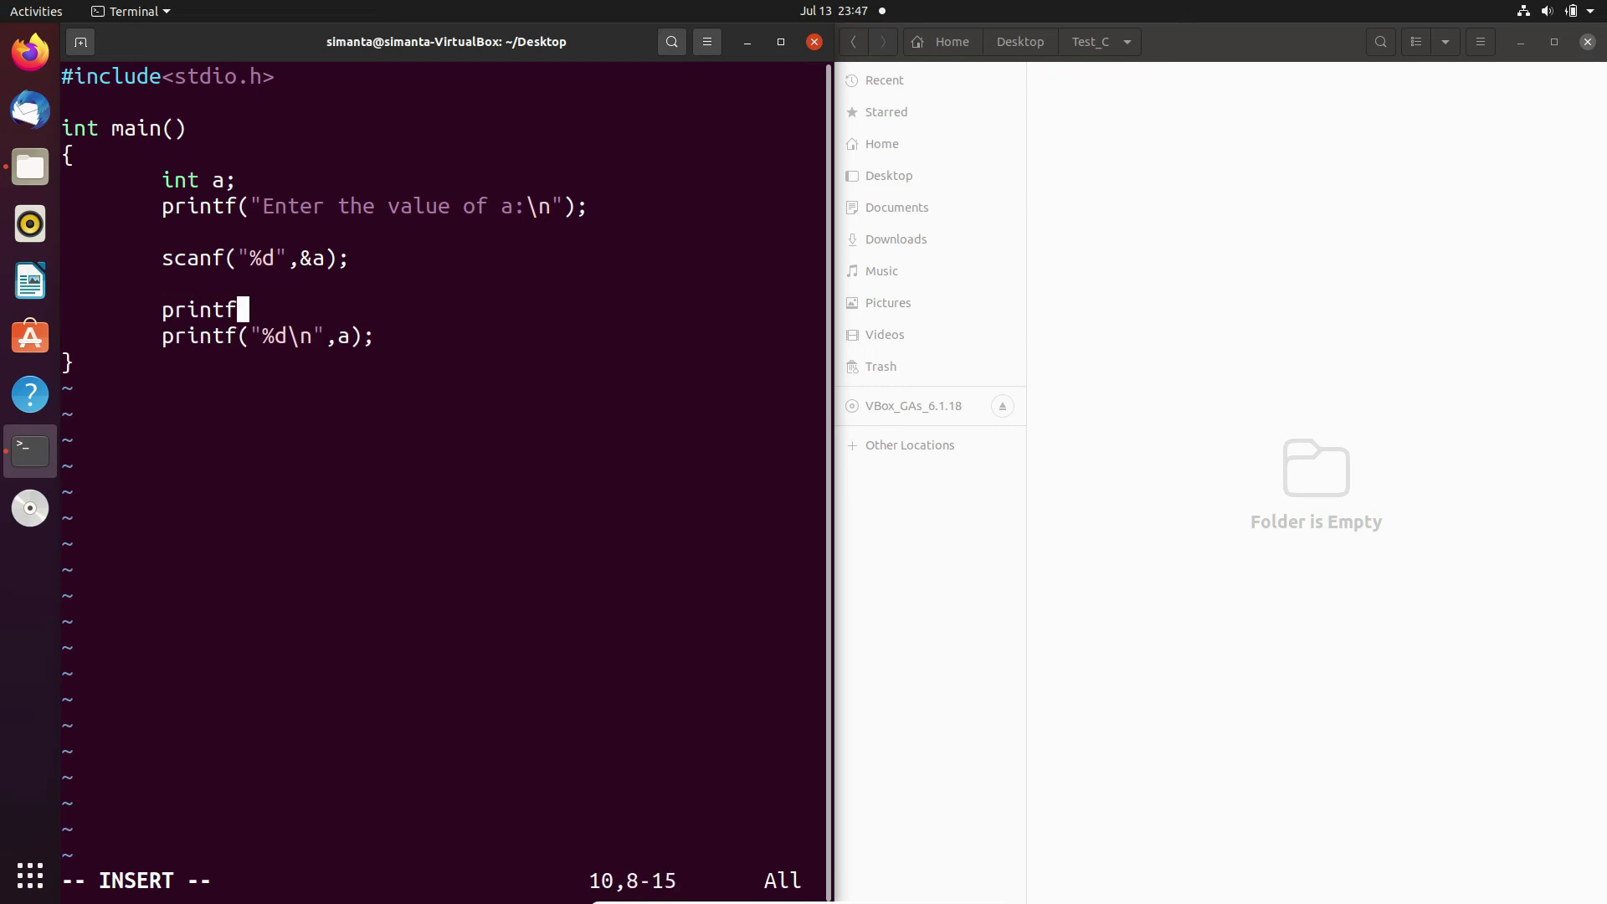
{"action": "type", "text": "(\""}
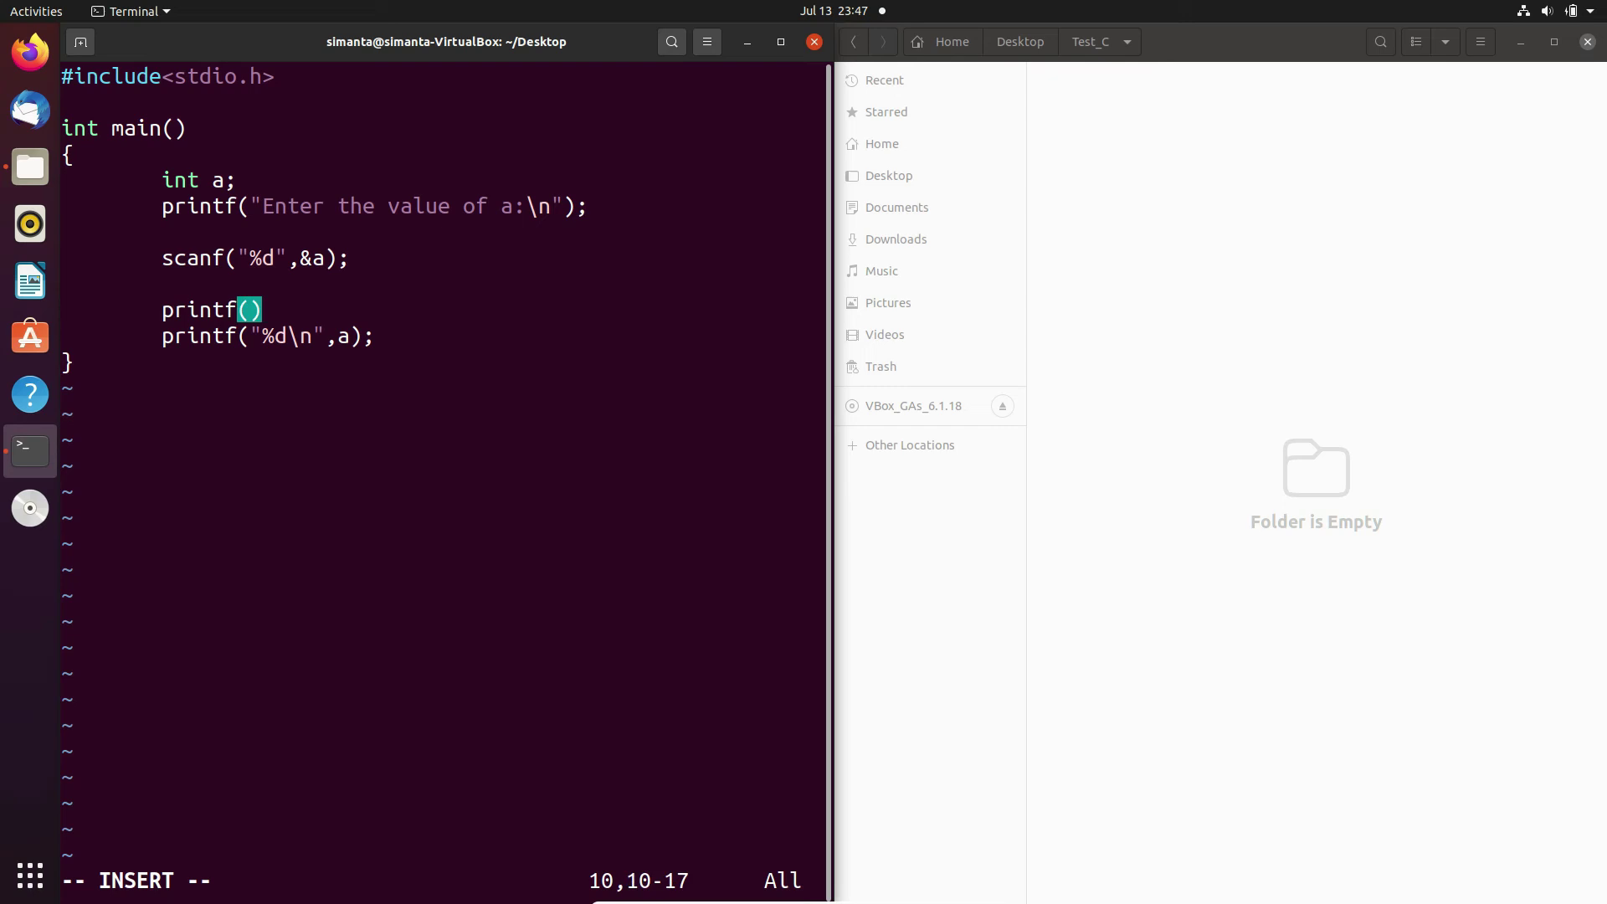
Type printf("The a value is :") with stray spaces removed, then move to the final printf's end
{"action": "key", "text": "BackSpace"}
{"action": "type", "text": "\"\""}
{"action": "key", "text": "Left"}
{"action": "type", "text": "The "}
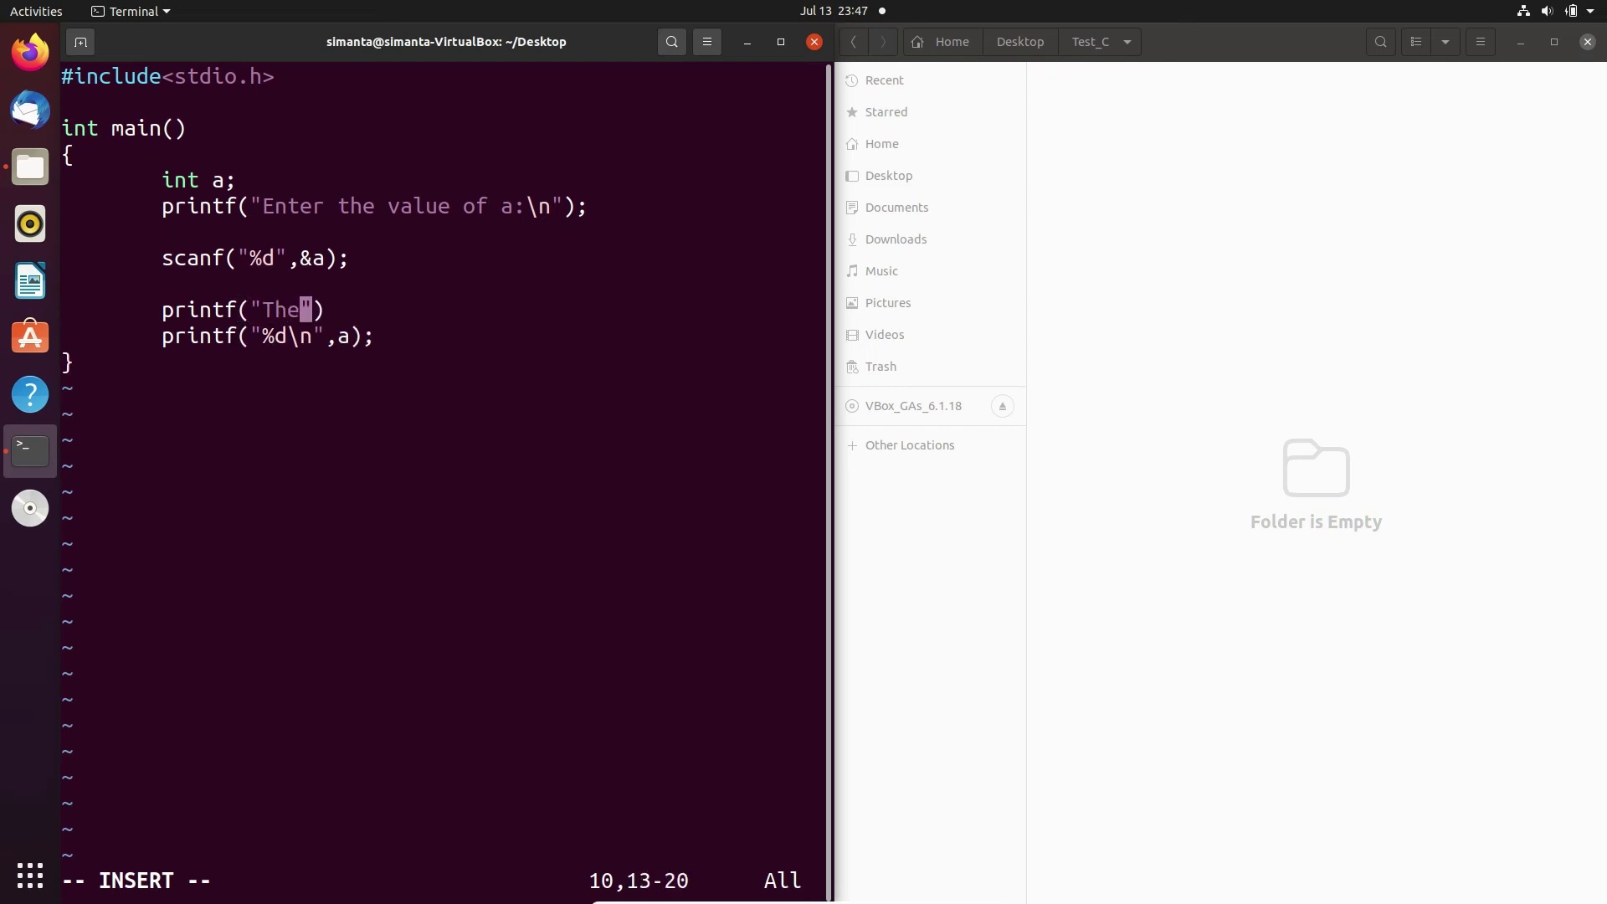
{"action": "type", "text": "a"}
{"action": "key", "text": "BackSpace"}
{"action": "key", "text": "BackSpace"}
{"action": "type", "text": "a val"}
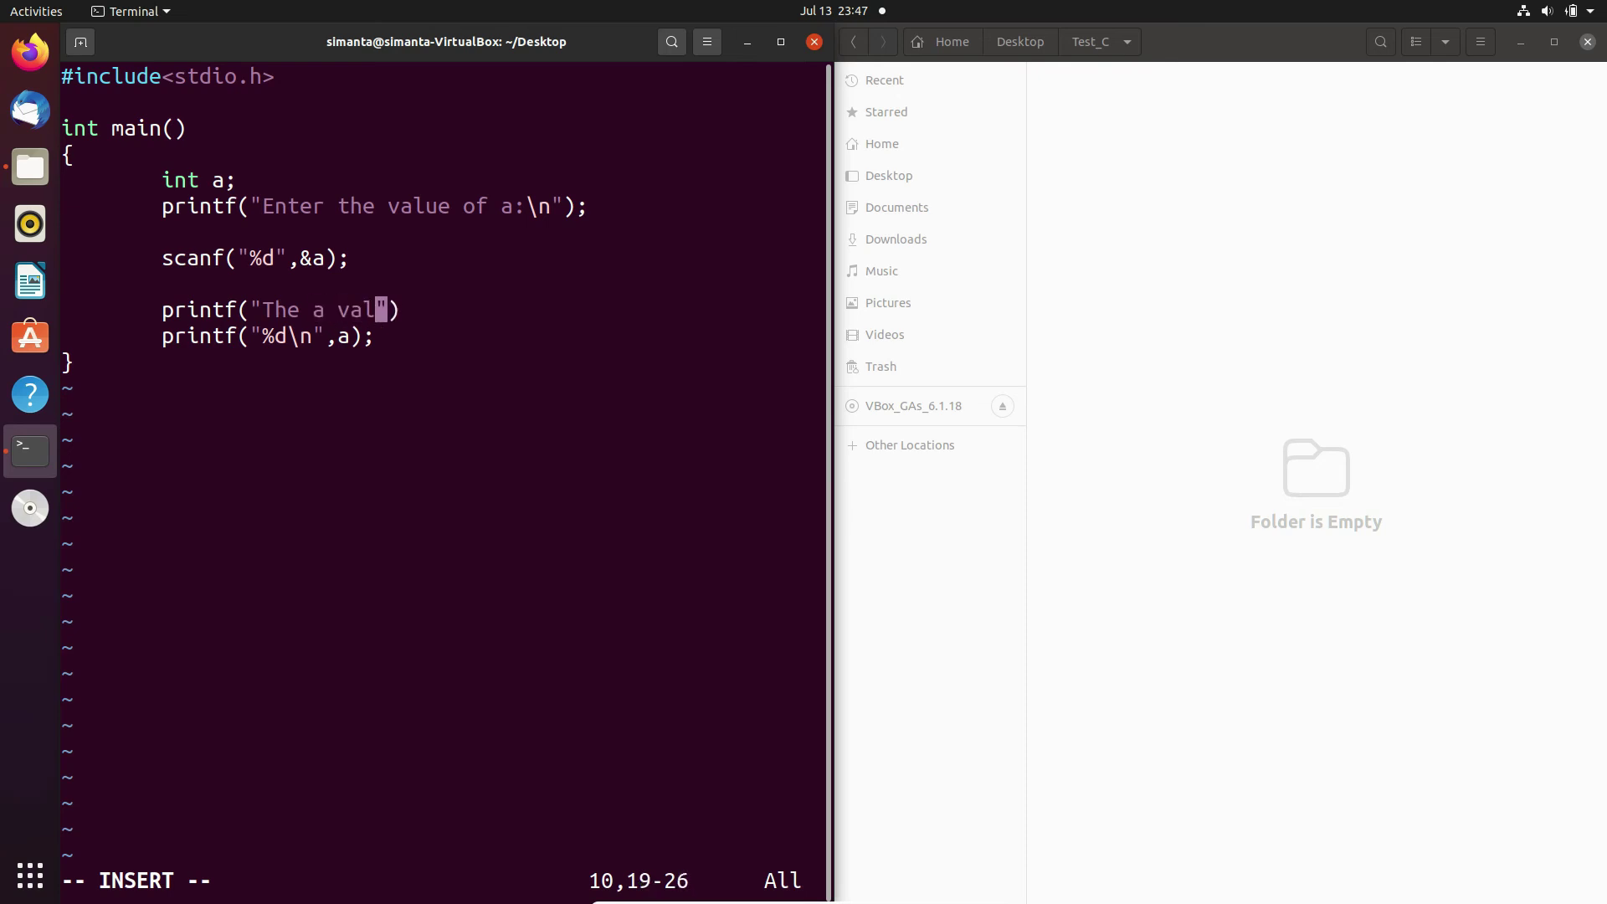
{"action": "type", "text": "ue"}
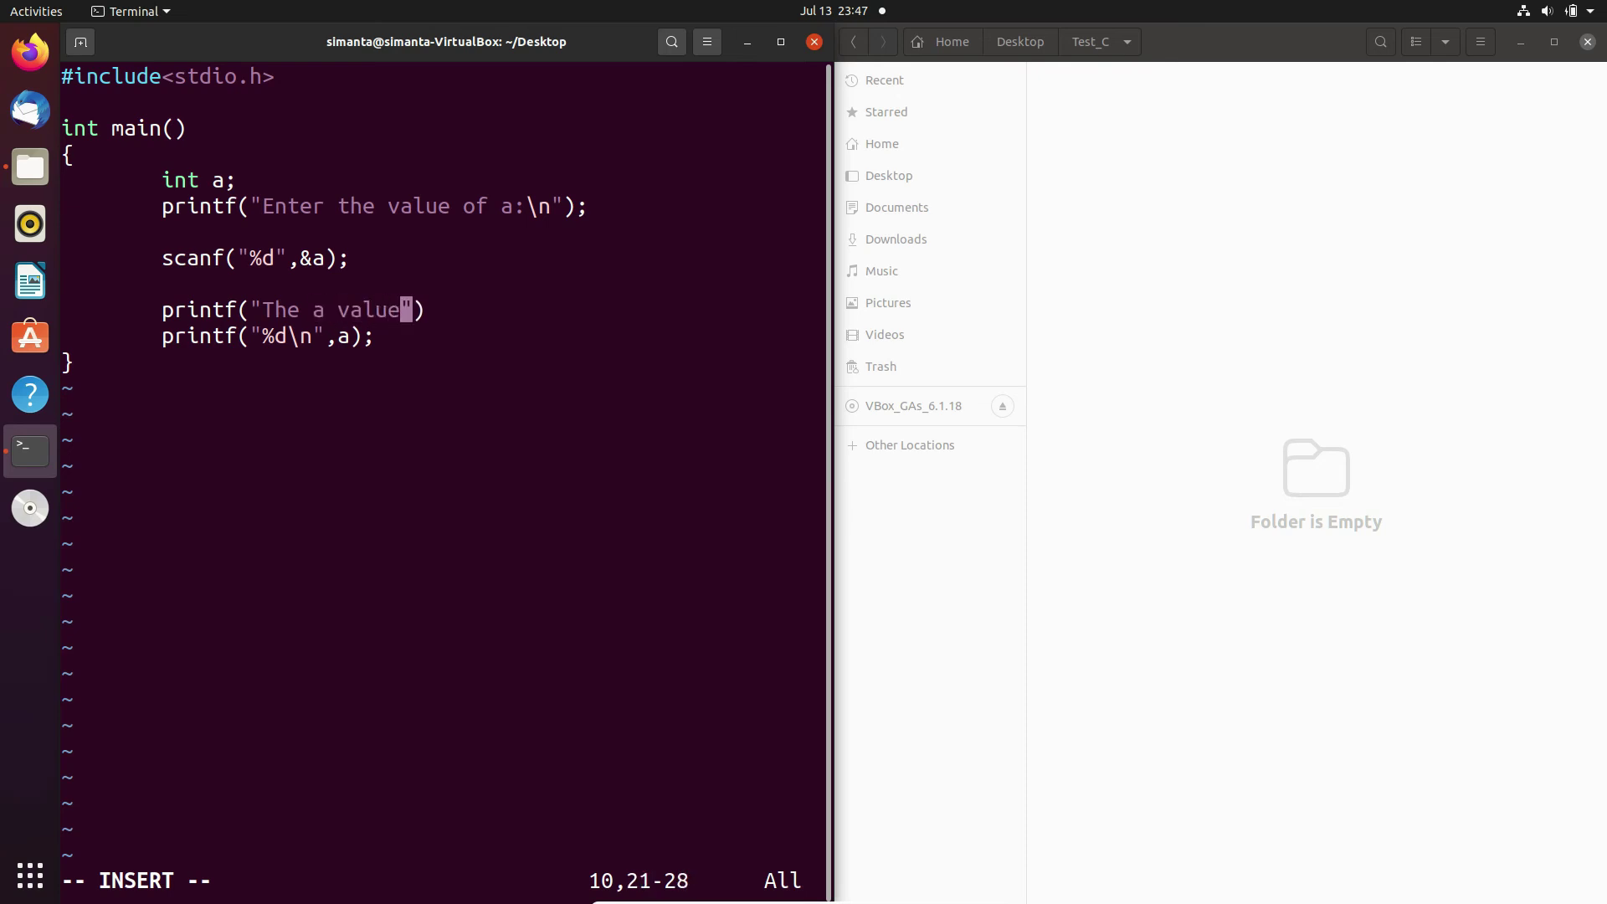
{"action": "key", "text": "BackSpace"}
{"action": "type", "text": ":"}
{"action": "key", "text": "Left"}
{"action": "type", "text": "is"}
{"action": "key", "text": "BackSpace"}
{"action": "key", "text": "Left"}
{"action": "key", "text": "Left"}
{"action": "key", "text": "Left"}
{"action": "key", "text": "Left"}
{"action": "key", "text": "Left"}
{"action": "key", "text": "Left"}
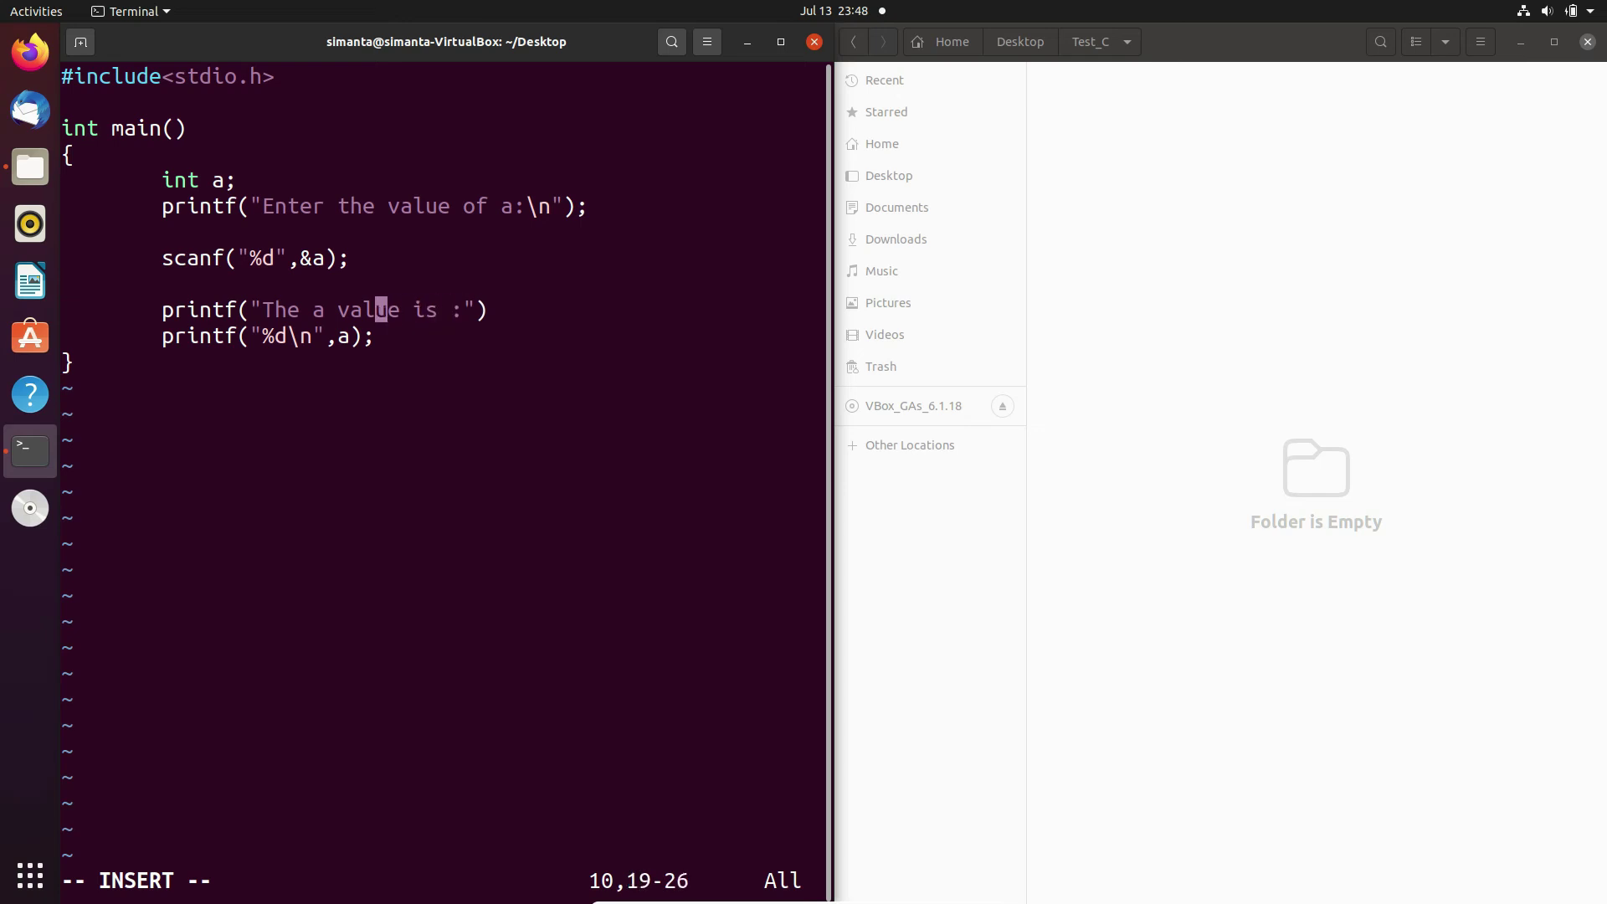
{"action": "key", "text": "Down"}
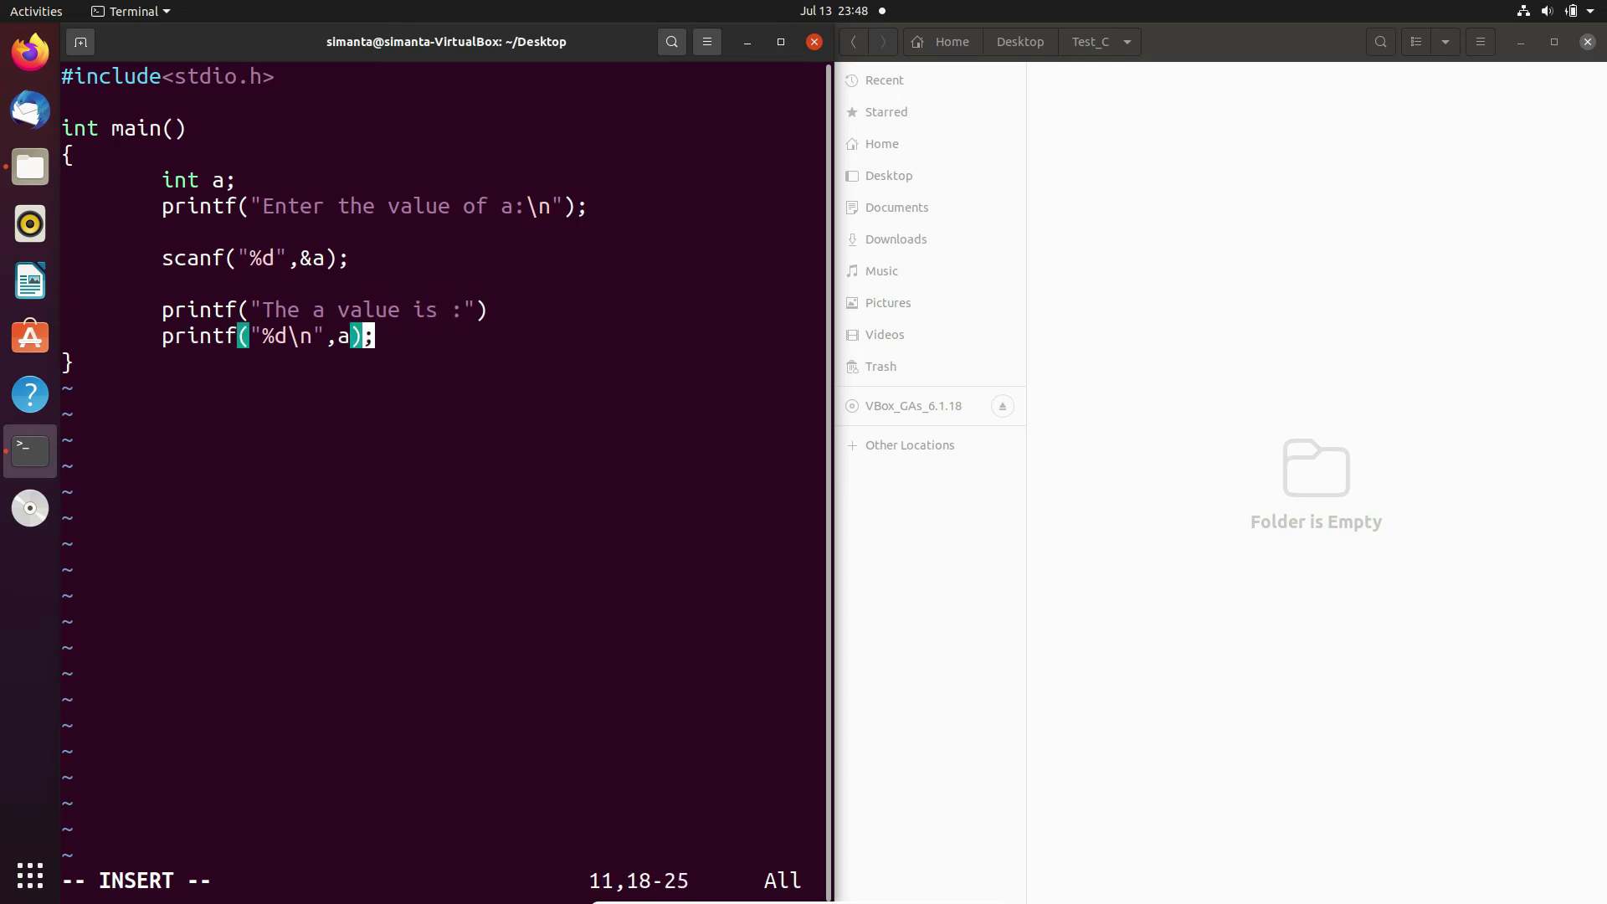
{"action": "key", "text": "Right"}
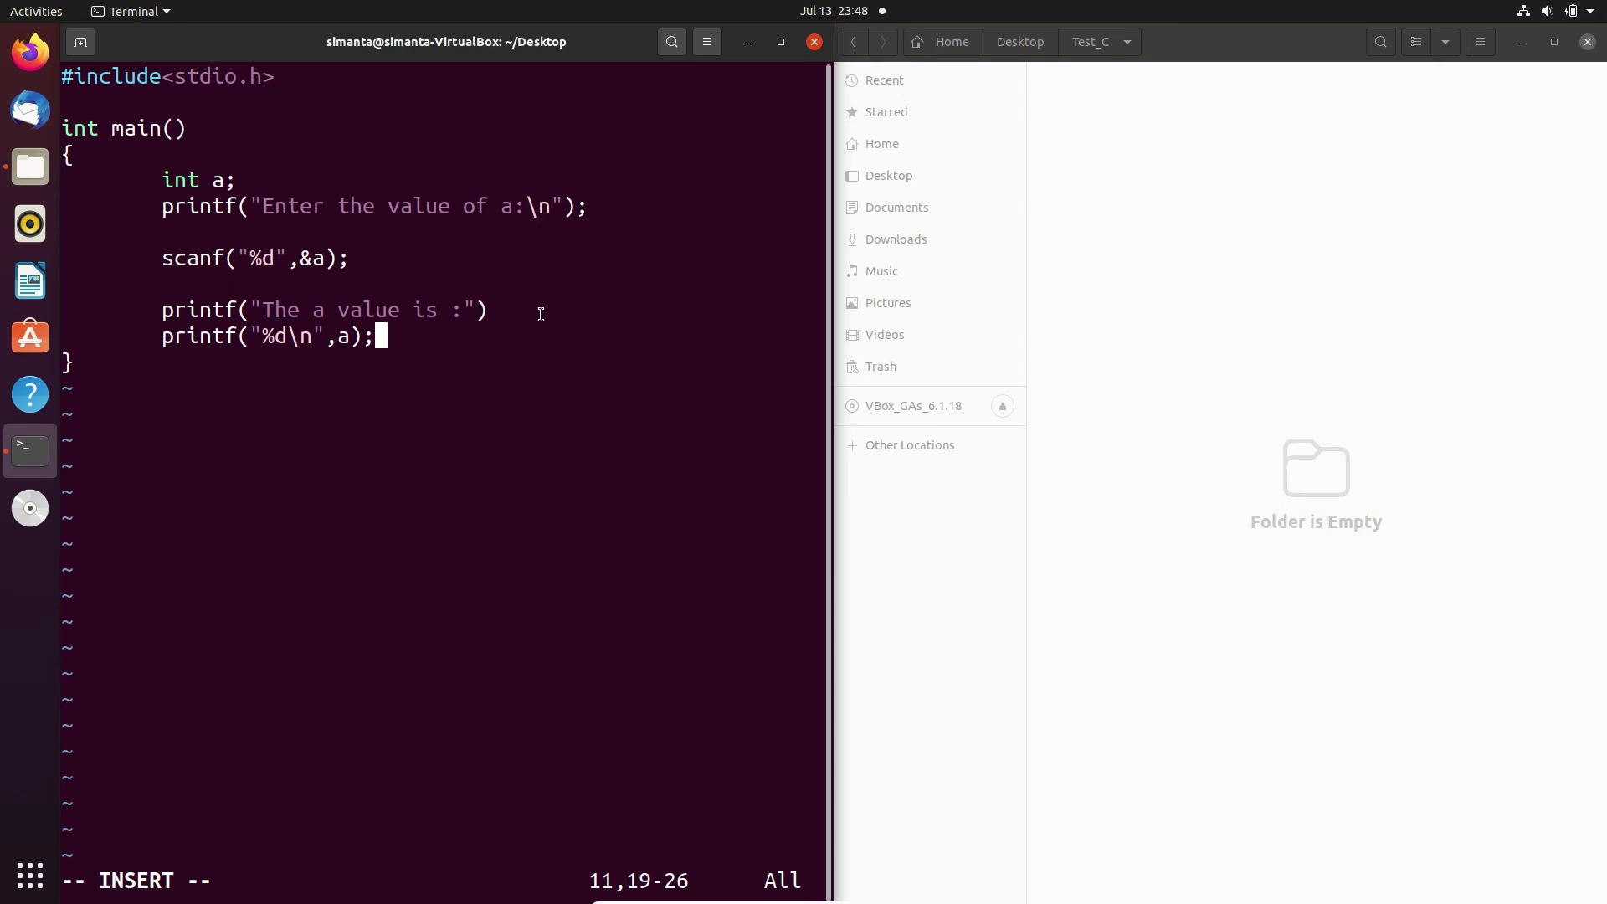
Save the file, quit Vim and compile printf_scanf.c with gcc
{"action": "key", "text": "Escape"}
{"action": "type", "text": ":"}
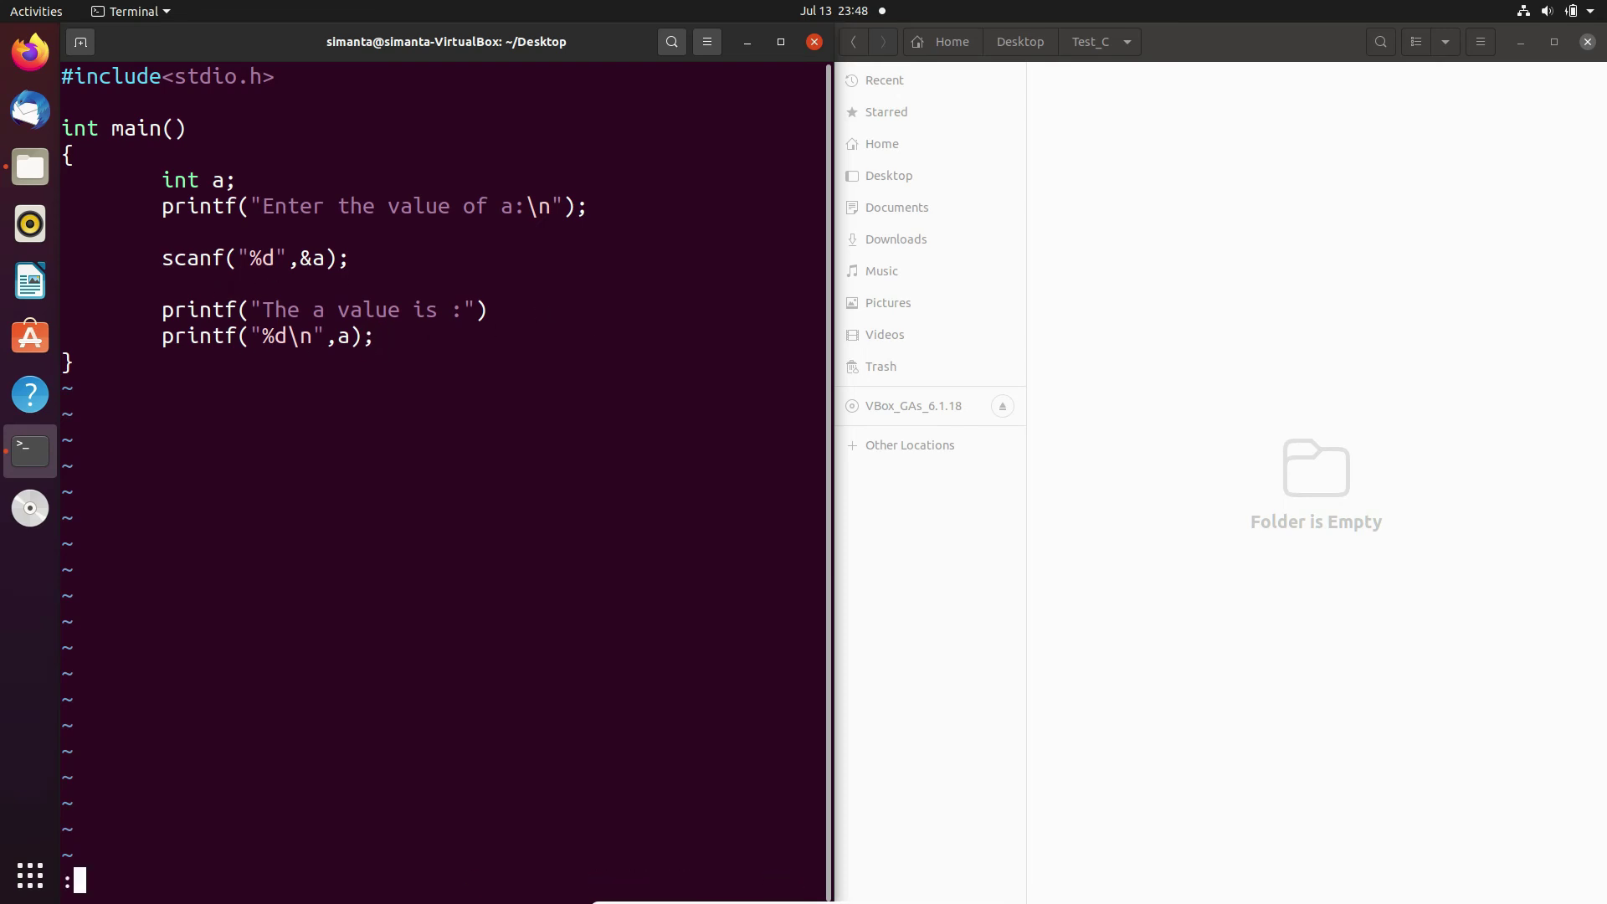
{"action": "type", "text": "wq"}
{"action": "key", "text": "Return"}
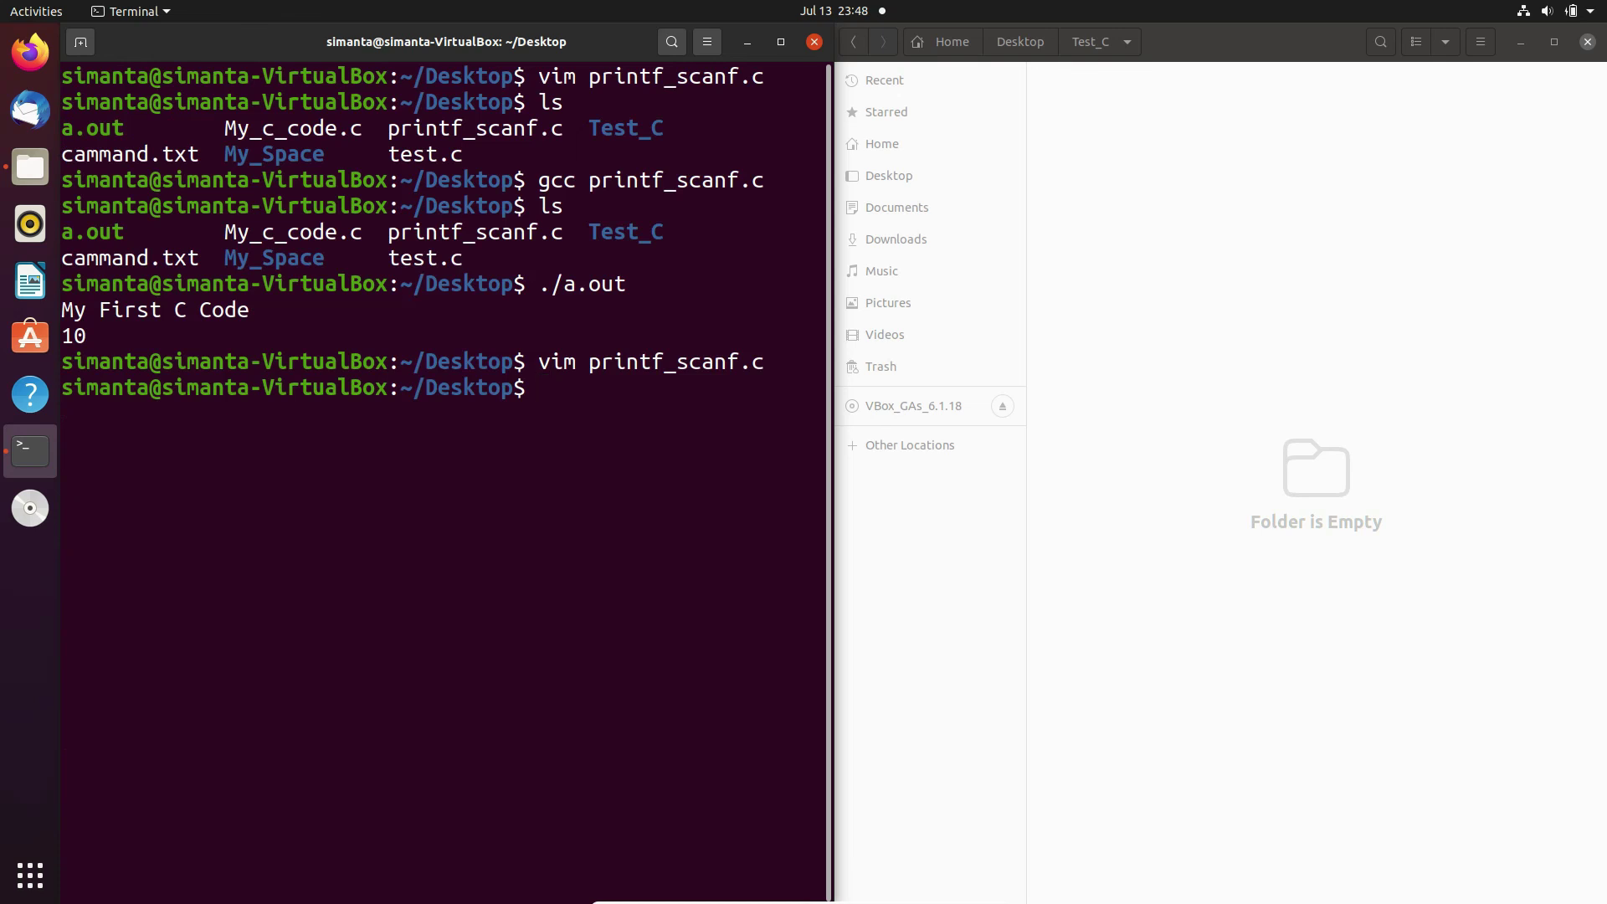
{"action": "type", "text": "g"}
{"action": "type", "text": "cc "}
{"action": "type", "text": "printf_scanf.c"}
{"action": "key", "text": "Return"}
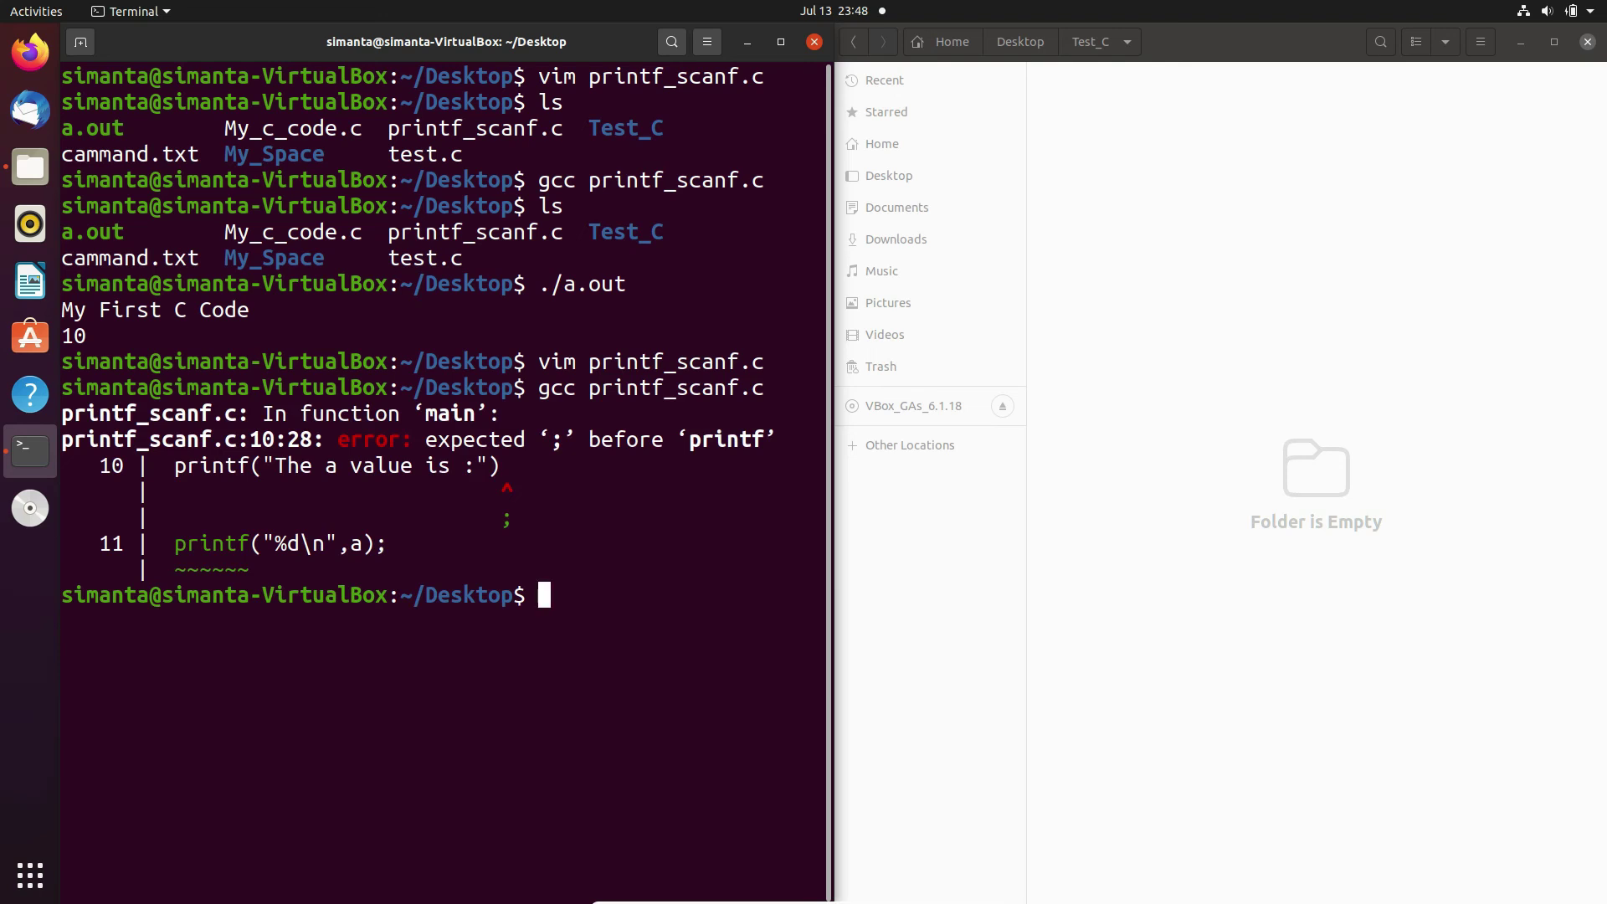
Reopen printf_scanf.c and add the missing semicolon after printf("The a value is :")
{"action": "key", "text": "Up"}
{"action": "key", "text": "Up"}
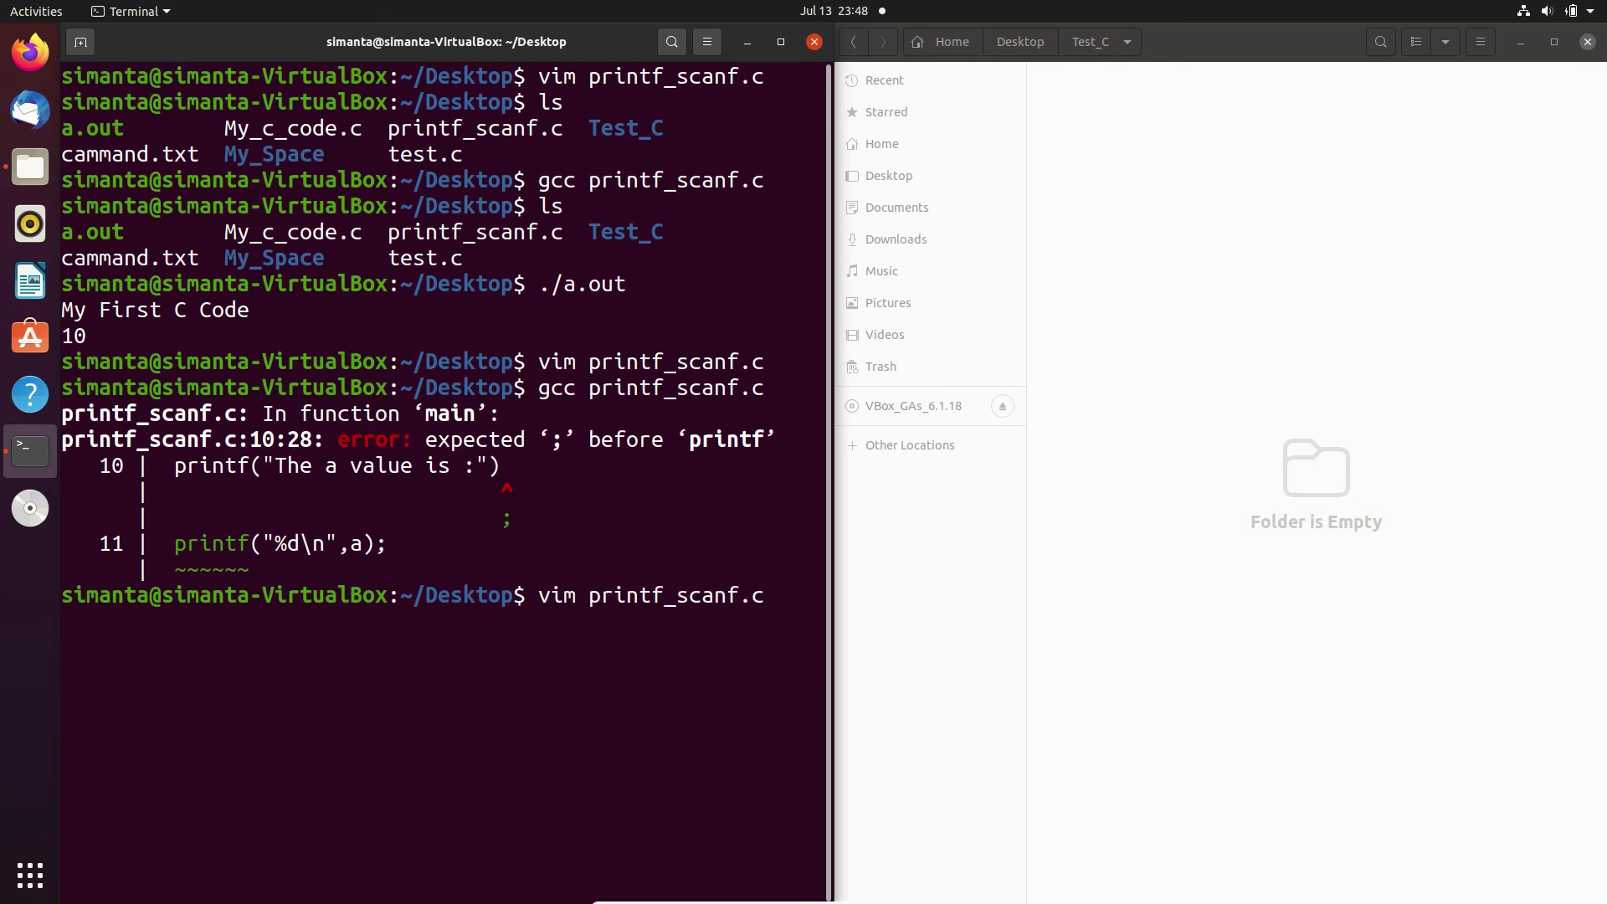
{"action": "key", "text": "Return"}
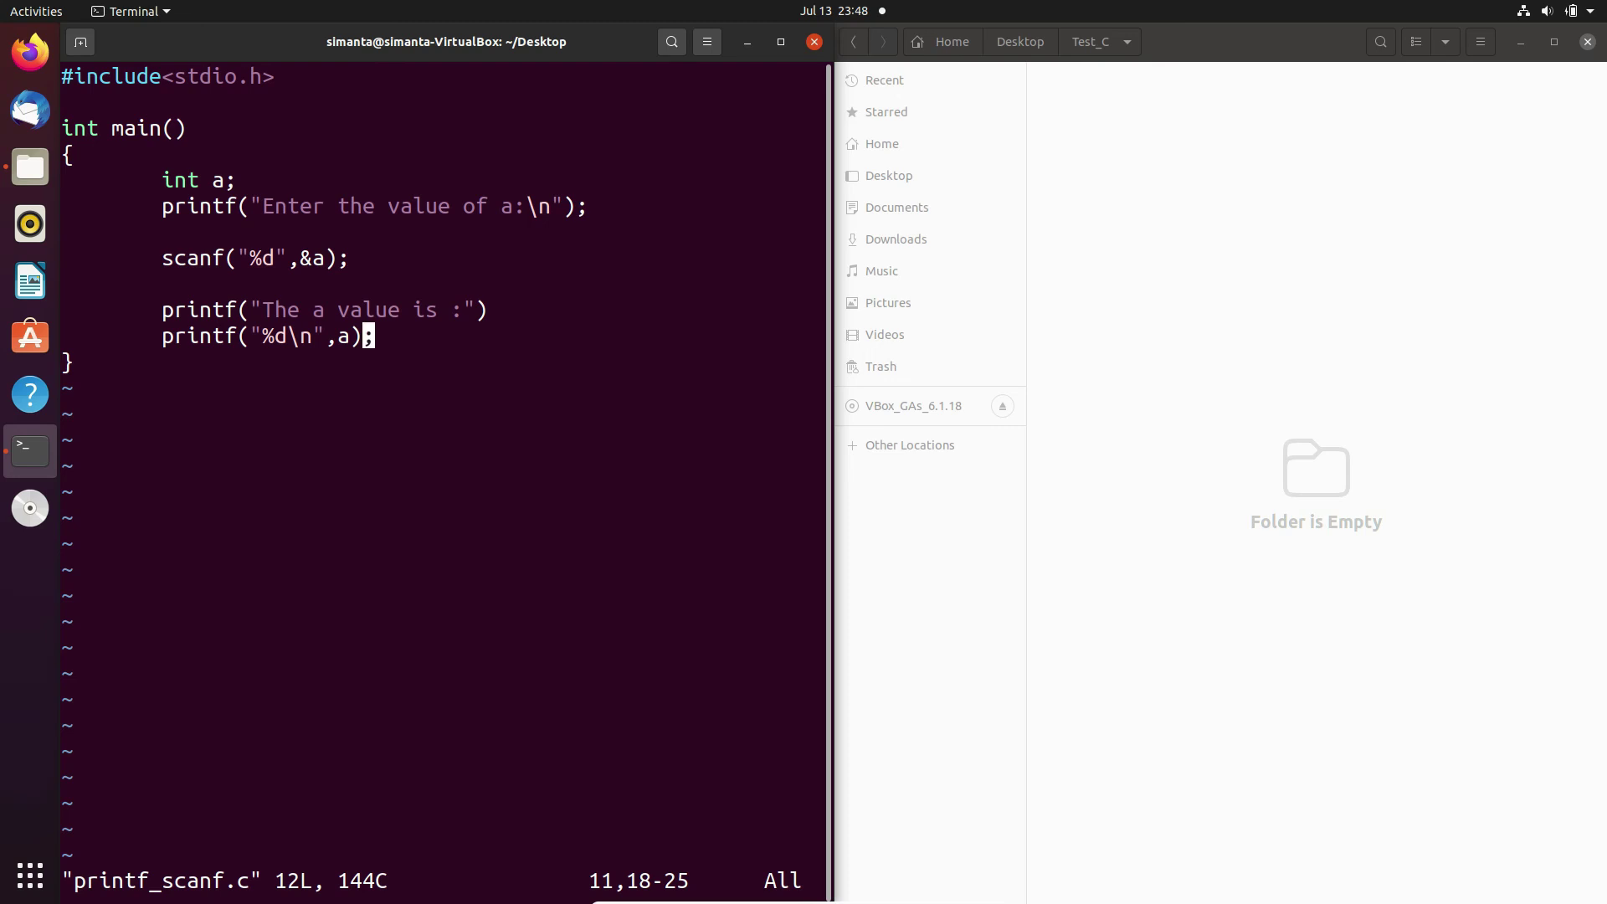
{"action": "key", "text": "i"}
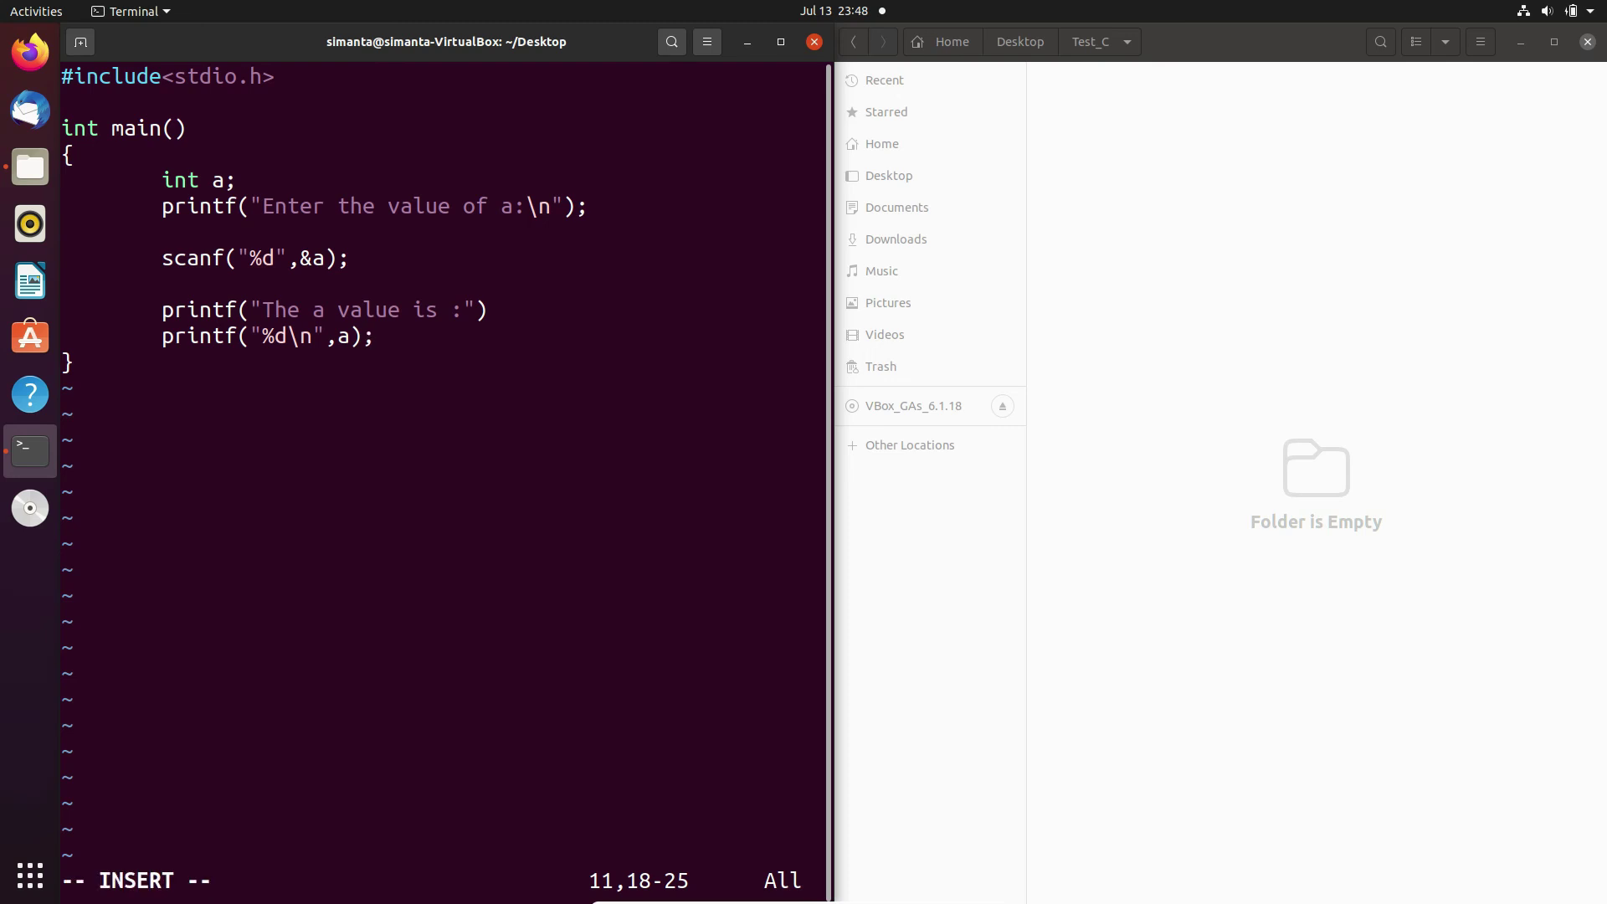
{"action": "key", "text": "Up"}
{"action": "key", "text": "Up"}
{"action": "key", "text": "Down"}
{"action": "key", "text": "Right"}
{"action": "key", "text": "Right"}
{"action": "key", "text": "Right"}
{"action": "key", "text": "Right"}
{"action": "key", "text": "Right"}
{"action": "key", "text": "Right"}
{"action": "key", "text": "Right"}
{"action": "key", "text": "Right"}
{"action": "key", "text": "Right"}
{"action": "key", "text": "Right"}
{"action": "type", "text": ";"}
{"action": "key", "text": "Escape"}
{"action": "type", "text": ":"}
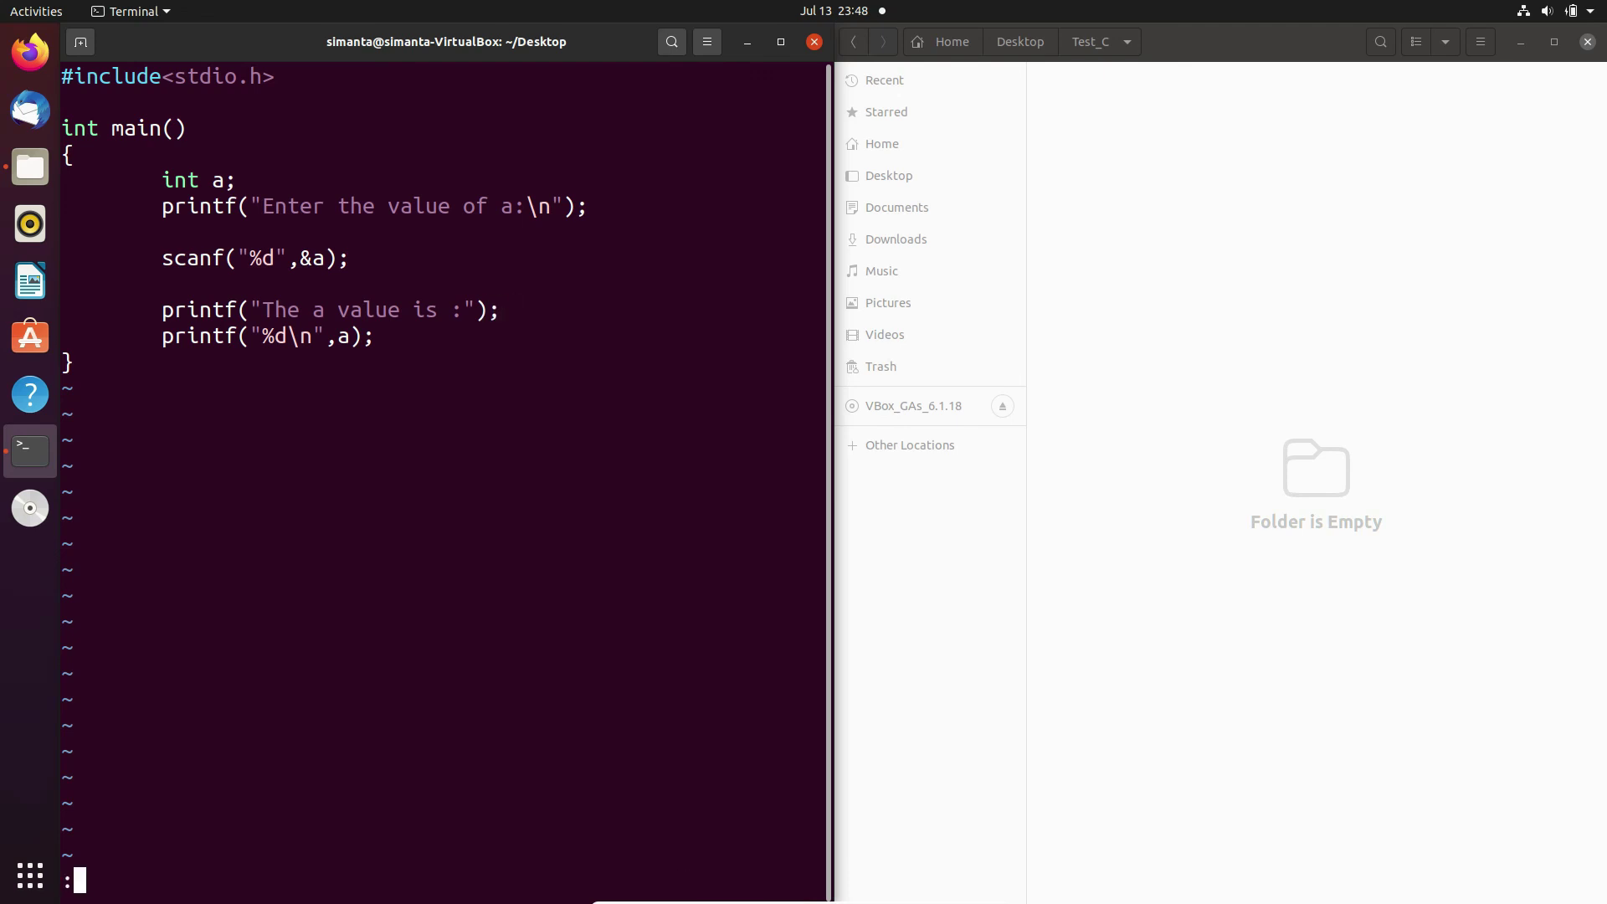
{"action": "type", "text": "wq"}
Save the fix, recompile printf_scanf.c with gcc and list the Desktop files
{"action": "key", "text": "Return"}
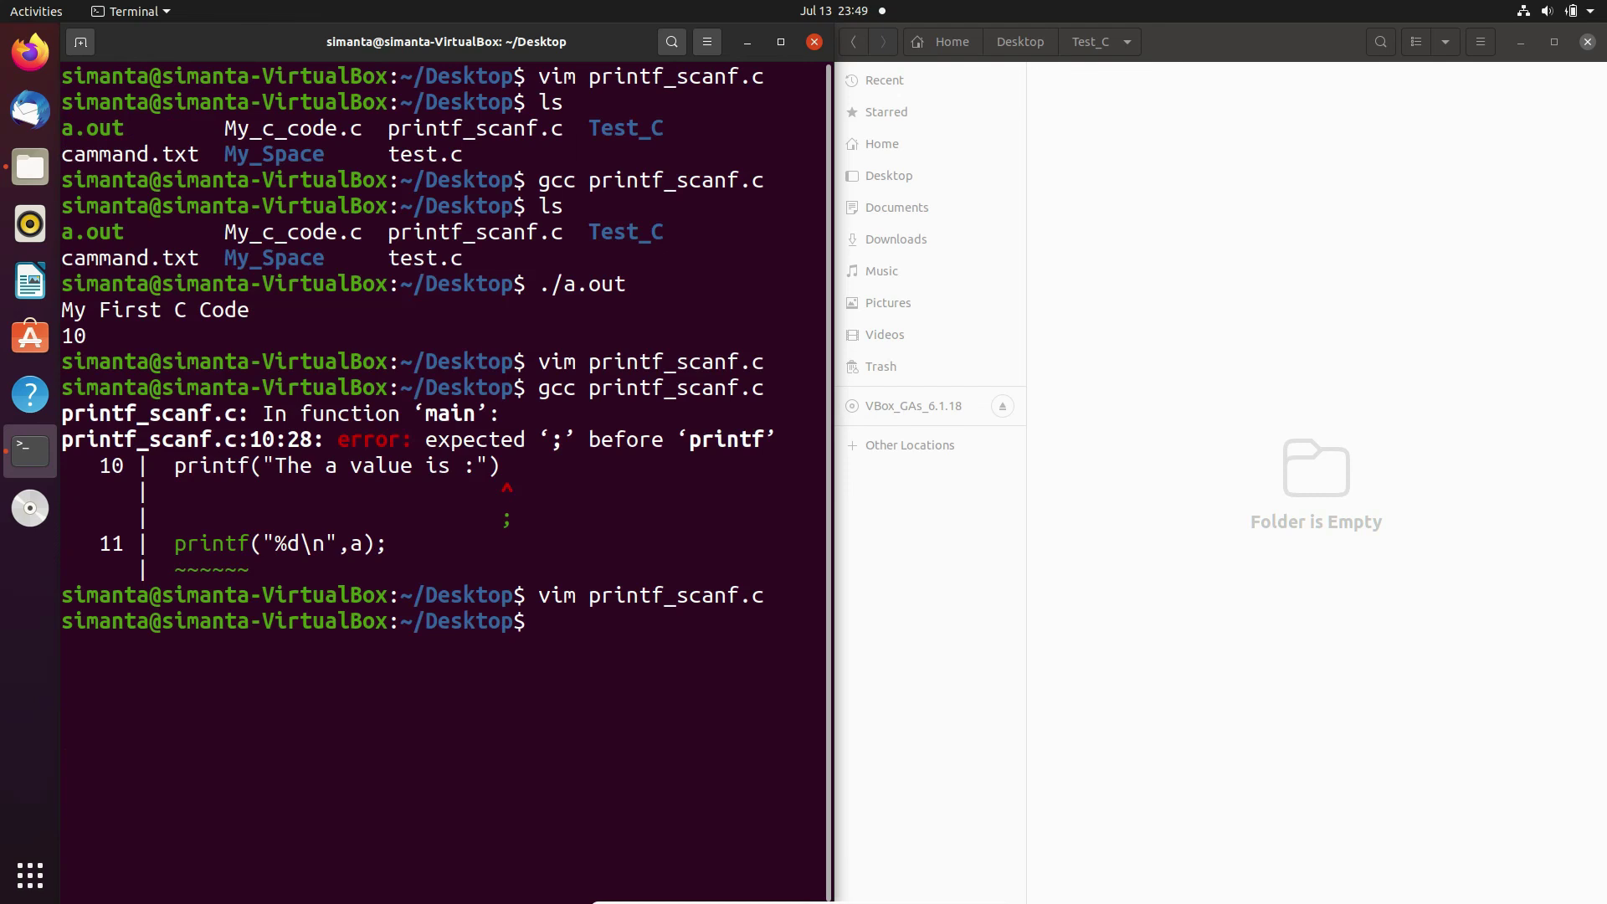
{"action": "key", "text": "Up"}
{"action": "key", "text": "Up"}
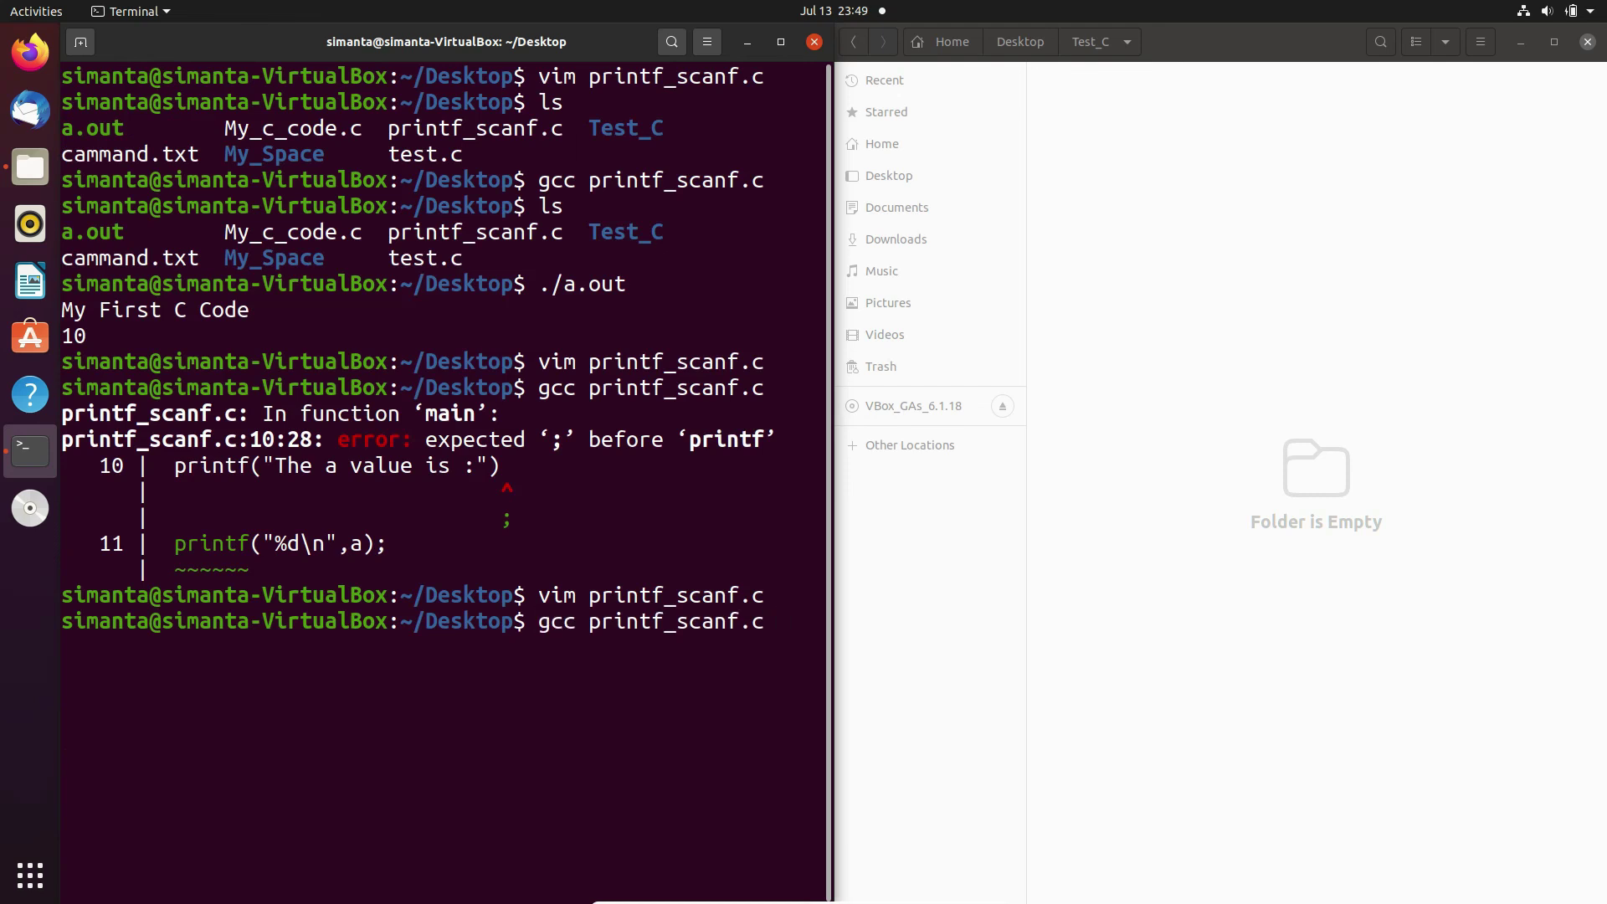
{"action": "key", "text": "Return"}
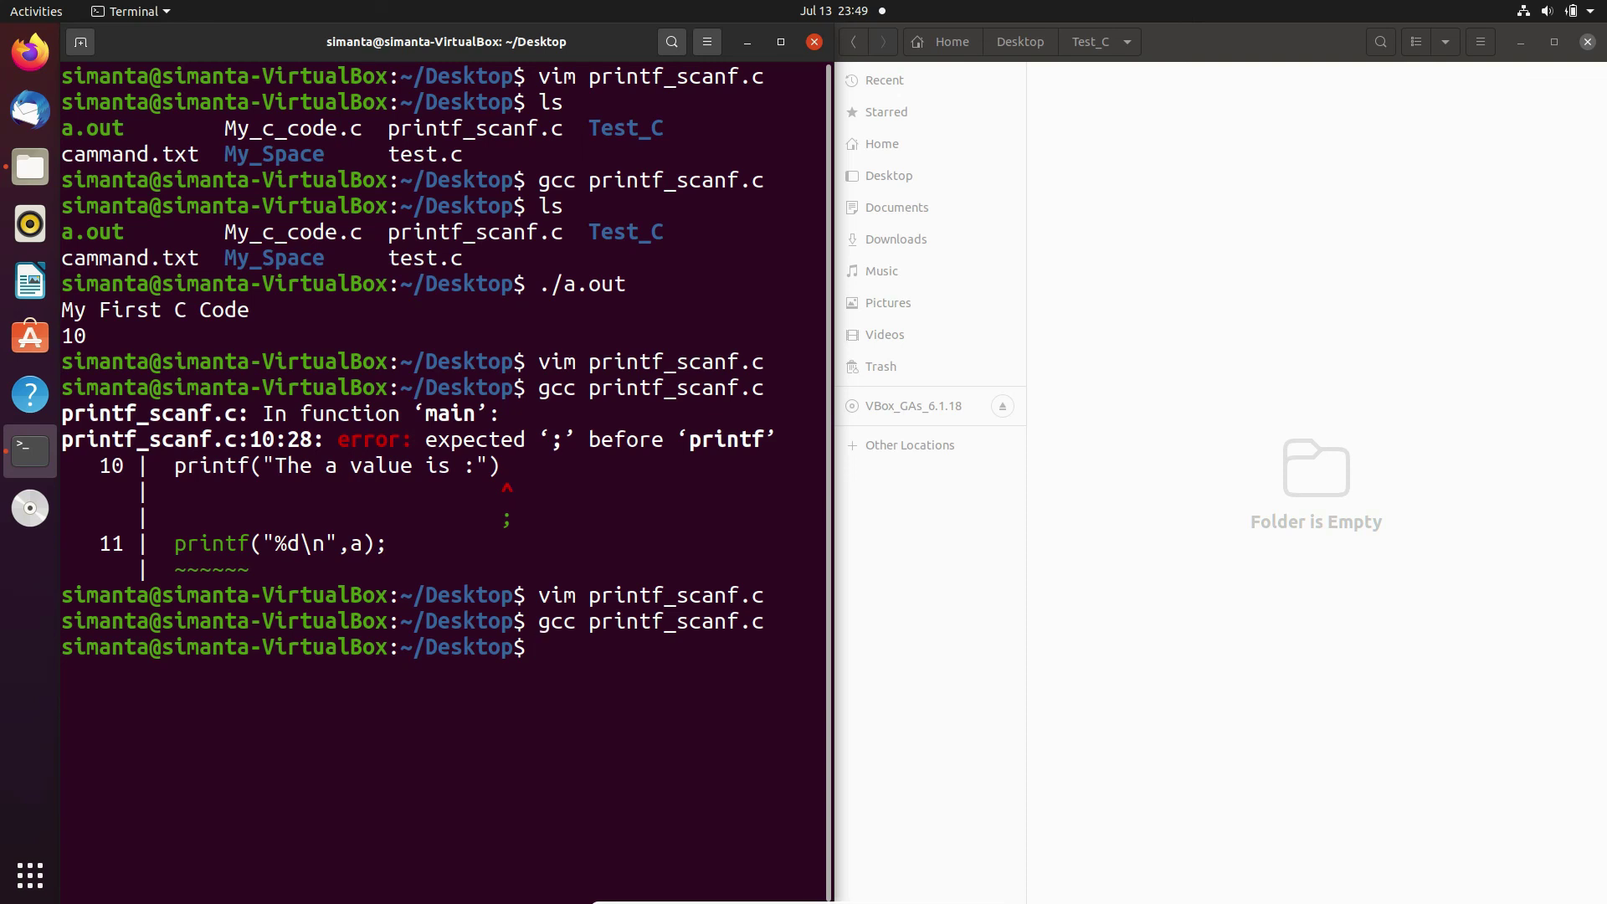
{"action": "type", "text": "ls"}
{"action": "key", "text": "Return"}
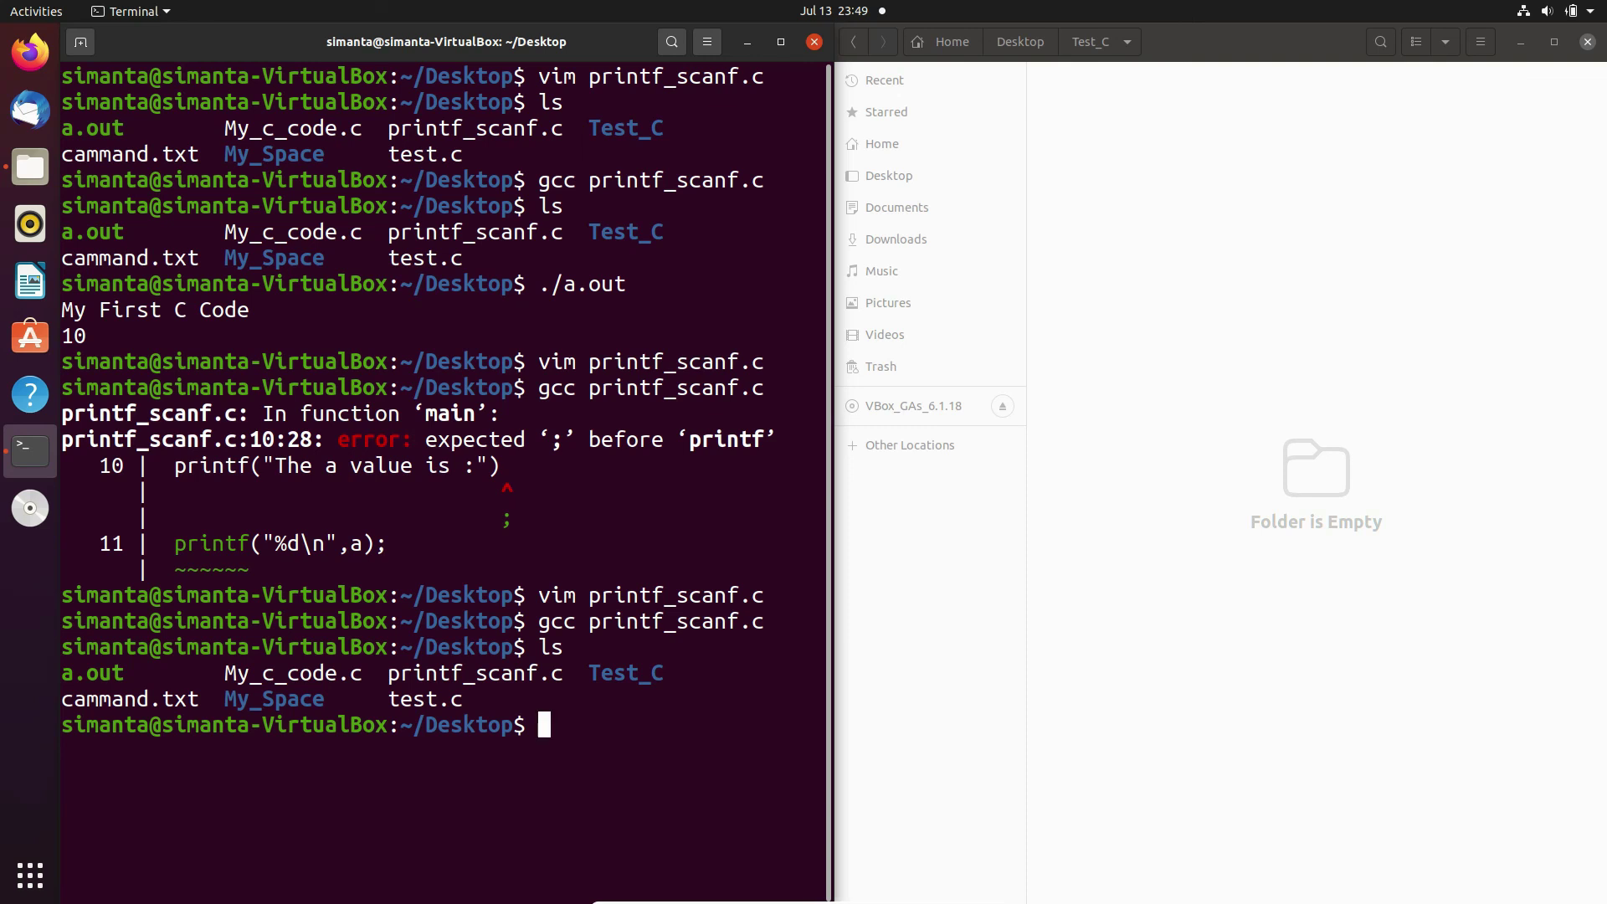
{"action": "type", "text": "./a"}
{"action": "type", "text": ".out"}
Run ./a.out with input 100 so it prints 'The a value is :100'
{"action": "key", "text": "Return"}
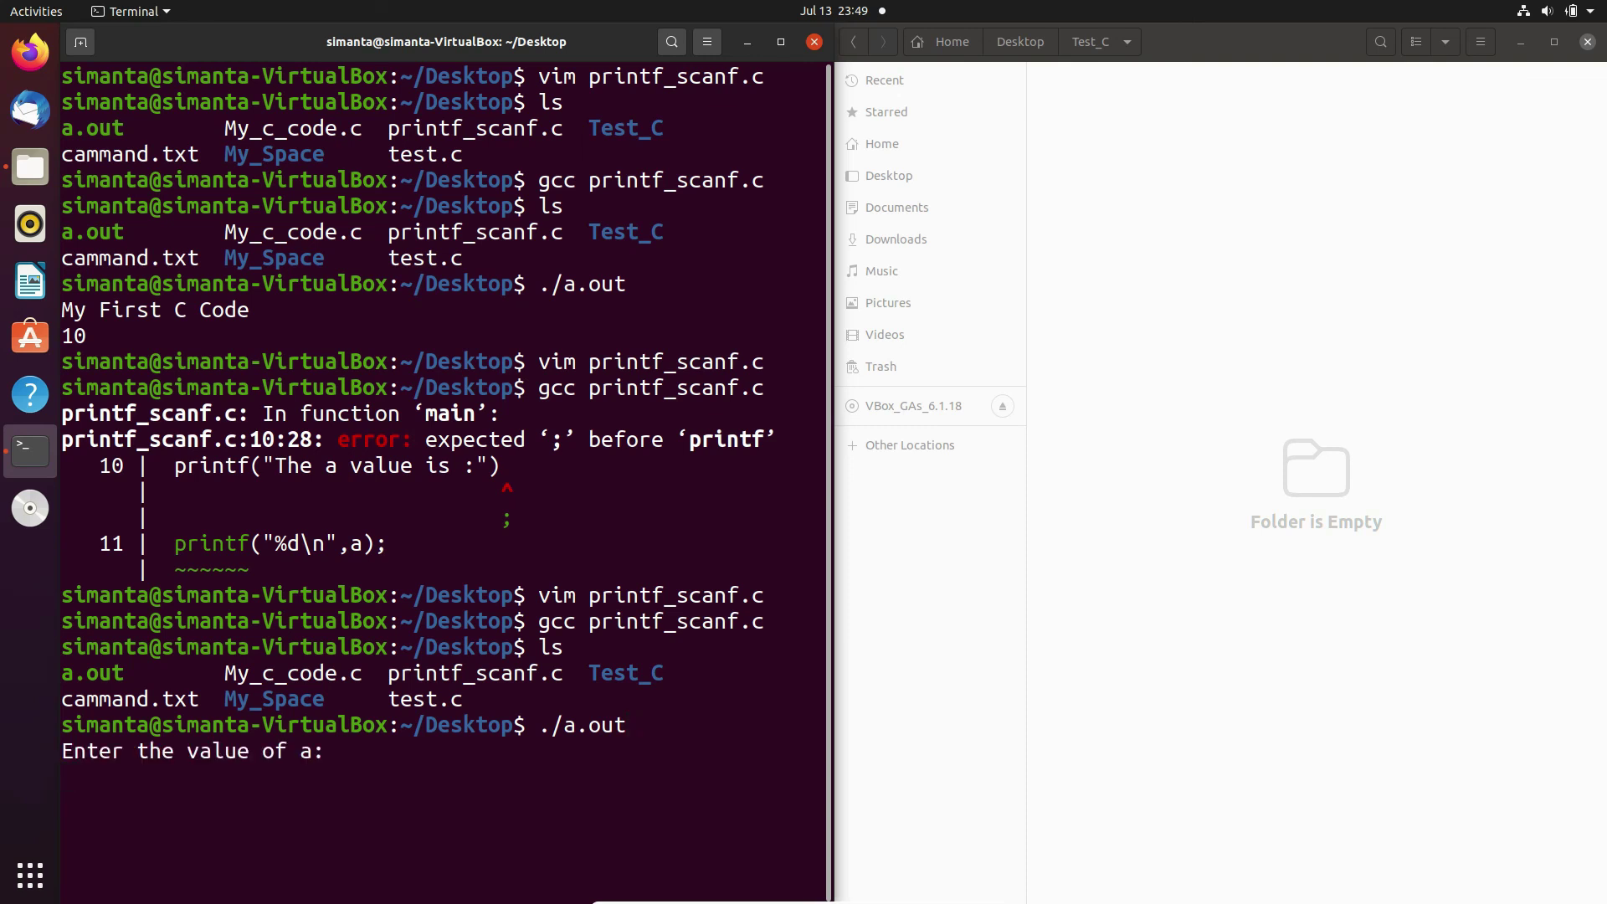
{"action": "type", "text": "100"}
{"action": "key", "text": "Return"}
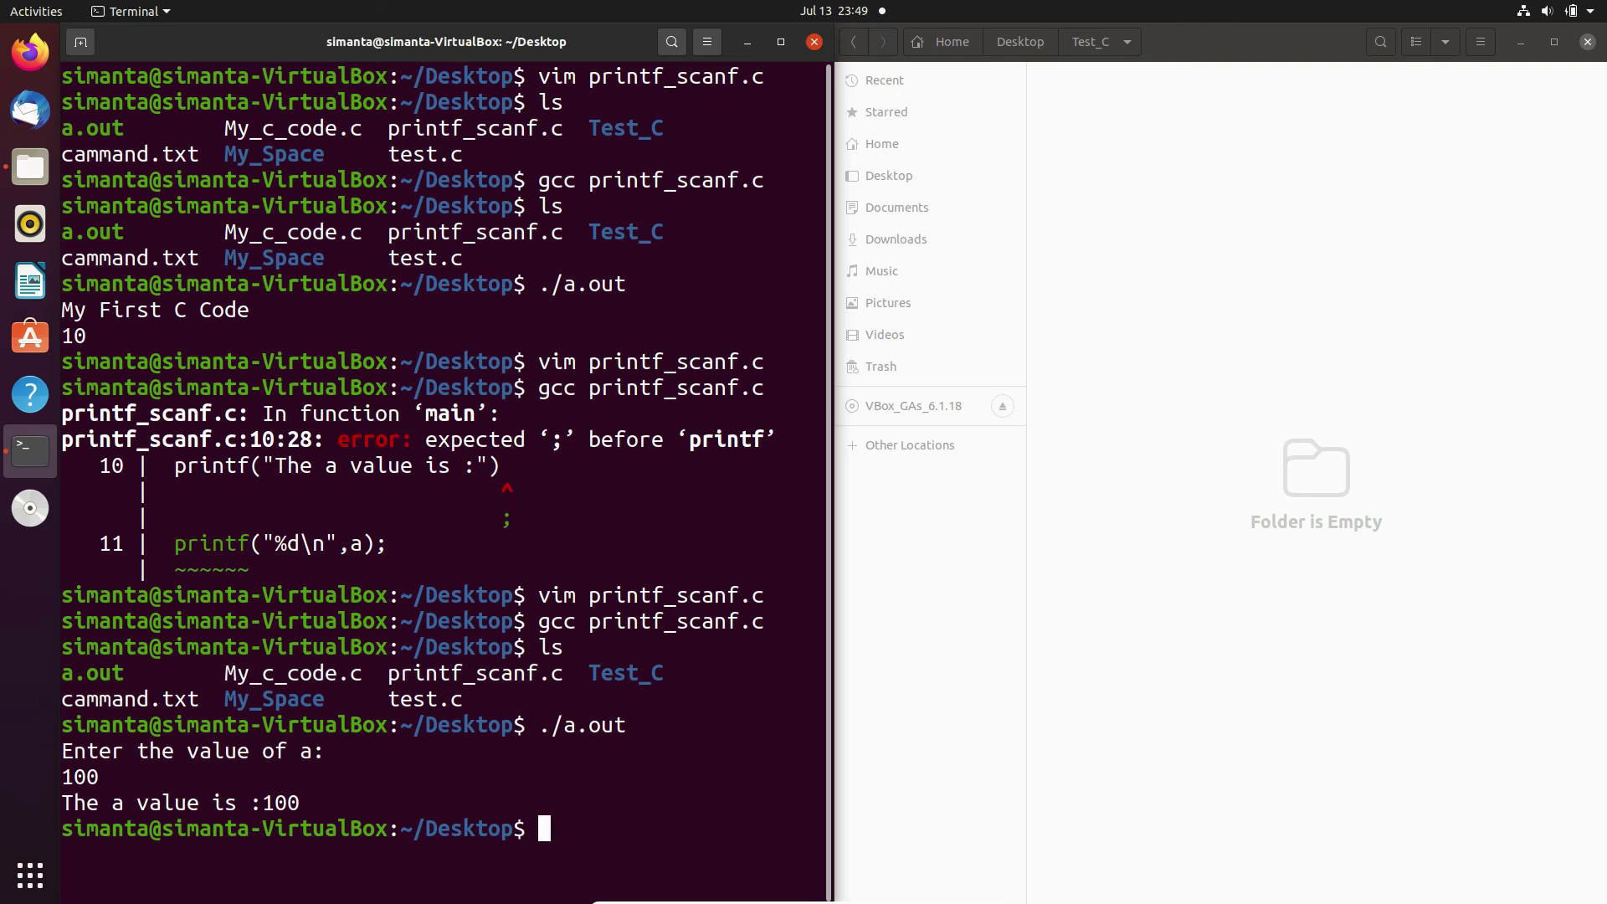
{"action": "key", "text": "Up"}
{"action": "key", "text": "Up"}
{"action": "key", "text": "Up"}
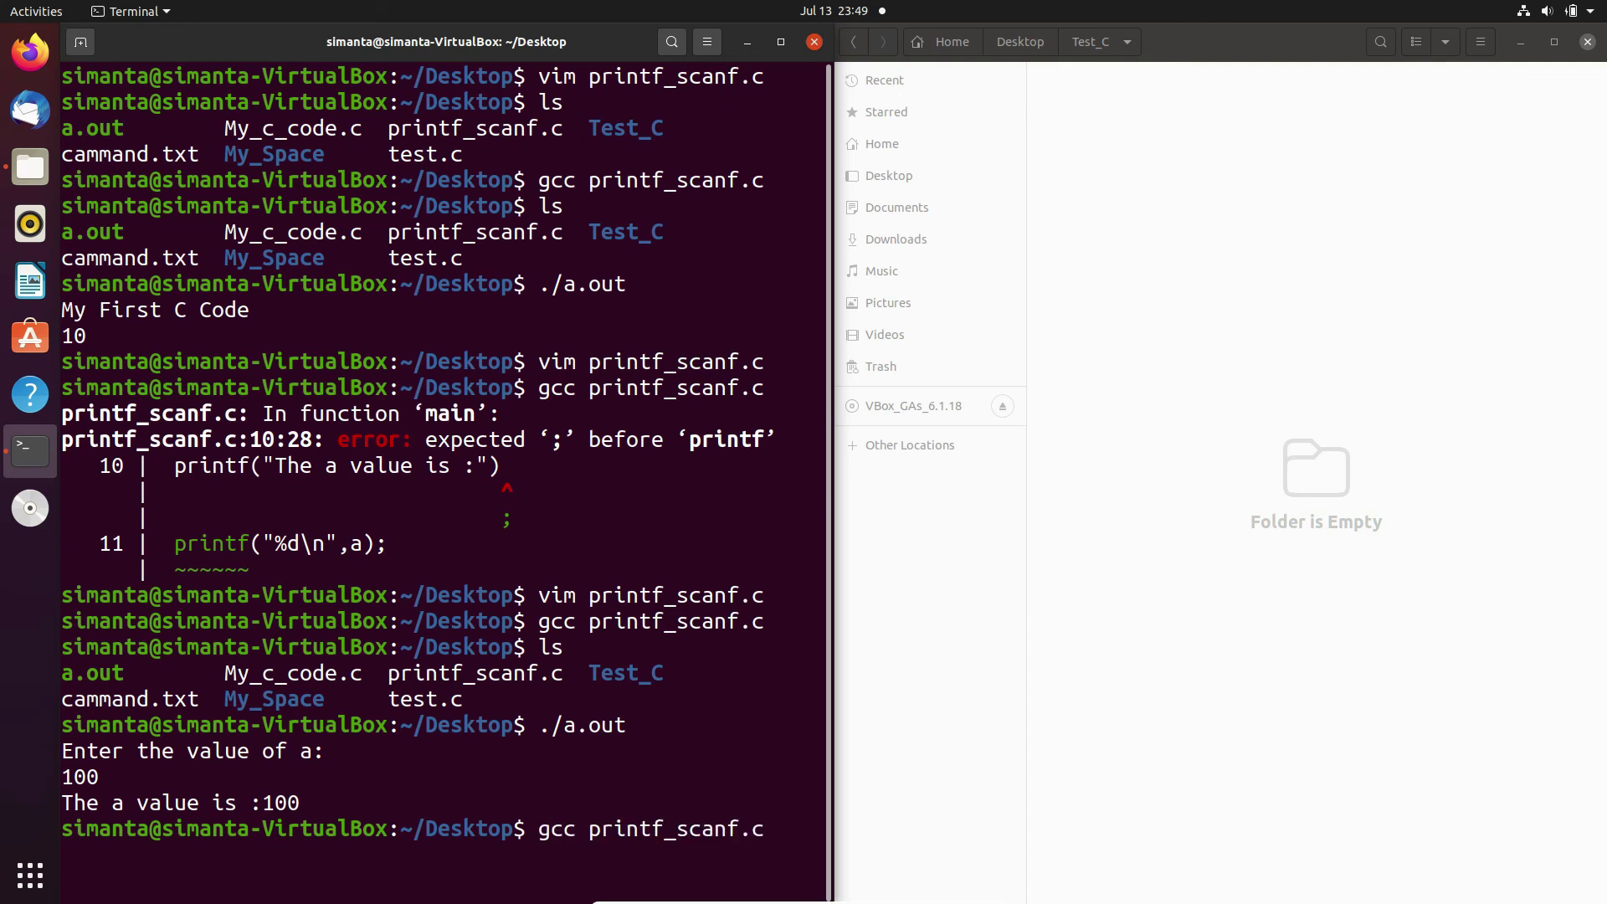
{"action": "key", "text": "Up"}
{"action": "key", "text": "Return"}
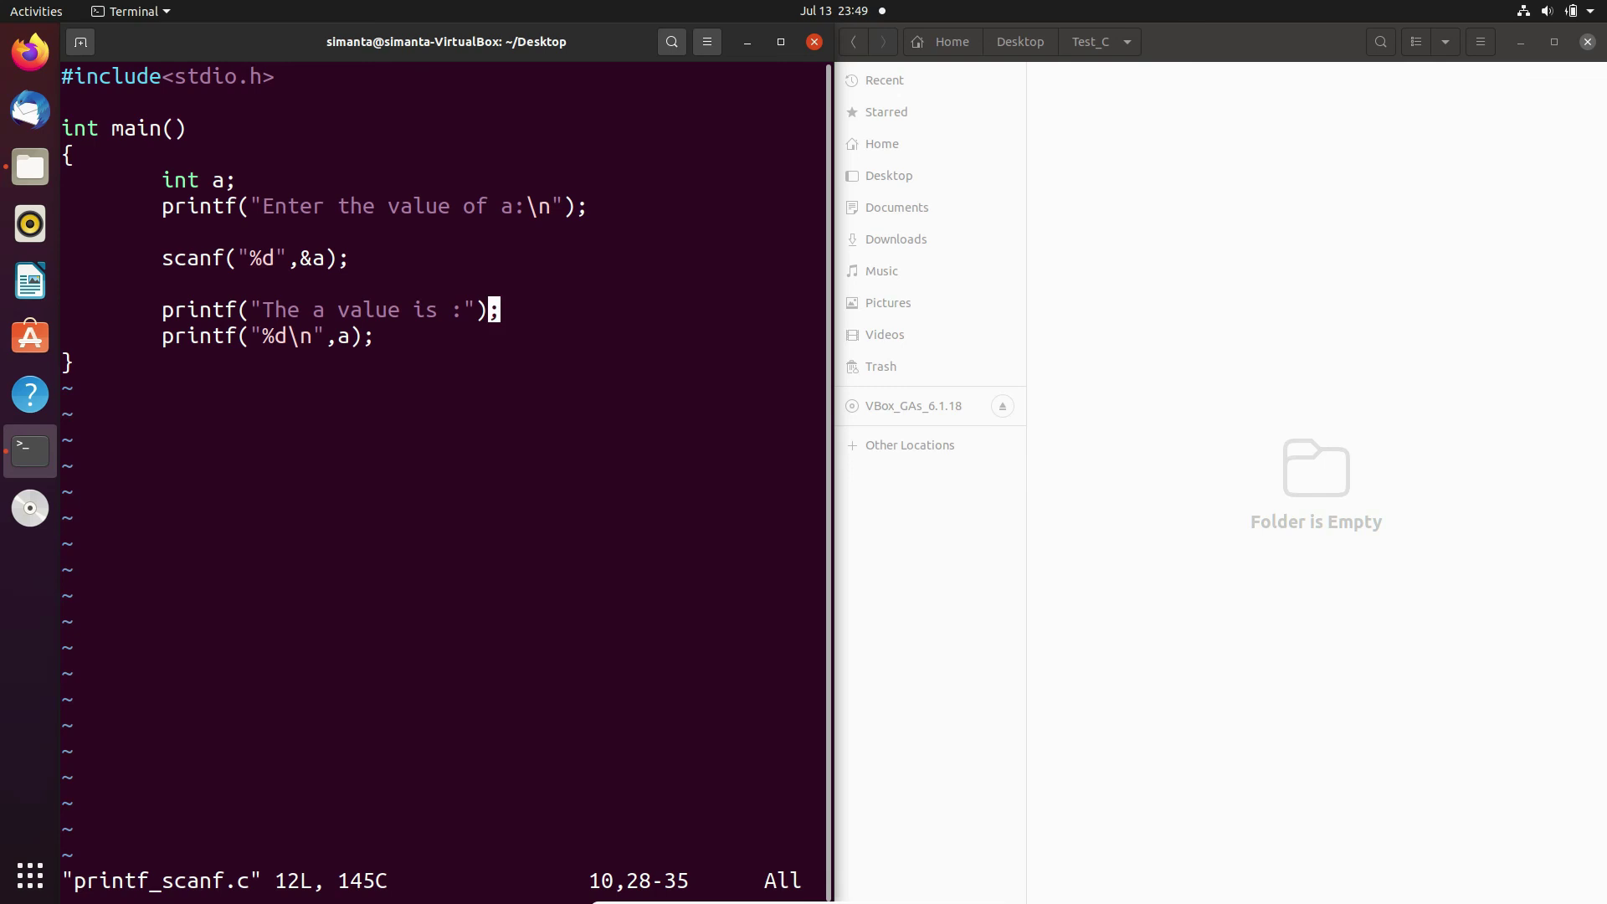
{"action": "type", "text": ":w"}
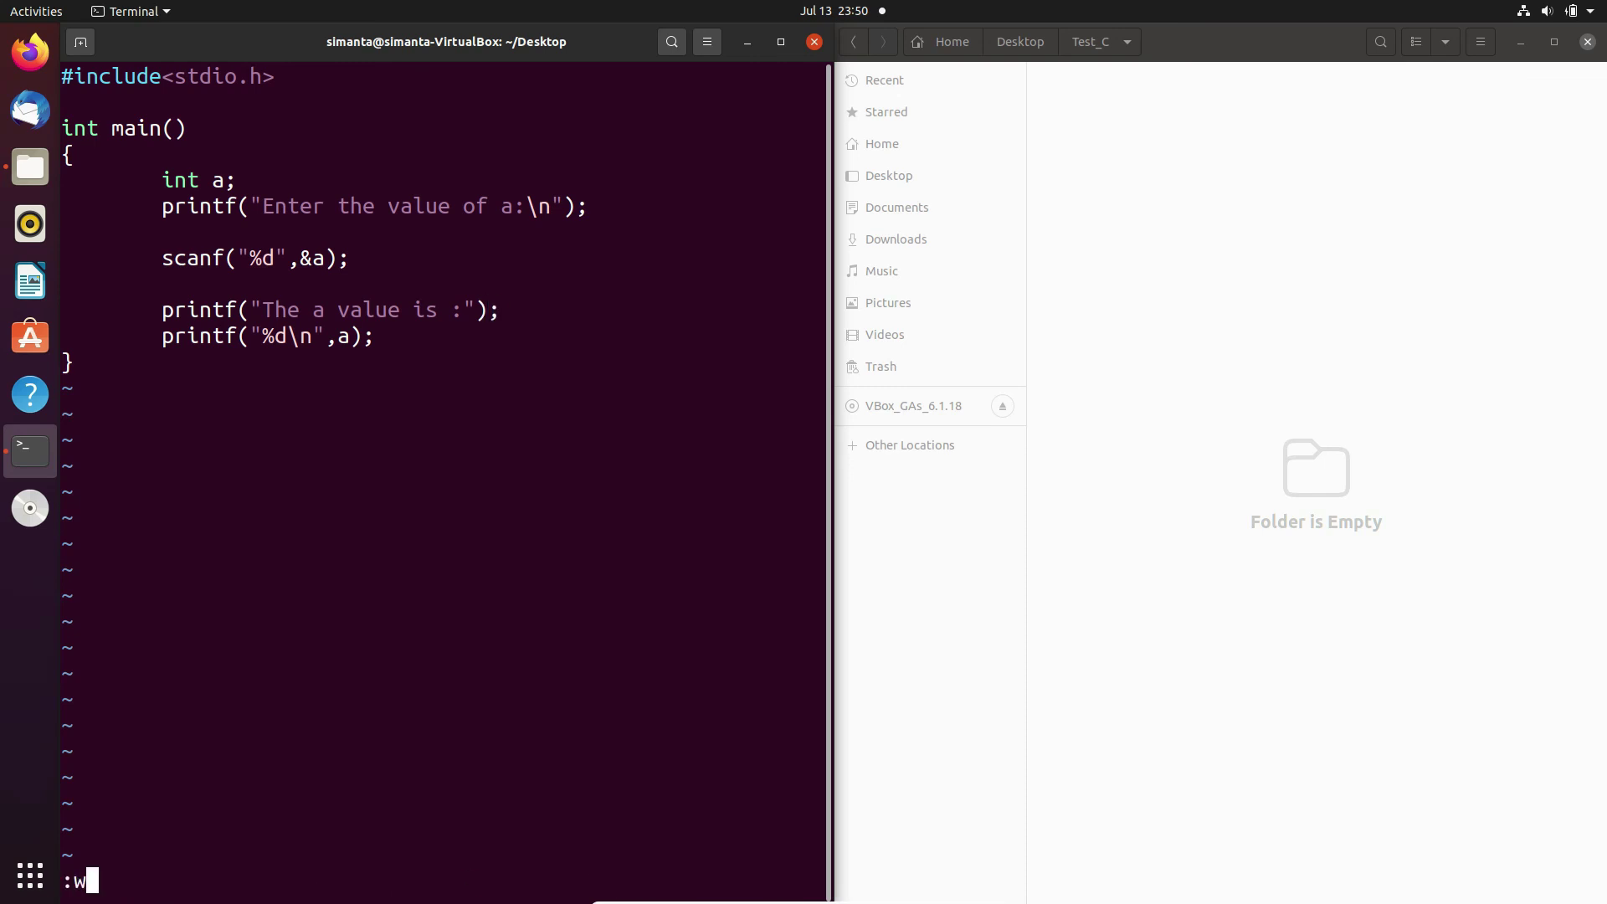
{"action": "type", "text": "q"}
{"action": "key", "text": "Return"}
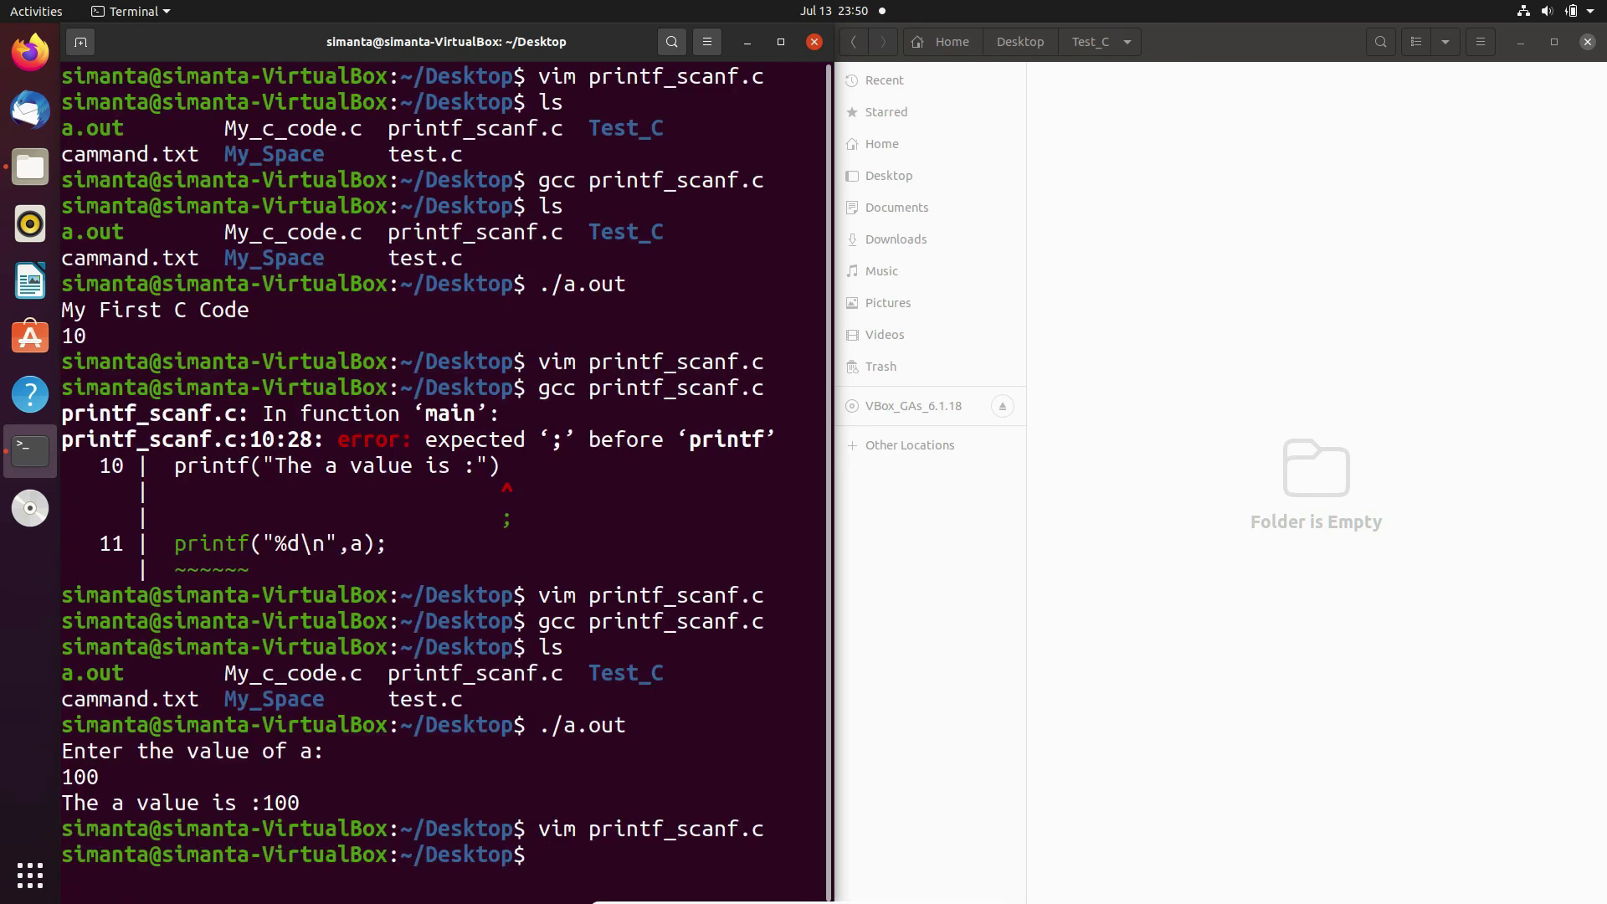